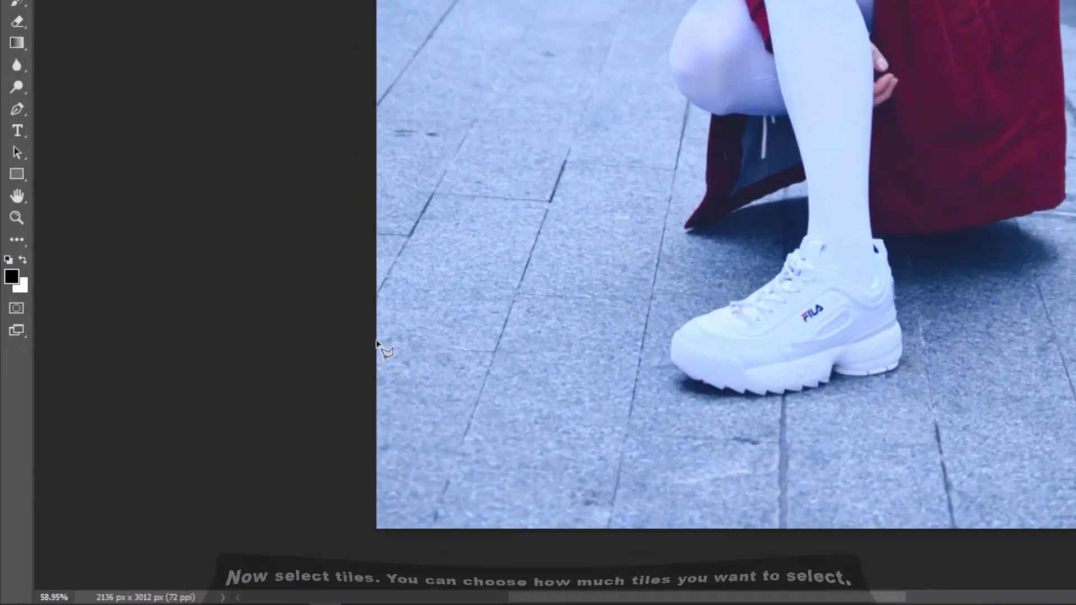
Outline the paving tile in the photo's lower-left corner with the Polygonal Lasso to start the selection
{"action": "left_click", "coordinate": [376, 341]}
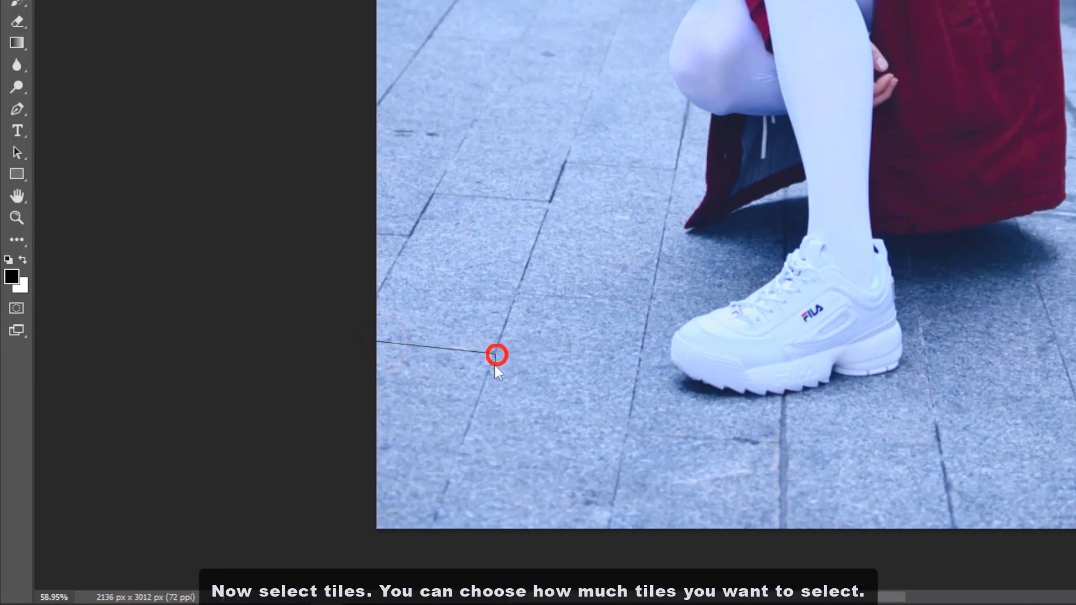
{"action": "left_click", "coordinate": [496, 354]}
{"action": "left_click", "coordinate": [431, 541]}
{"action": "left_click", "coordinate": [283, 538]}
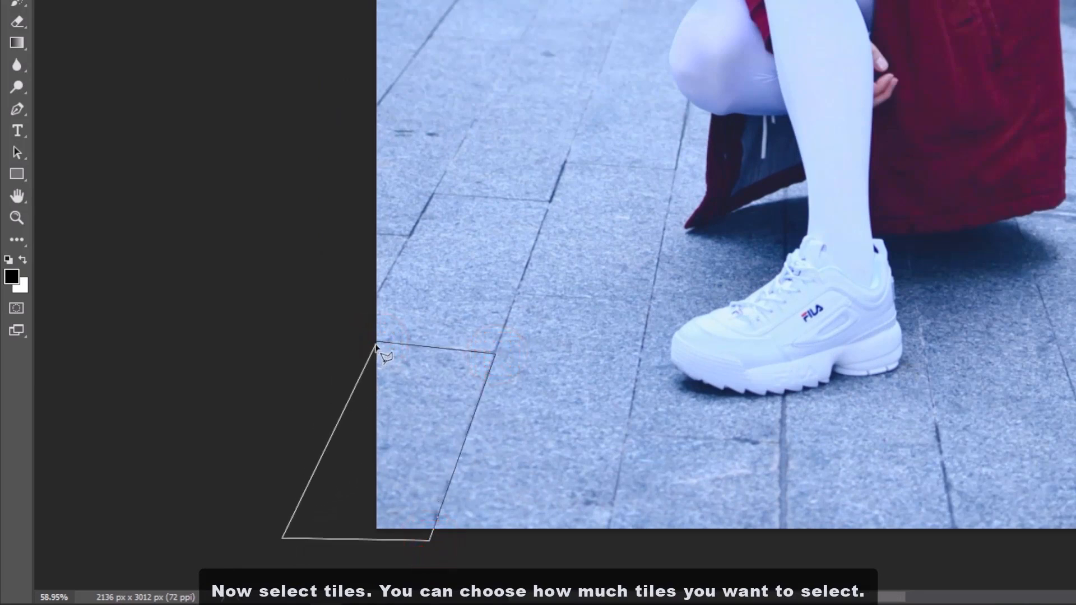
{"action": "left_click", "coordinate": [376, 343]}
Add the tile at the photo's lower edge, directly below the white shoe, to the selection
{"action": "left_click", "coordinate": [626, 434], "text": "shift"}
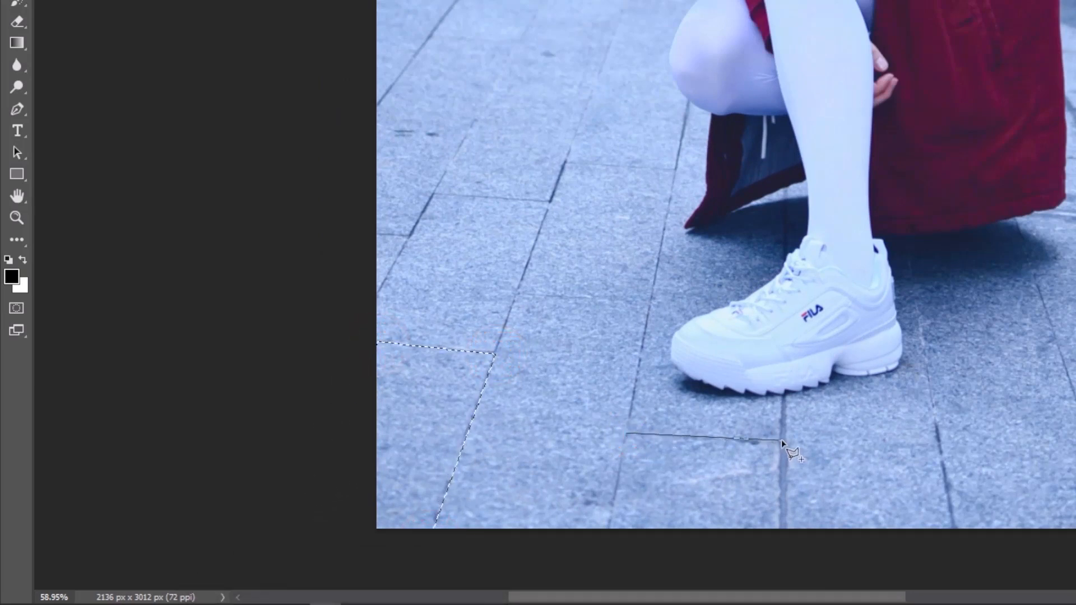
{"action": "left_click", "coordinate": [782, 441]}
{"action": "left_click", "coordinate": [778, 549]}
{"action": "left_click", "coordinate": [611, 531]}
{"action": "left_click", "coordinate": [627, 434]}
Add the long tile to the right of the shoe, reaching the photo's lower edge, to the selection
{"action": "left_click_drag", "start_coordinate": [764, 339], "coordinate": [586, 267]}
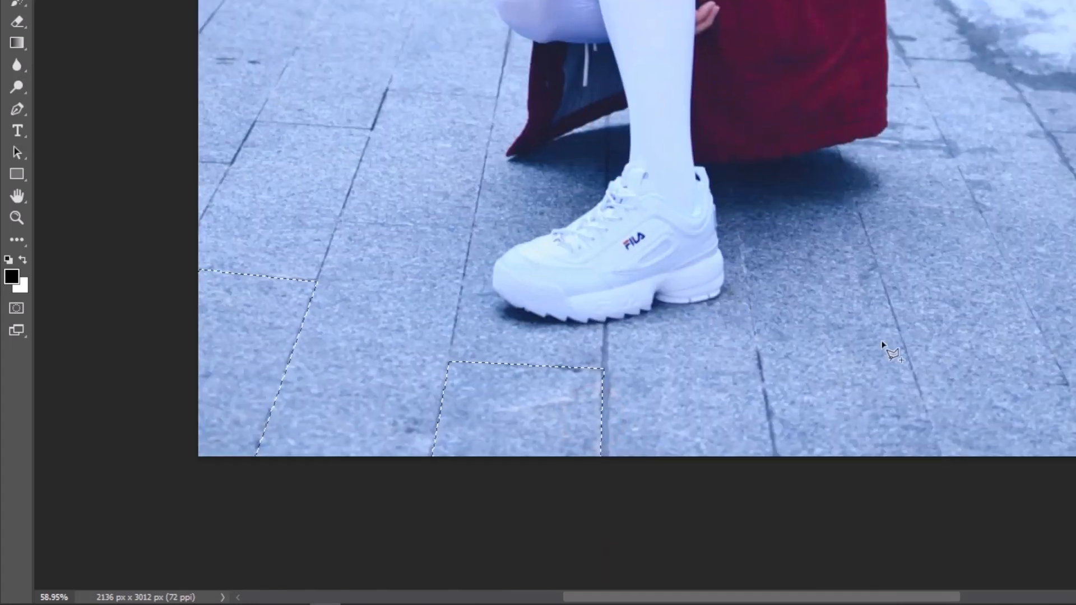
{"action": "left_click", "coordinate": [857, 203], "text": "shift"}
{"action": "left_click", "coordinate": [1075, 475]}
{"action": "left_click", "coordinate": [943, 456]}
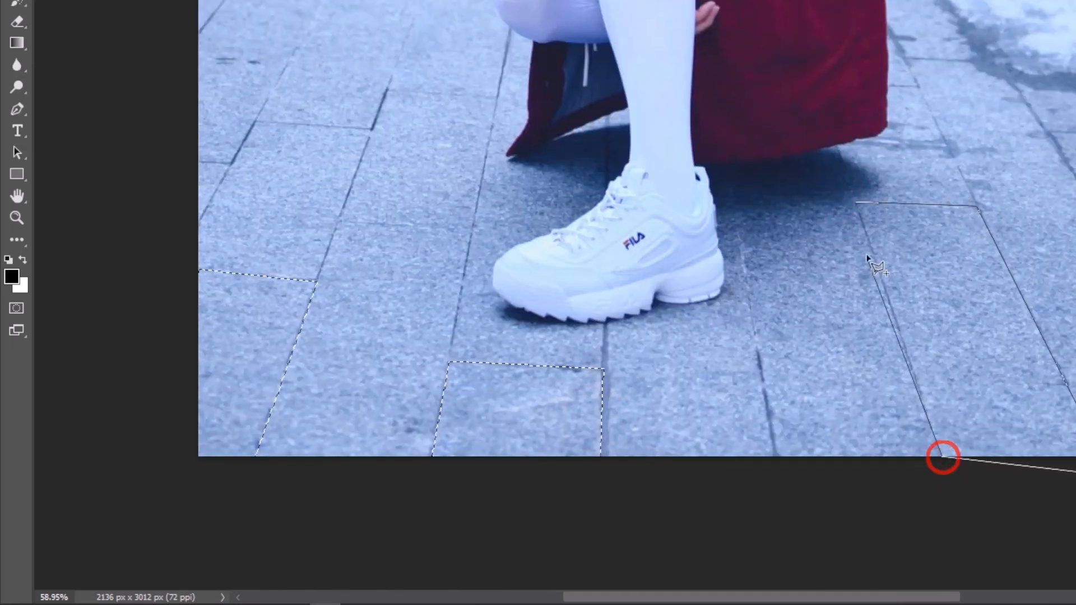
{"action": "left_click", "coordinate": [858, 203]}
Add the tile near the photo's right edge, just below the melting snow patch, to the selection
{"action": "mouse_move", "coordinate": [846, 272]}
{"action": "left_mouse_down"}
{"action": "mouse_move", "coordinate": [569, 378]}
{"action": "mouse_move", "coordinate": [492, 388]}
{"action": "left_mouse_up"}
{"action": "left_click", "coordinate": [698, 248], "text": "shift"}
{"action": "left_click", "coordinate": [799, 251]}
{"action": "left_click", "coordinate": [900, 382]}
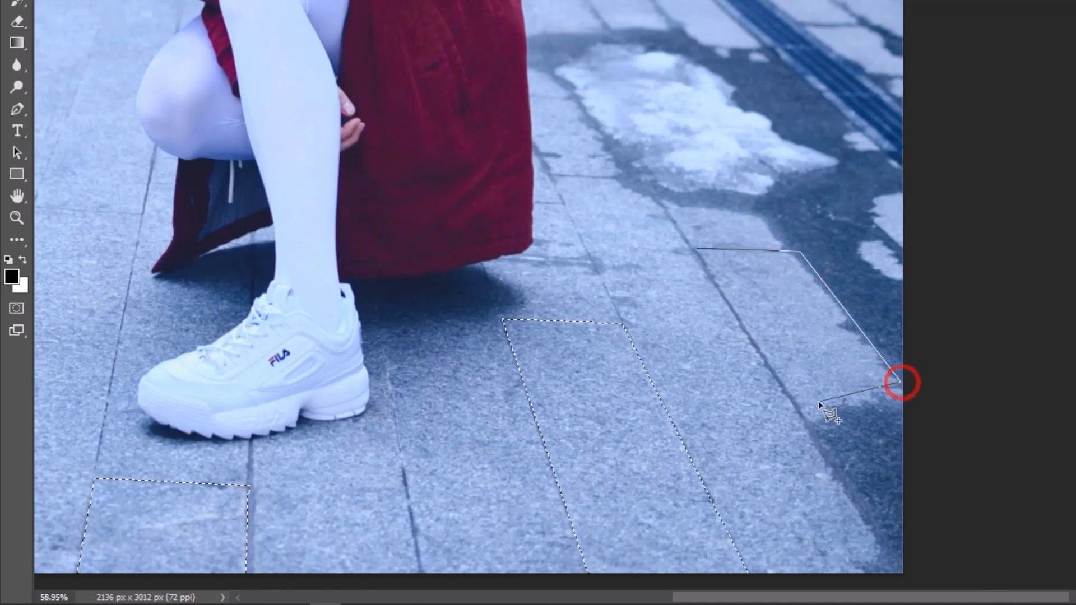
{"action": "left_click", "coordinate": [778, 380]}
{"action": "left_click", "coordinate": [697, 249]}
{"action": "left_click_drag", "start_coordinate": [665, 280], "coordinate": [673, 481]}
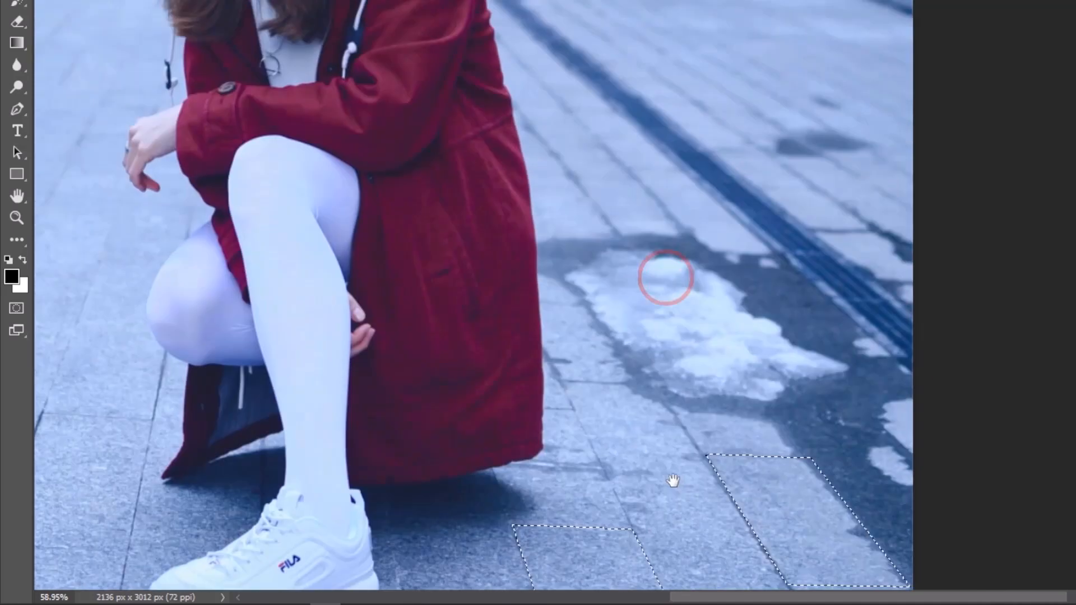
{"action": "left_click_drag", "start_coordinate": [627, 284], "coordinate": [653, 391]}
{"action": "left_click", "coordinate": [600, 278], "text": "shift"}
{"action": "left_click", "coordinate": [662, 280]}
{"action": "left_click", "coordinate": [697, 324]}
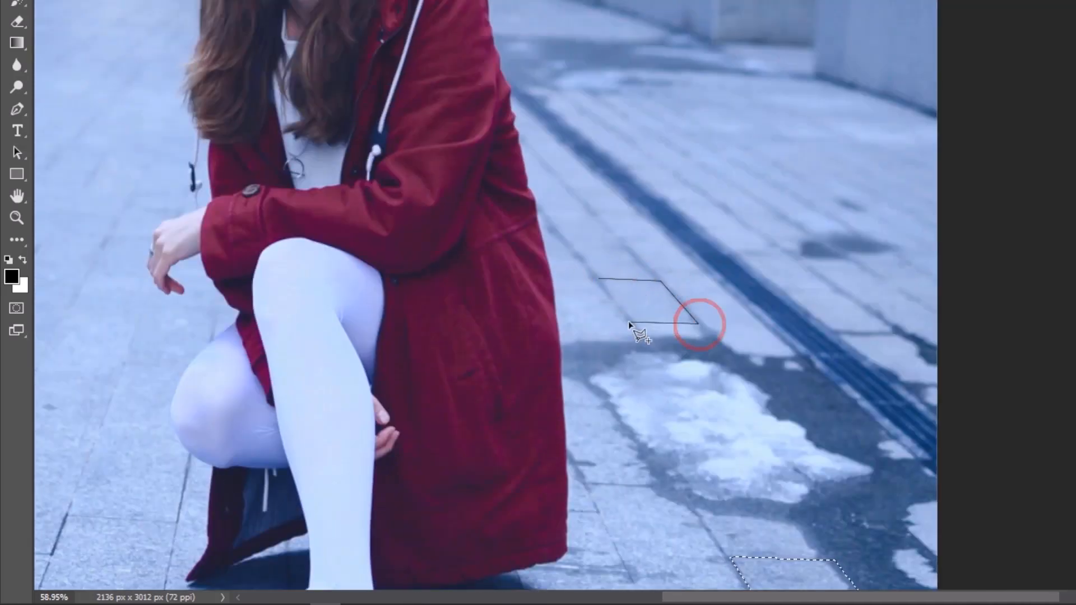
{"action": "left_click", "coordinate": [626, 316]}
{"action": "key", "text": "Escape"}
Add the tile just above the snow patch, between the red coat and the drain, to the selection
{"action": "left_click", "coordinate": [600, 282], "text": "shift"}
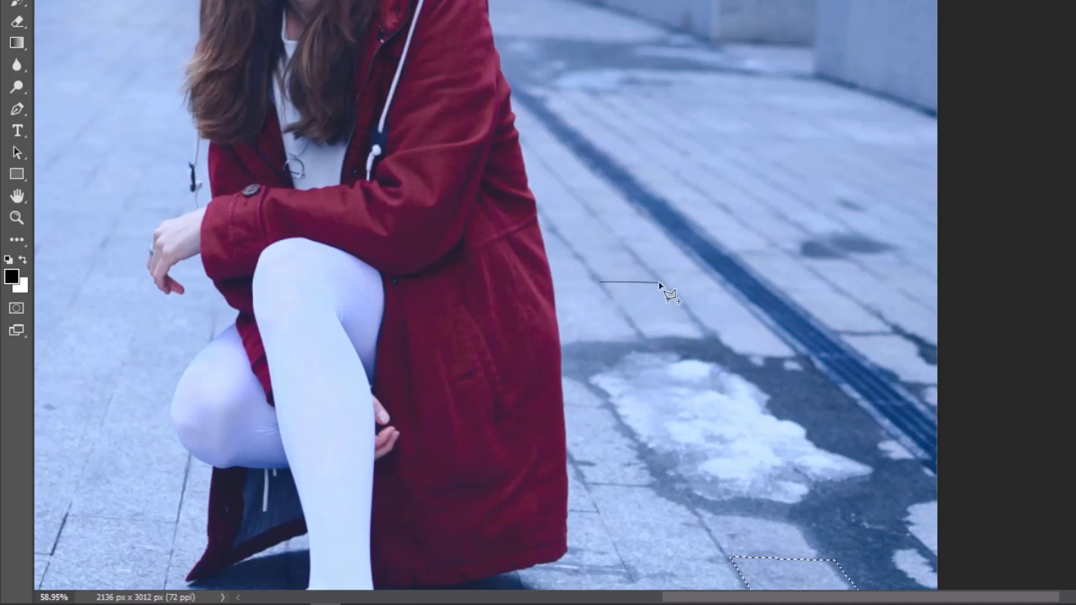
{"action": "left_click", "coordinate": [666, 284]}
{"action": "left_click", "coordinate": [702, 329]}
{"action": "left_click", "coordinate": [600, 281]}
Add the tile to the left of the coat's hem, up and left of the shoe, to the selection
{"action": "left_click_drag", "start_coordinate": [566, 329], "coordinate": [639, 168]}
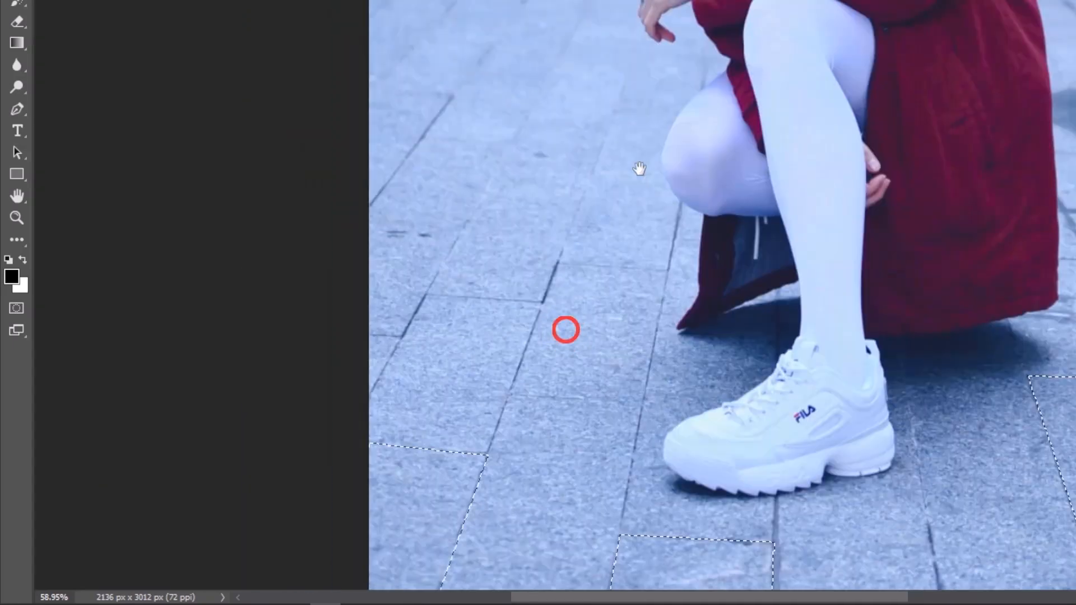
{"action": "scroll", "coordinate": [559, 262], "scroll_direction": "up", "scroll_amount": 4}
{"action": "left_click_drag", "start_coordinate": [587, 296], "coordinate": [608, 209]}
{"action": "left_click", "coordinate": [476, 450]}
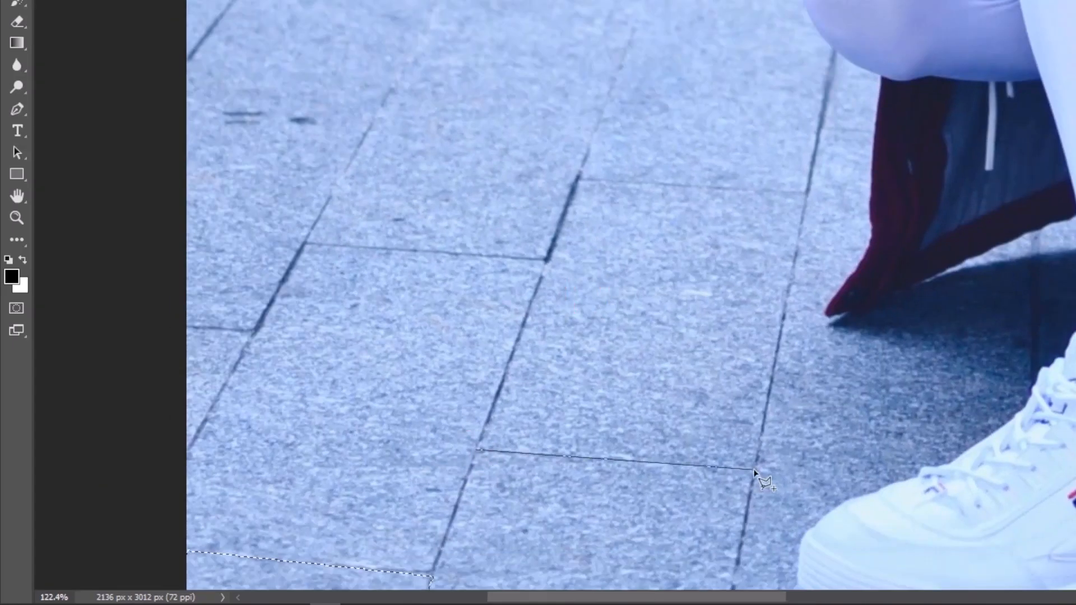
{"action": "left_click", "coordinate": [755, 470]}
{"action": "left_click", "coordinate": [806, 192]}
{"action": "left_click", "coordinate": [580, 178]}
{"action": "left_click", "coordinate": [476, 450]}
Add the slanted tile on the left pavement, level with the woman's bent knee, to the selection
{"action": "left_click_drag", "start_coordinate": [513, 175], "coordinate": [600, 473]}
{"action": "left_click", "coordinate": [569, 226], "text": "shift"}
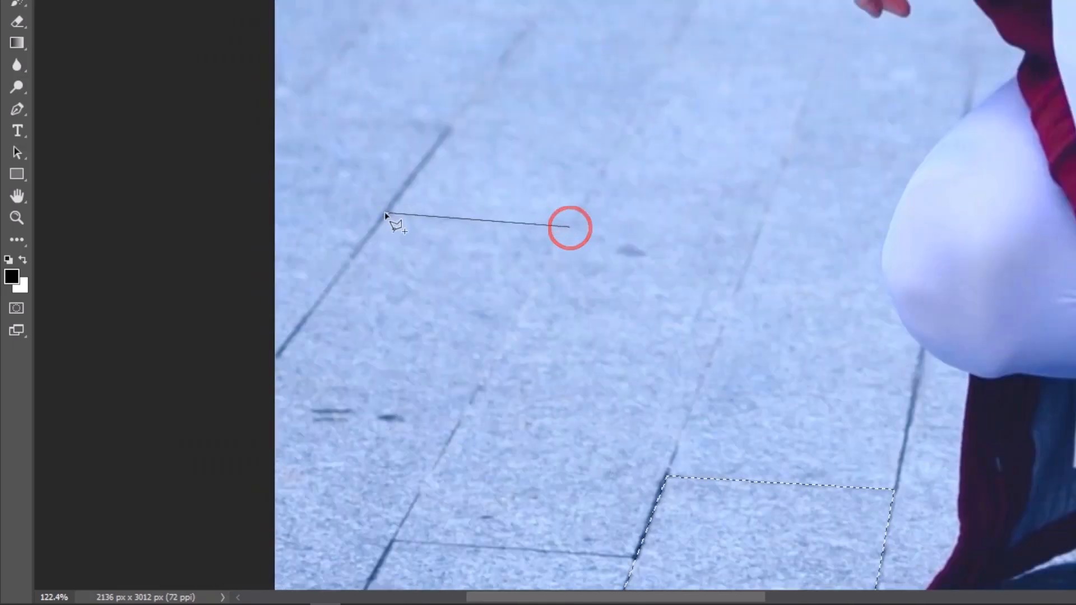
{"action": "left_click", "coordinate": [387, 212]}
{"action": "left_click", "coordinate": [535, 16]}
{"action": "left_click", "coordinate": [690, 20]}
{"action": "left_click", "coordinate": [570, 226]}
Add the narrow tile farther back on the left pavement, up and left of the woman's hand, to the selection
{"action": "left_click_drag", "start_coordinate": [630, 240], "coordinate": [893, 5]}
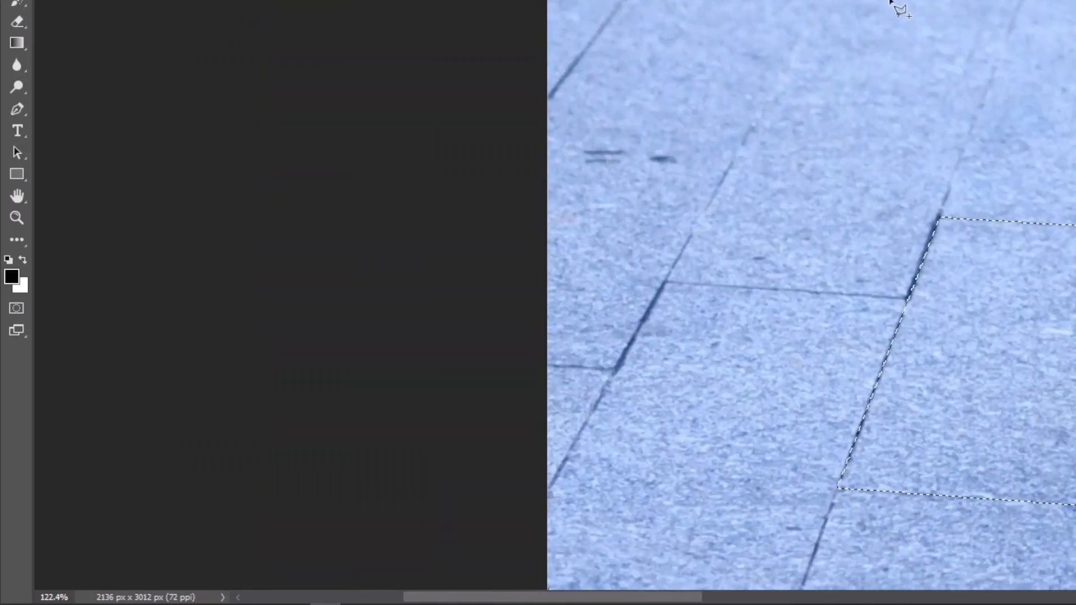
{"action": "mouse_move", "coordinate": [752, 192]}
{"action": "left_mouse_down"}
{"action": "mouse_move", "coordinate": [591, 234]}
{"action": "mouse_move", "coordinate": [498, 374]}
{"action": "left_mouse_up"}
{"action": "left_click_drag", "start_coordinate": [714, 132], "coordinate": [533, 478]}
{"action": "left_click_drag", "start_coordinate": [576, 174], "coordinate": [761, 238]}
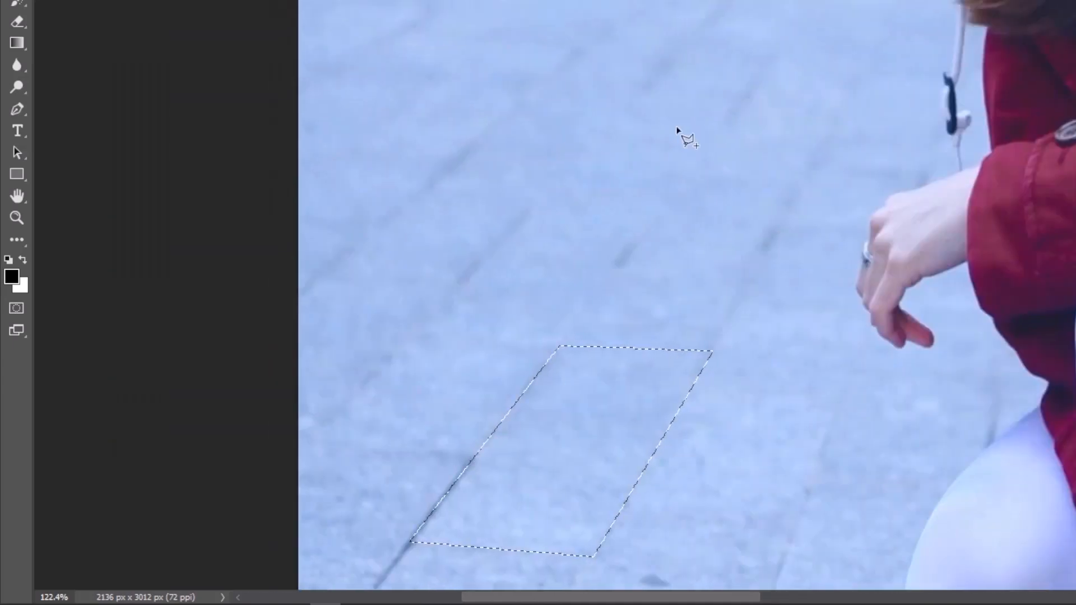
{"action": "left_click", "coordinate": [610, 130], "text": "shift"}
{"action": "left_click", "coordinate": [732, 132]}
{"action": "left_click", "coordinate": [817, 5]}
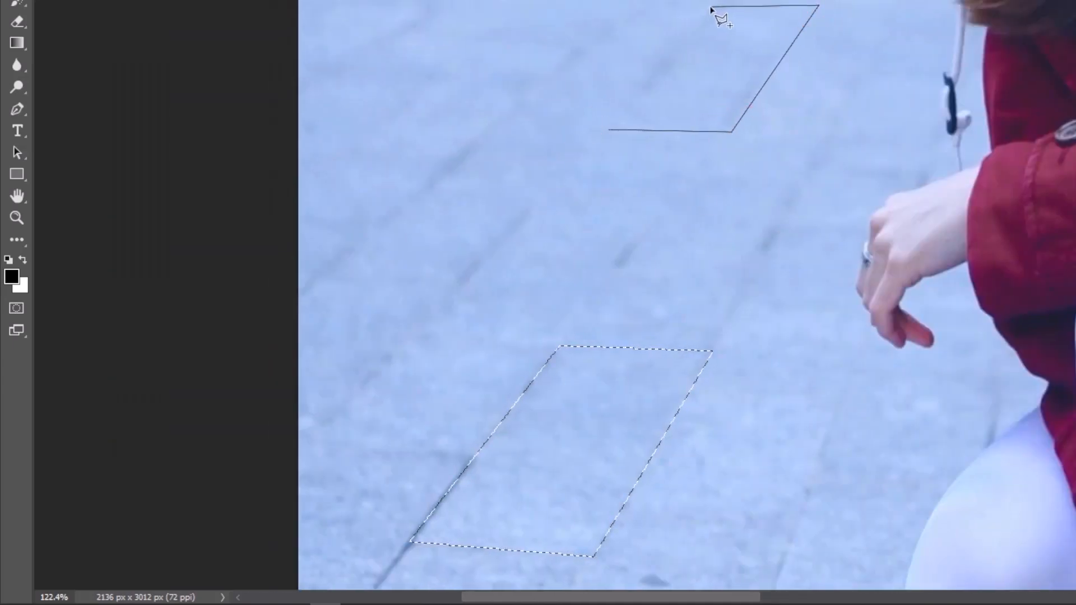
{"action": "left_click", "coordinate": [719, 6]}
{"action": "left_click", "coordinate": [610, 130]}
Add the small tile along the drain's near side, above the one selected over the snow patch, to the selection
{"action": "mouse_move", "coordinate": [735, 58]}
{"action": "left_mouse_down"}
{"action": "mouse_move", "coordinate": [617, 168]}
{"action": "mouse_move", "coordinate": [542, 172]}
{"action": "left_mouse_up"}
{"action": "scroll", "coordinate": [542, 172], "scroll_direction": "down", "scroll_amount": 6}
{"action": "left_click_drag", "start_coordinate": [599, 339], "coordinate": [496, 211]}
{"action": "left_click_drag", "start_coordinate": [497, 209], "coordinate": [131, 43]}
{"action": "left_click_drag", "start_coordinate": [642, 41], "coordinate": [698, 318]}
{"action": "left_click", "coordinate": [706, 256]}
{"action": "left_click", "coordinate": [765, 256]}
{"action": "left_click", "coordinate": [723, 225]}
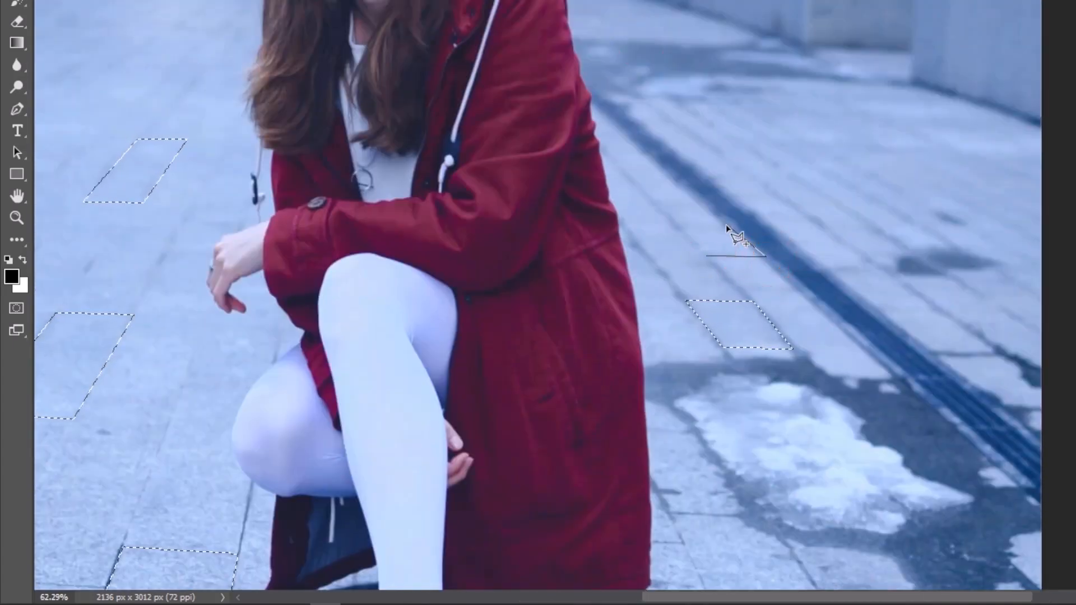
{"action": "left_click", "coordinate": [679, 225]}
{"action": "left_click", "coordinate": [706, 256]}
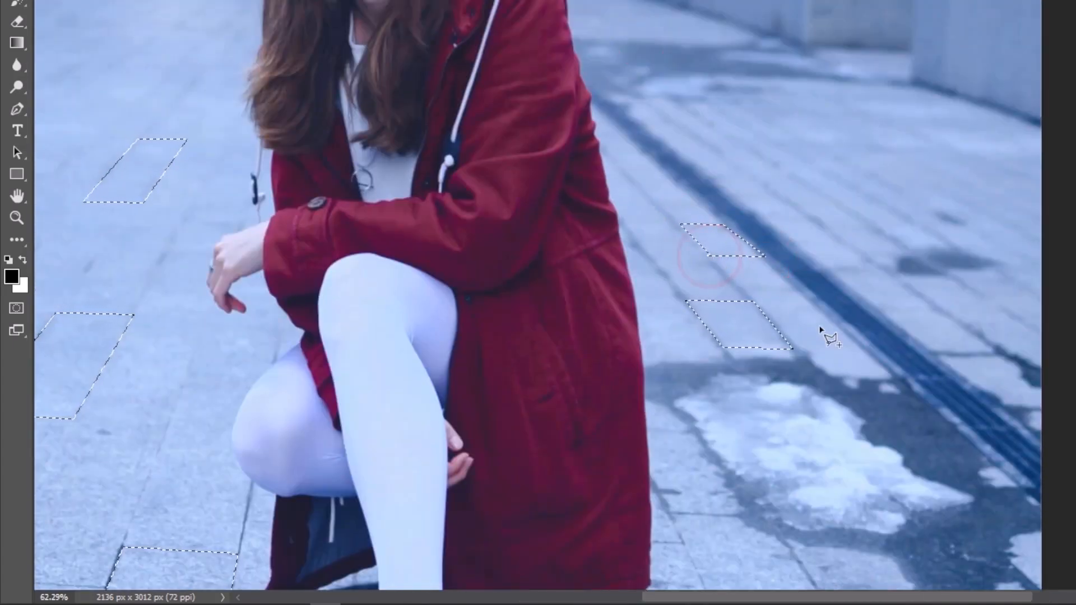
Add the long slanted tile on the far side of the drain, beside the dark stain, to the selection
{"action": "left_click_drag", "start_coordinate": [734, 465], "coordinate": [557, 288]}
{"action": "left_click_drag", "start_coordinate": [624, 227], "coordinate": [514, 334]}
{"action": "left_click", "coordinate": [543, 200]}
{"action": "left_click", "coordinate": [600, 198]}
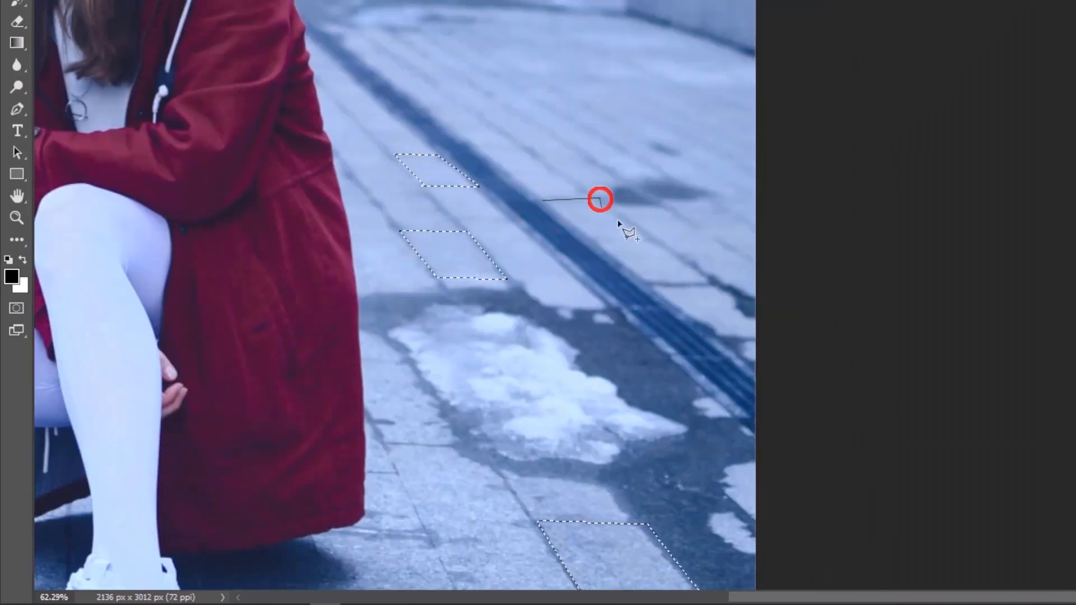
{"action": "left_click", "coordinate": [718, 284]}
{"action": "left_click", "coordinate": [647, 284]}
{"action": "left_click", "coordinate": [543, 200]}
Add the slanted tile at the photo's left edge, level with the woman's hand, to the selection
{"action": "scroll", "coordinate": [512, 228], "scroll_direction": "down", "scroll_amount": 8}
{"action": "left_click_drag", "start_coordinate": [461, 271], "coordinate": [528, 279]}
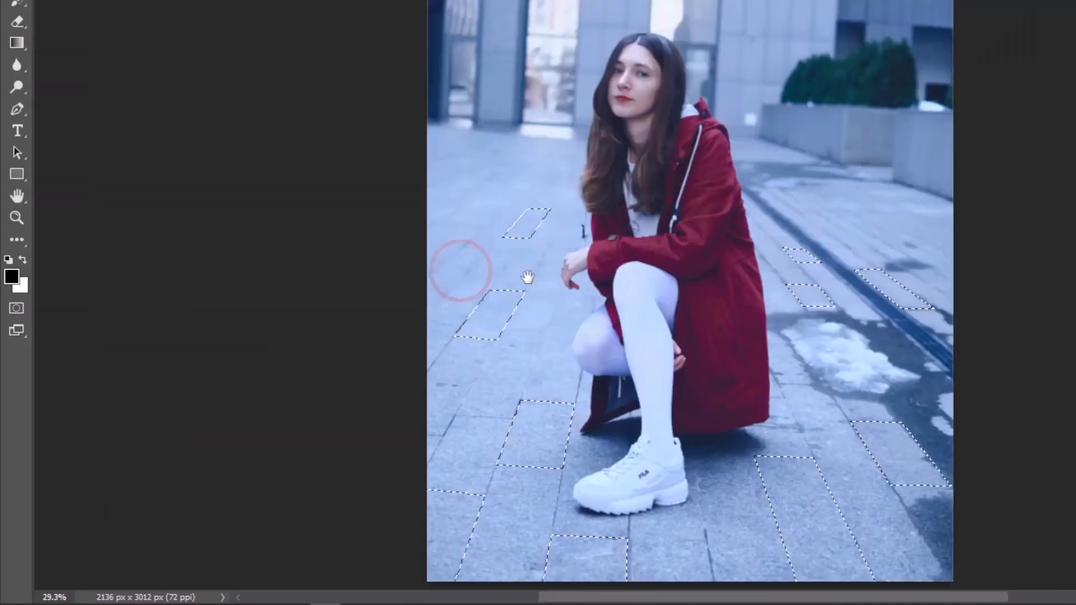
{"action": "scroll", "coordinate": [565, 193], "scroll_direction": "up", "scroll_amount": 12}
{"action": "left_click", "coordinate": [562, 181]}
{"action": "left_click", "coordinate": [653, 195]}
{"action": "left_click", "coordinate": [495, 331]}
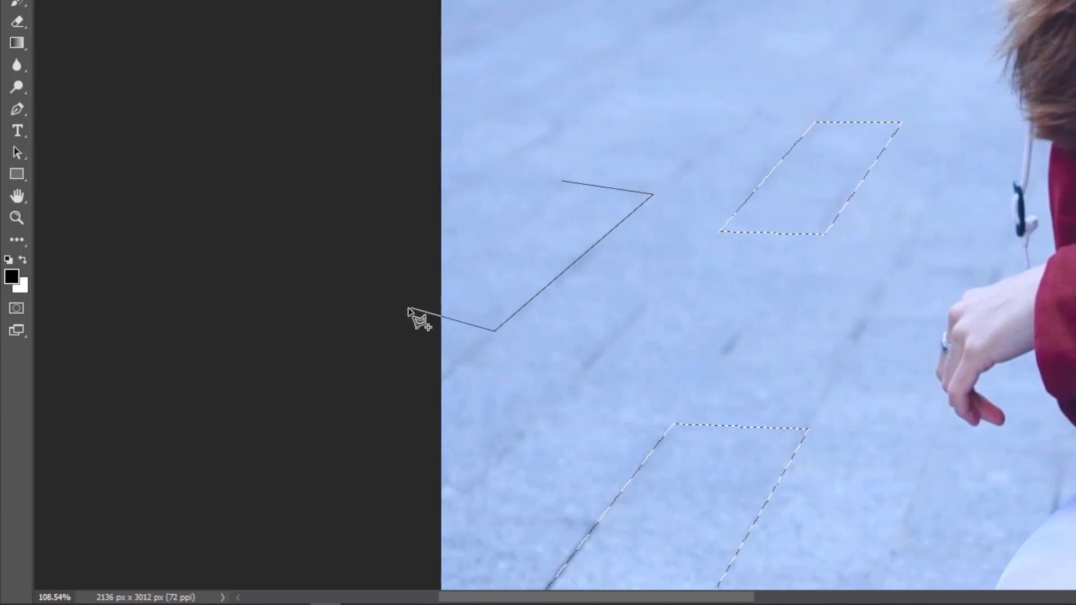
{"action": "left_click", "coordinate": [367, 308]}
{"action": "left_click", "coordinate": [562, 181]}
Add the small distant tile between the building entrance and the woman's hair to the selection
{"action": "scroll", "coordinate": [583, 213], "scroll_direction": "down", "scroll_amount": 6}
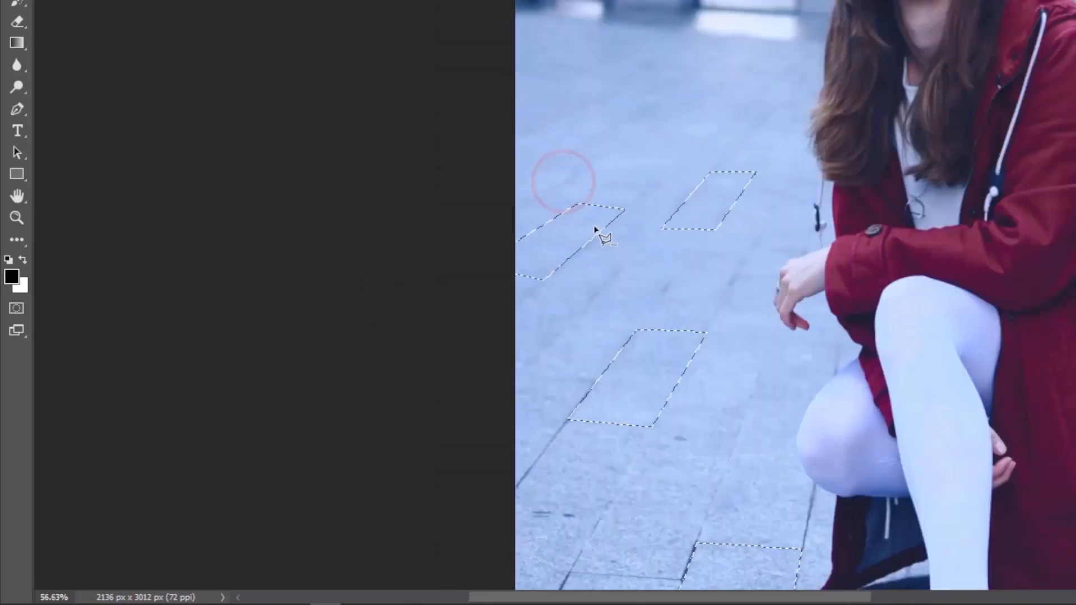
{"action": "scroll", "coordinate": [624, 288], "scroll_direction": "up", "scroll_amount": 6}
{"action": "left_click", "coordinate": [743, 139]}
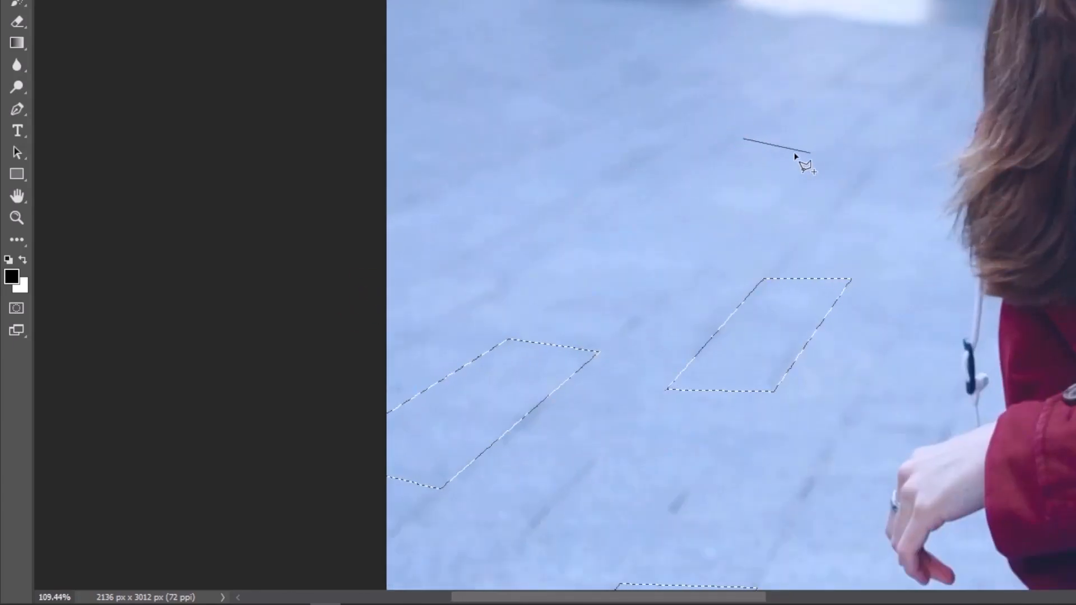
{"action": "key", "text": "Escape"}
{"action": "left_click", "coordinate": [861, 108]}
{"action": "left_click", "coordinate": [800, 99]}
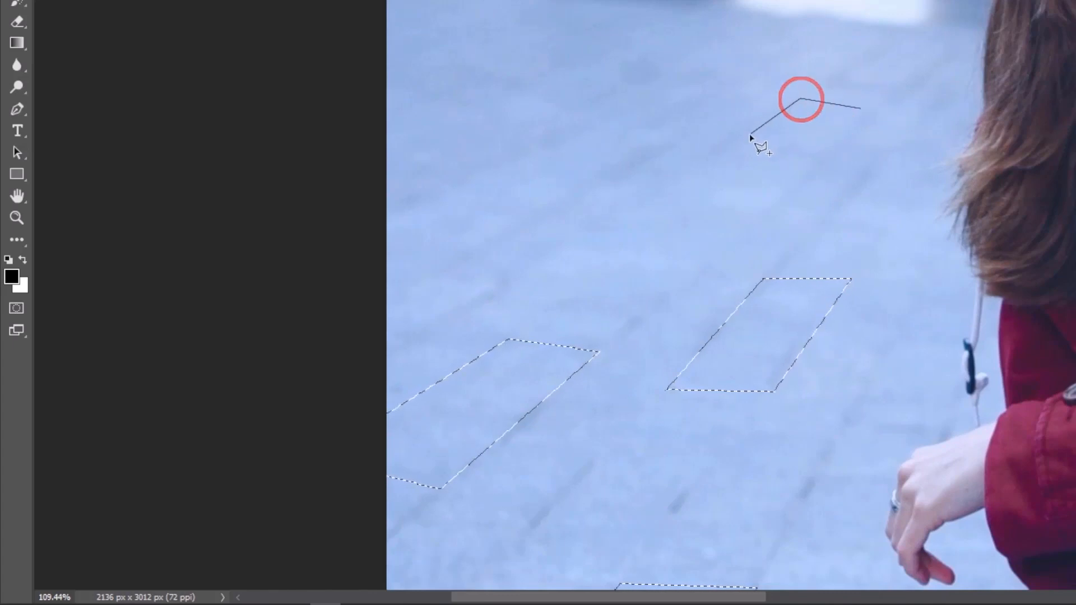
{"action": "left_click", "coordinate": [751, 133]}
{"action": "left_click", "coordinate": [822, 152]}
{"action": "left_click", "coordinate": [863, 109]}
Add the narrow tile farther back beyond the drain, above and left of the dark stain, to the selection
{"action": "scroll", "coordinate": [870, 109], "scroll_direction": "down", "scroll_amount": 5}
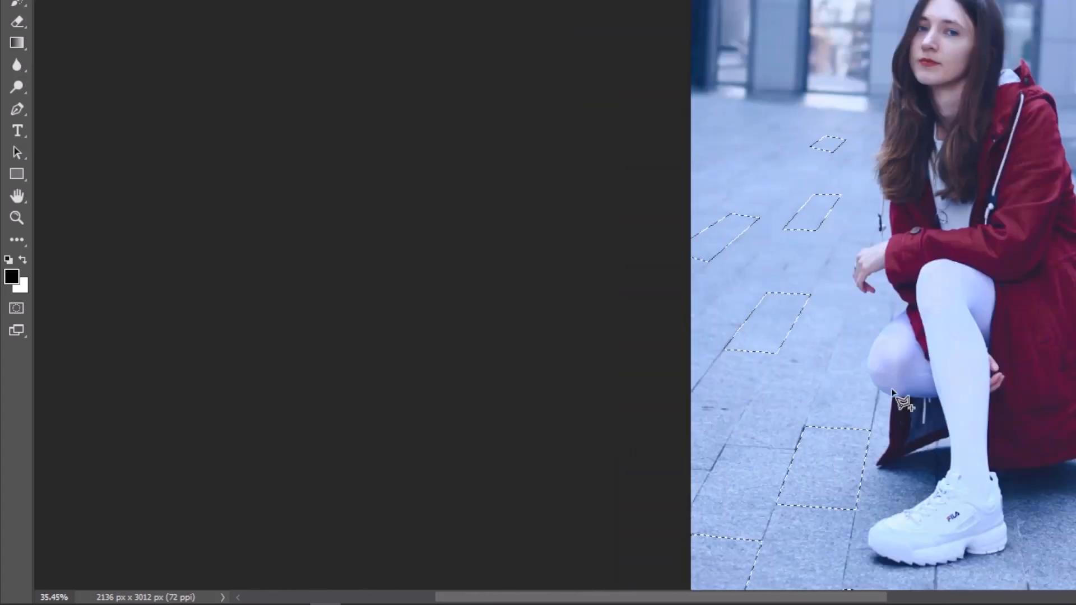
{"action": "left_click_drag", "start_coordinate": [1069, 441], "coordinate": [805, 351]}
{"action": "left_click_drag", "start_coordinate": [917, 247], "coordinate": [724, 332]}
{"action": "scroll", "coordinate": [745, 203], "scroll_direction": "up", "scroll_amount": 4}
{"action": "left_click", "coordinate": [673, 175]}
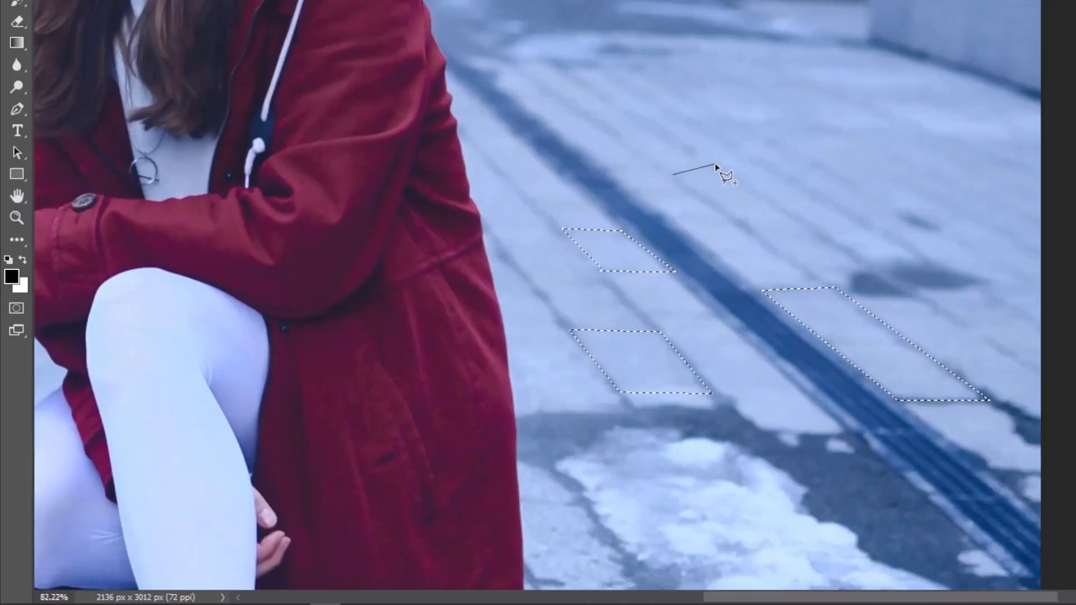
{"action": "left_click", "coordinate": [716, 165]}
{"action": "left_click", "coordinate": [811, 229]}
{"action": "left_click", "coordinate": [752, 235]}
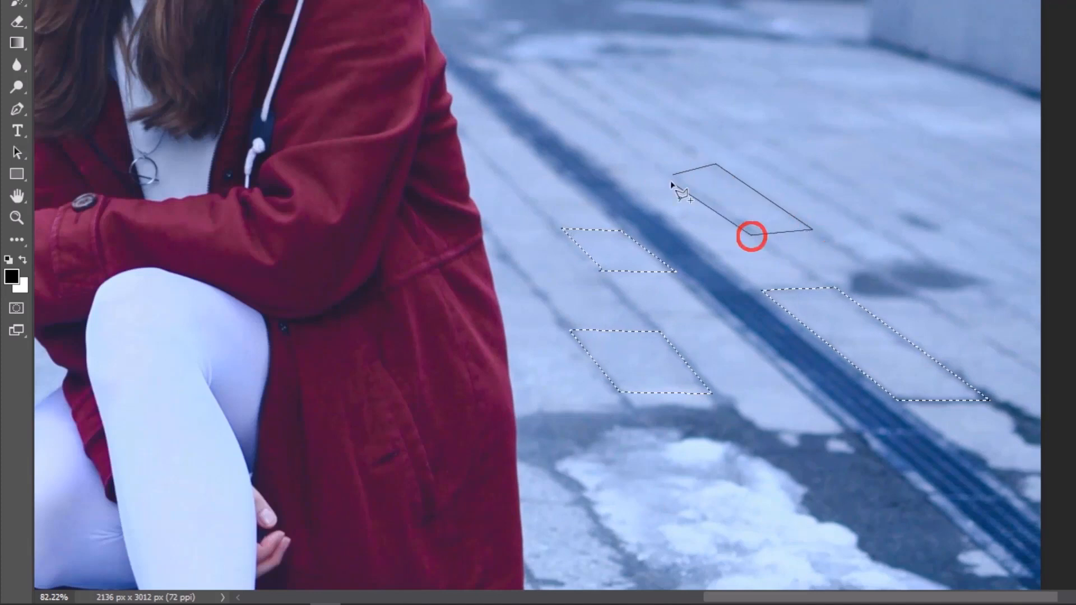
{"action": "left_click", "coordinate": [674, 175]}
Show the hidden lava image layer and add a layer mask that reveals it only inside the selected tiles
{"action": "scroll", "coordinate": [645, 186], "scroll_direction": "down", "scroll_amount": 5}
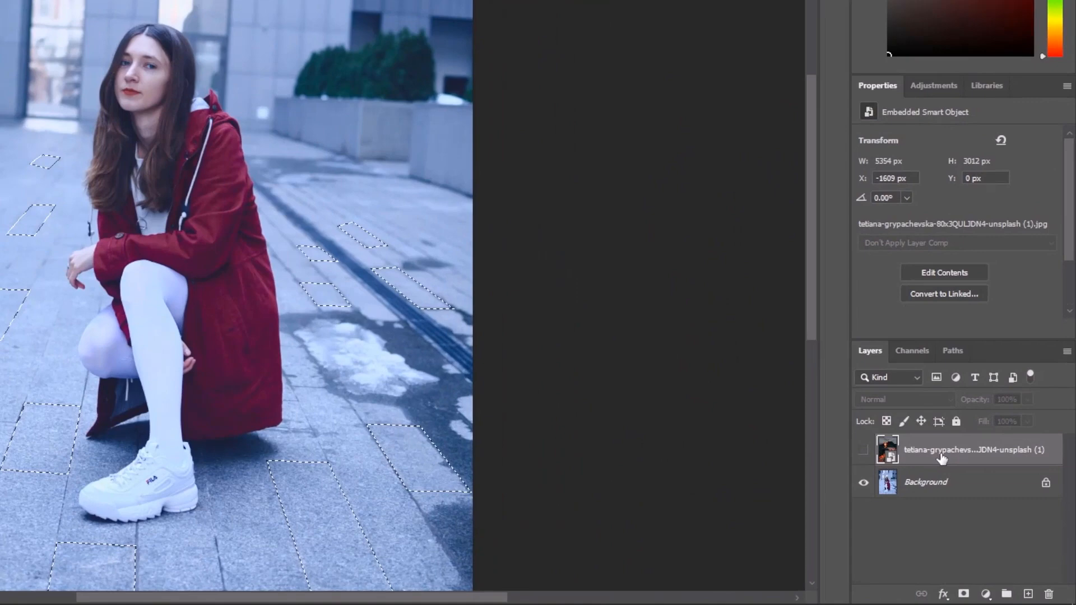
{"action": "left_click", "coordinate": [980, 496]}
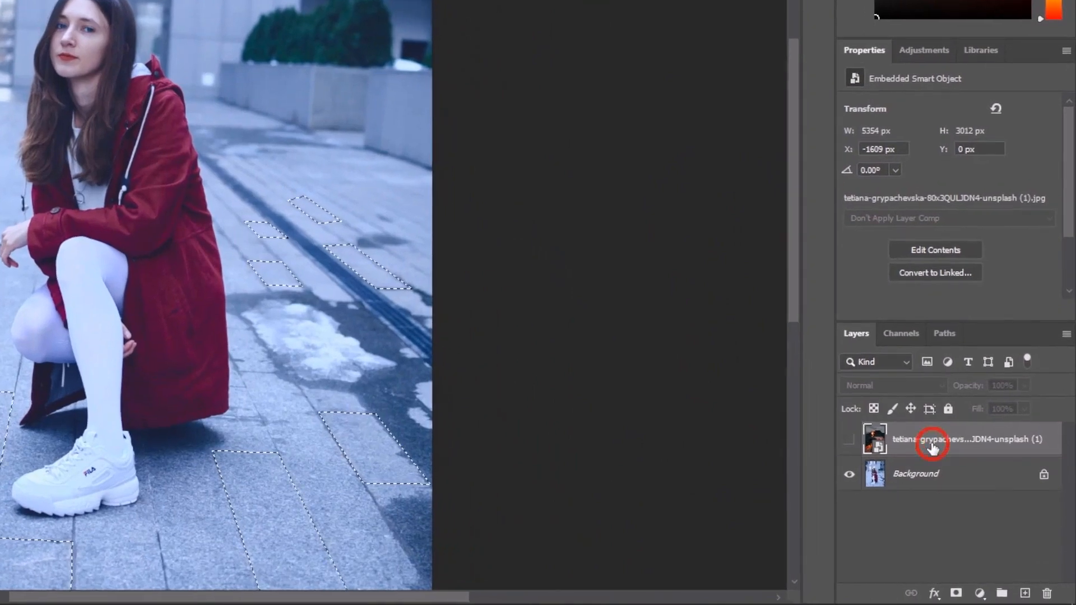
{"action": "left_click", "coordinate": [851, 441]}
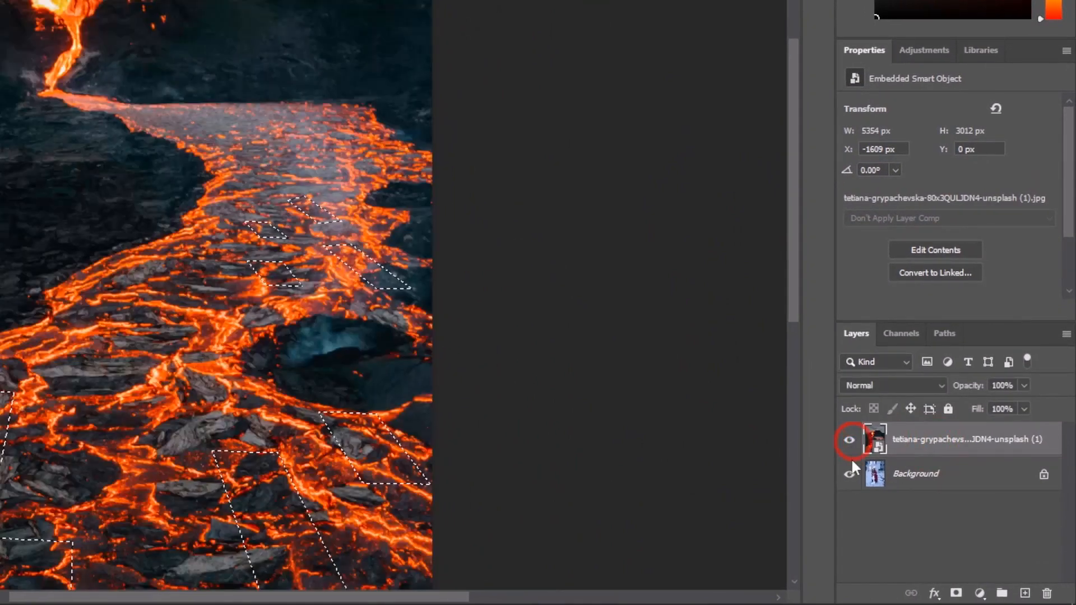
{"action": "left_click", "coordinate": [956, 594]}
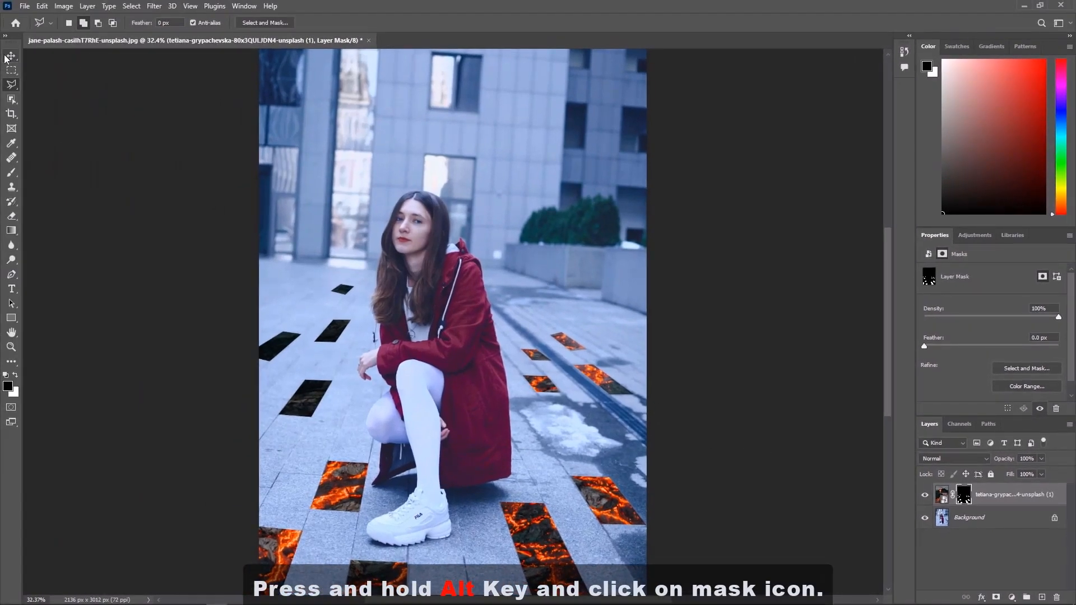
Switch to the Move tool and feather the lava layer's mask by 7.9 px
{"action": "left_click", "coordinate": [11, 57]}
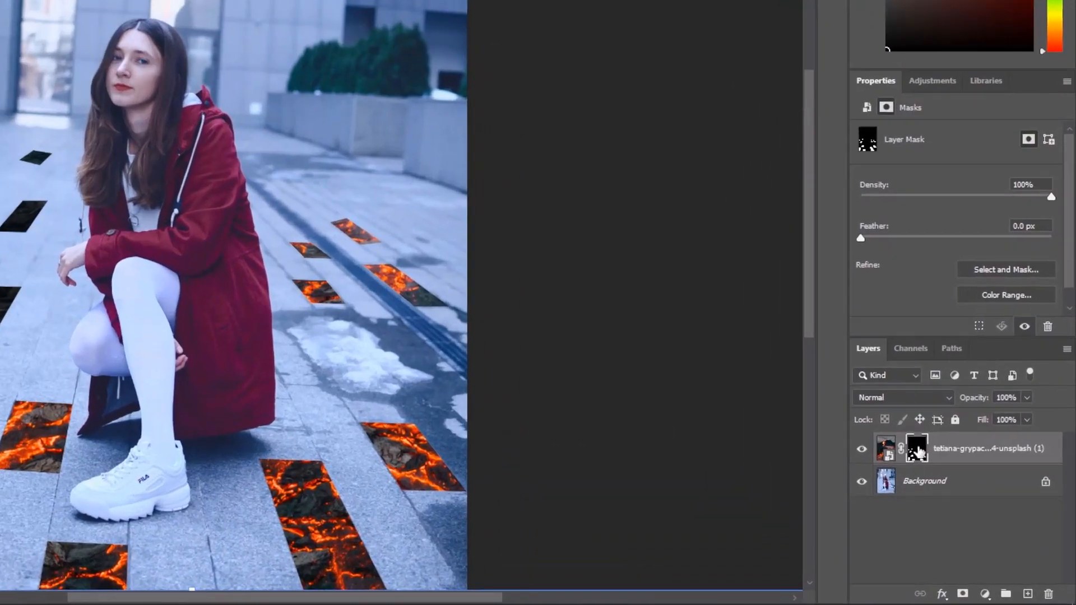
{"action": "left_click", "coordinate": [965, 497], "text": "alt"}
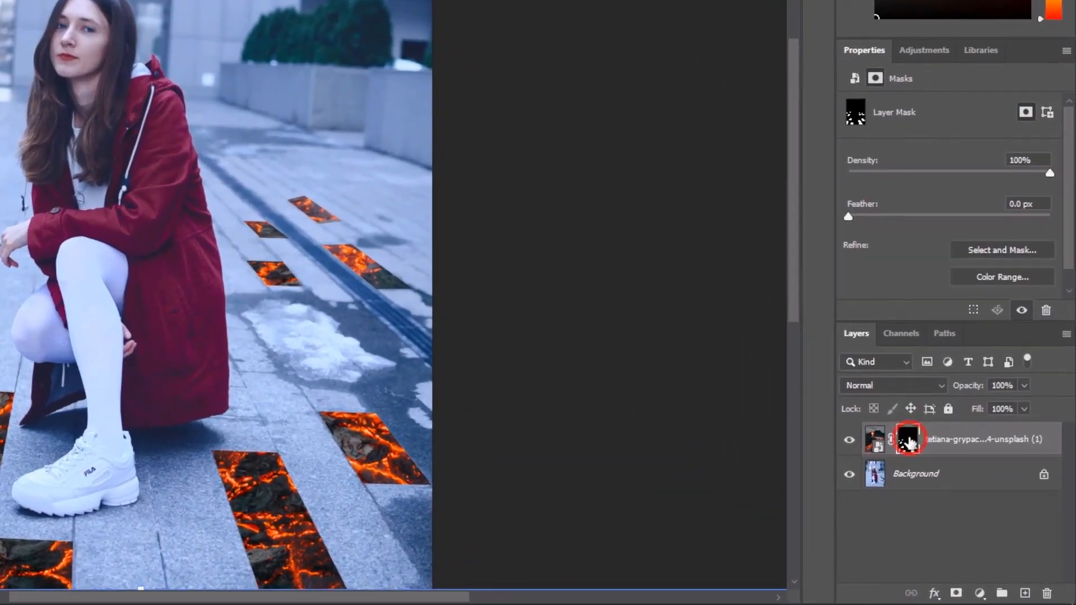
{"action": "left_click_drag", "start_coordinate": [849, 217], "coordinate": [917, 218]}
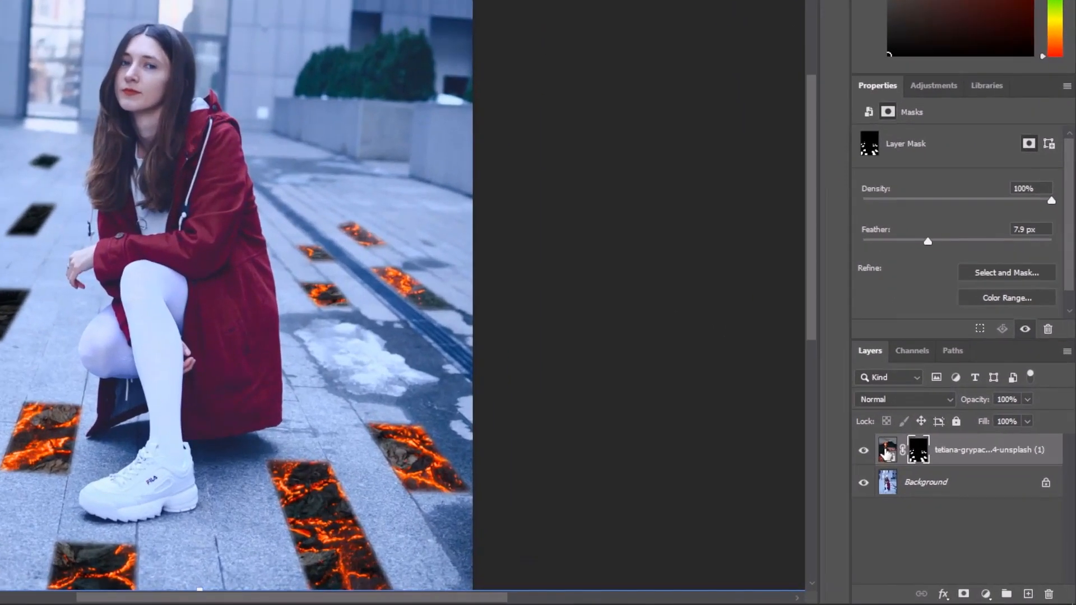
Apply a Gaussian Blur with a 10-pixel radius to the lava image itself, not its mask
{"action": "left_click", "coordinate": [941, 496]}
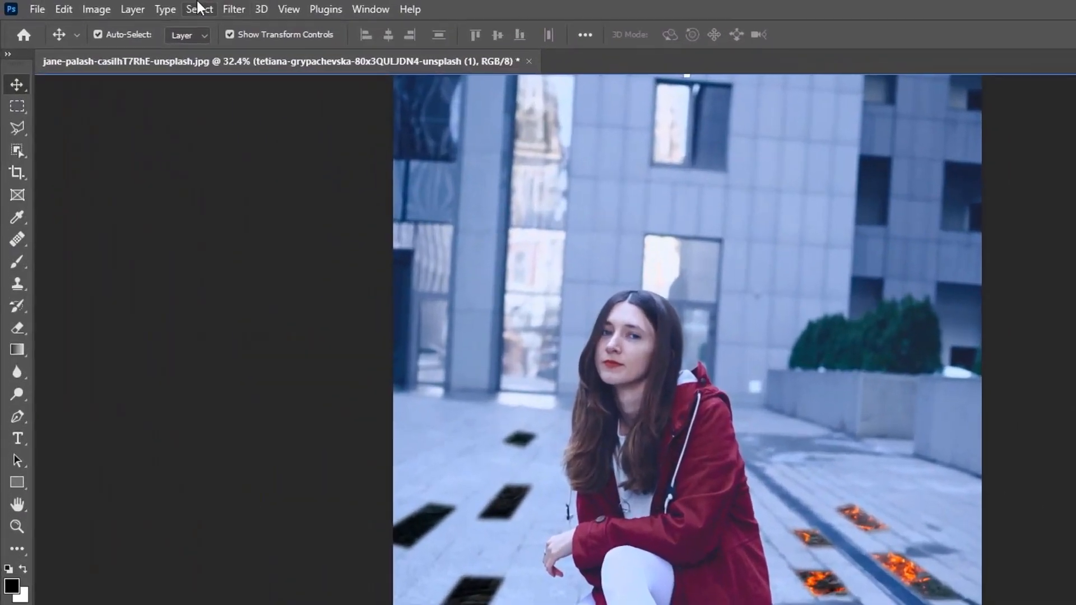
{"action": "left_click", "coordinate": [234, 9]}
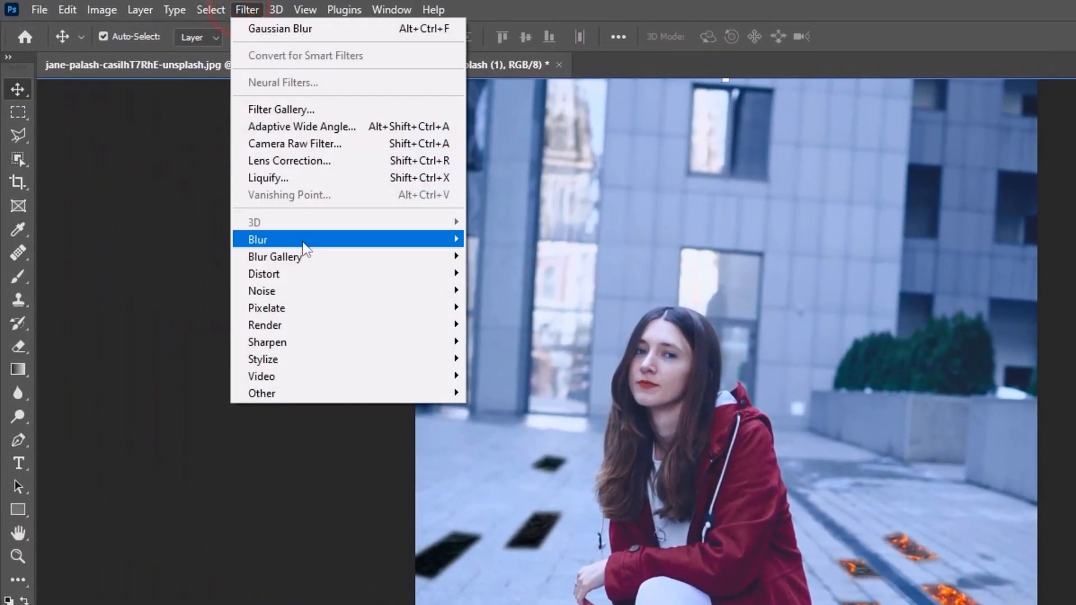
{"action": "mouse_move", "coordinate": [286, 228]}
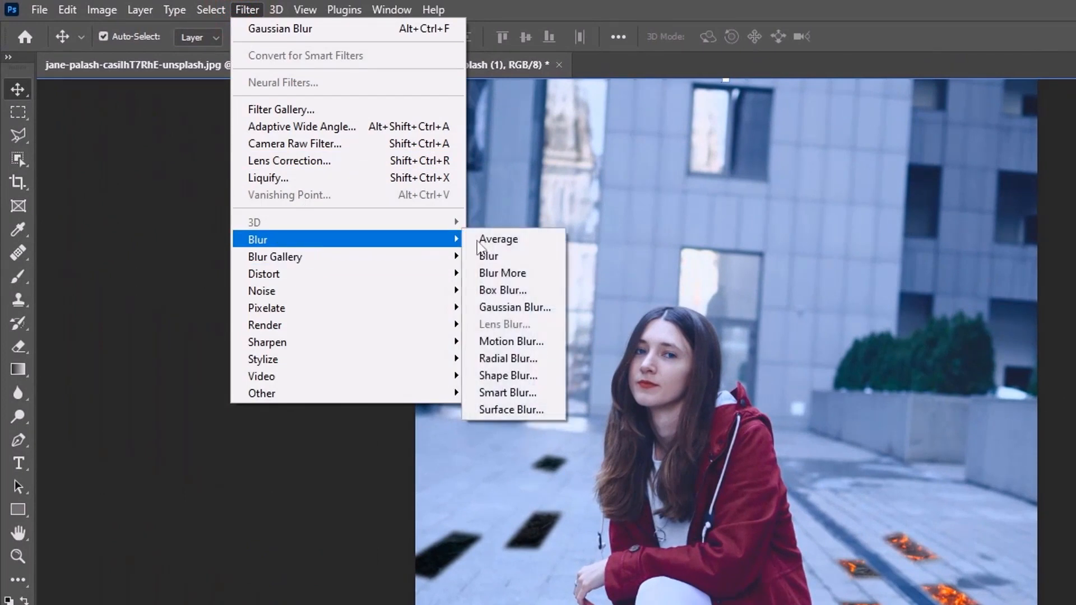
{"action": "left_click", "coordinate": [514, 307]}
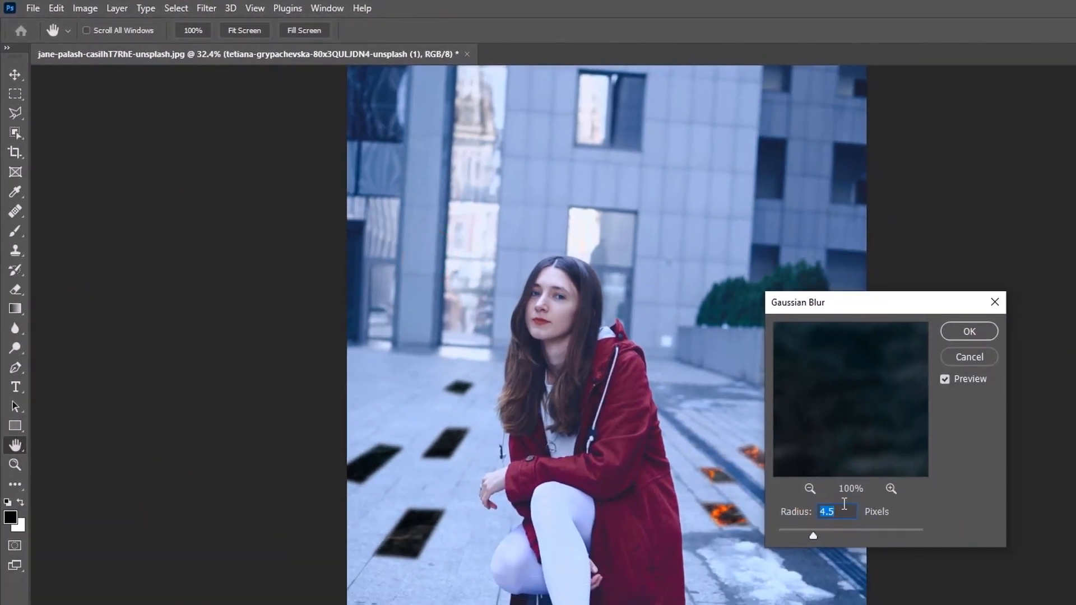
{"action": "type", "text": "10"}
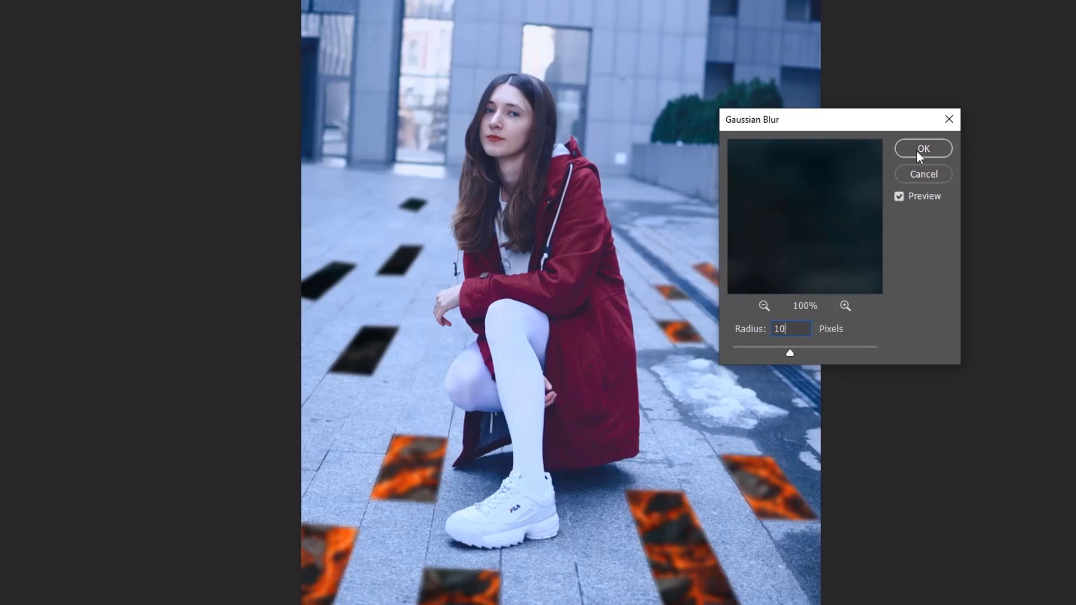
{"action": "left_click", "coordinate": [917, 149]}
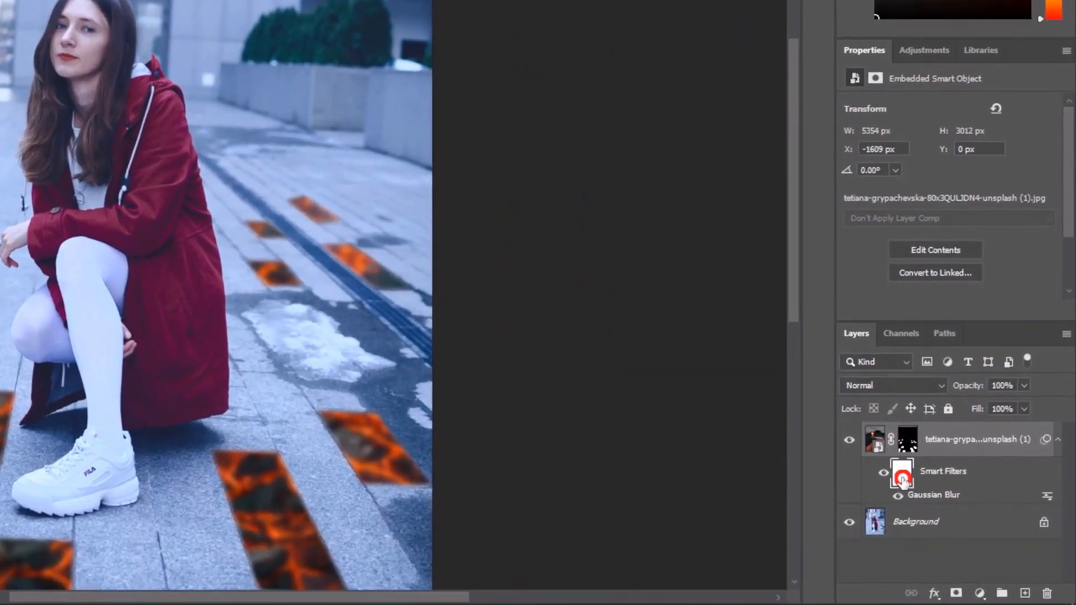
Invert the lava layer's smart filter mask to hide the blur, keeping that mask active
{"action": "left_click", "coordinate": [960, 518]}
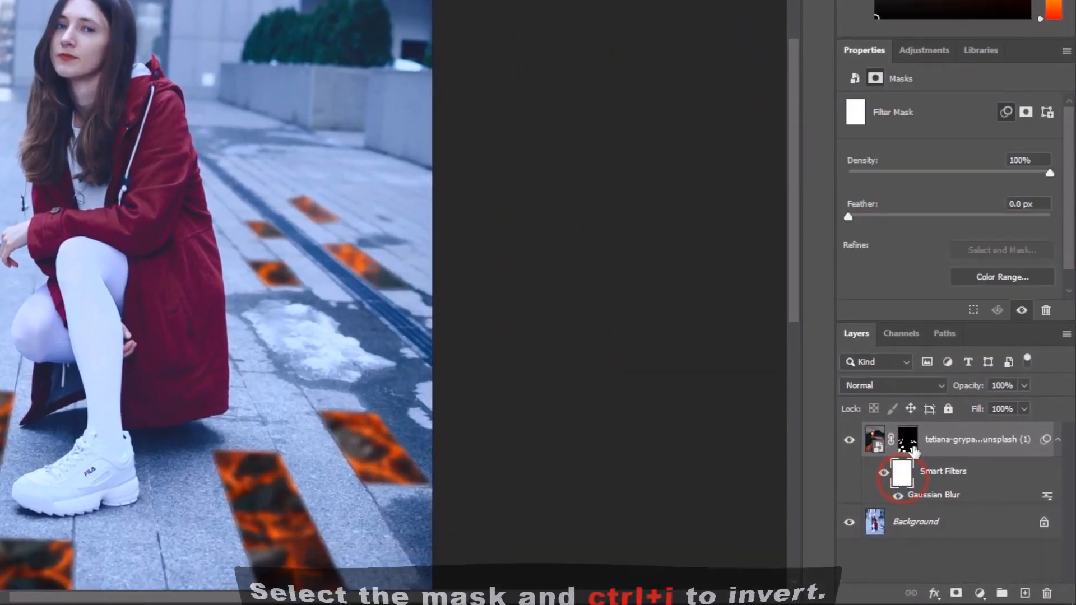
{"action": "key", "text": "ctrl+i"}
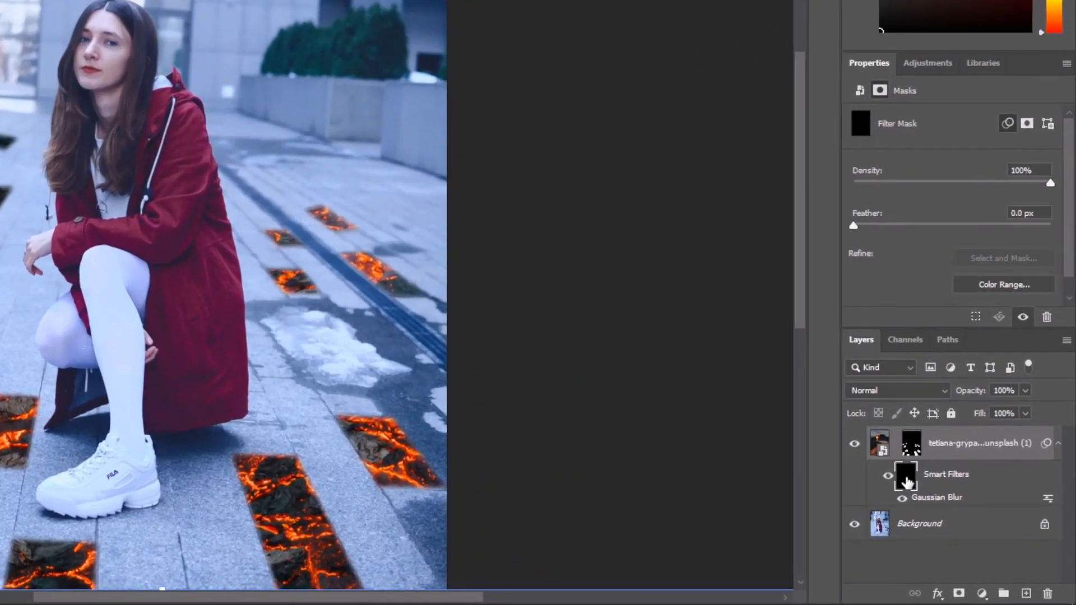
{"action": "left_click", "coordinate": [963, 519]}
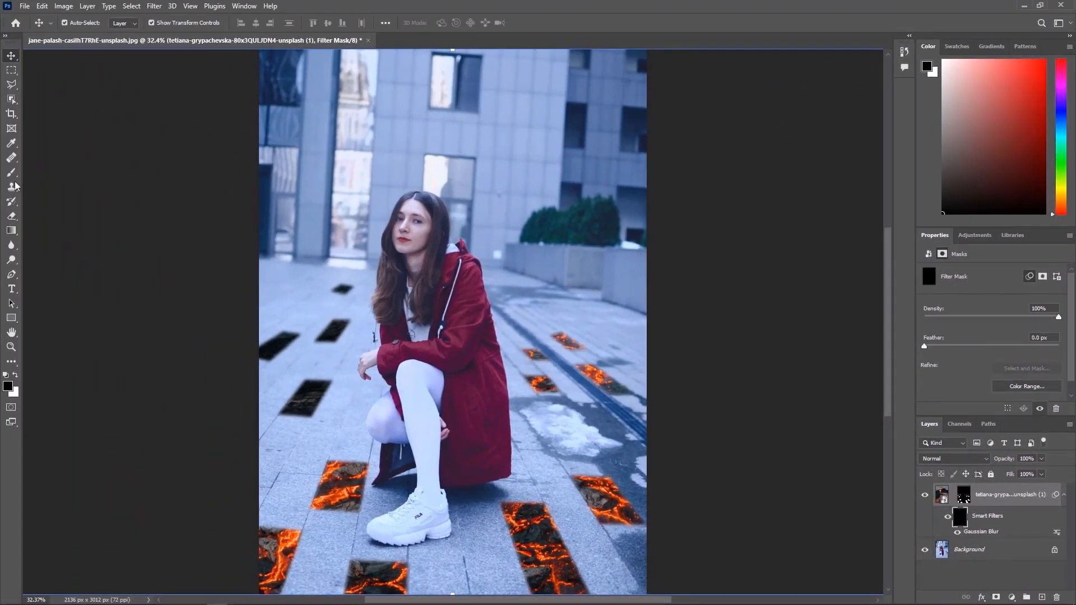
Paint the blur back in along the lava tiles' edges on the filter mask with a soft white 200 px brush at 40% flow
{"action": "left_click", "coordinate": [11, 173]}
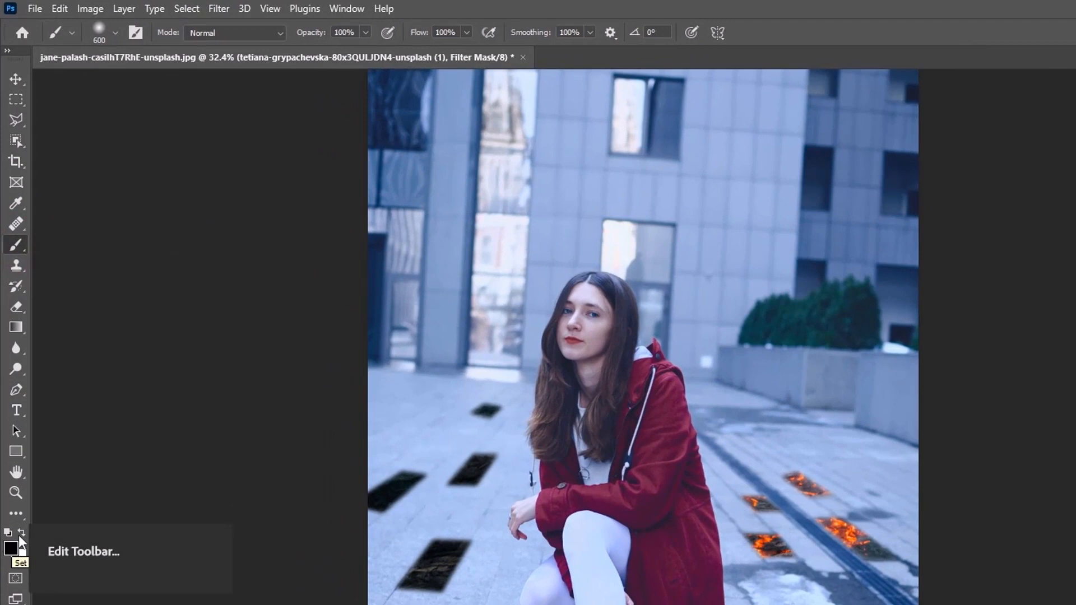
{"action": "left_click", "coordinate": [21, 533]}
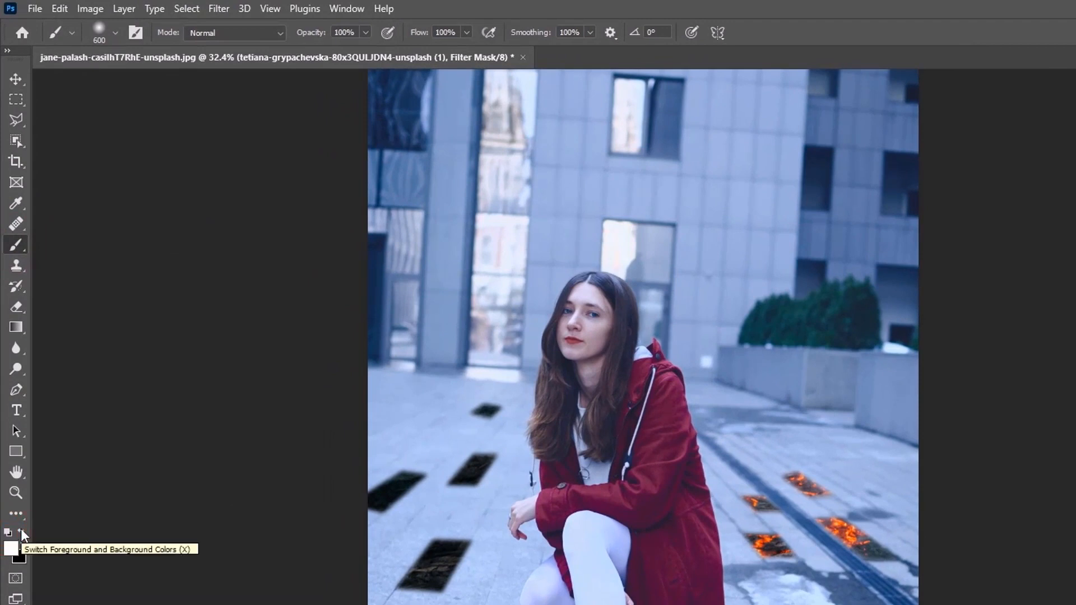
{"action": "left_click", "coordinate": [106, 36]}
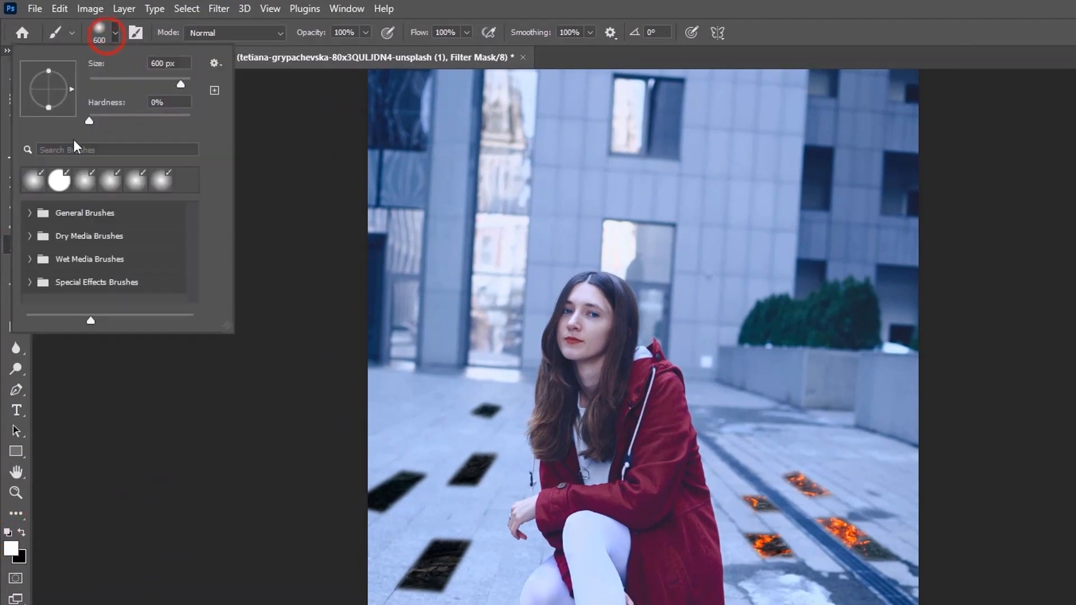
{"action": "left_click", "coordinate": [339, 32]}
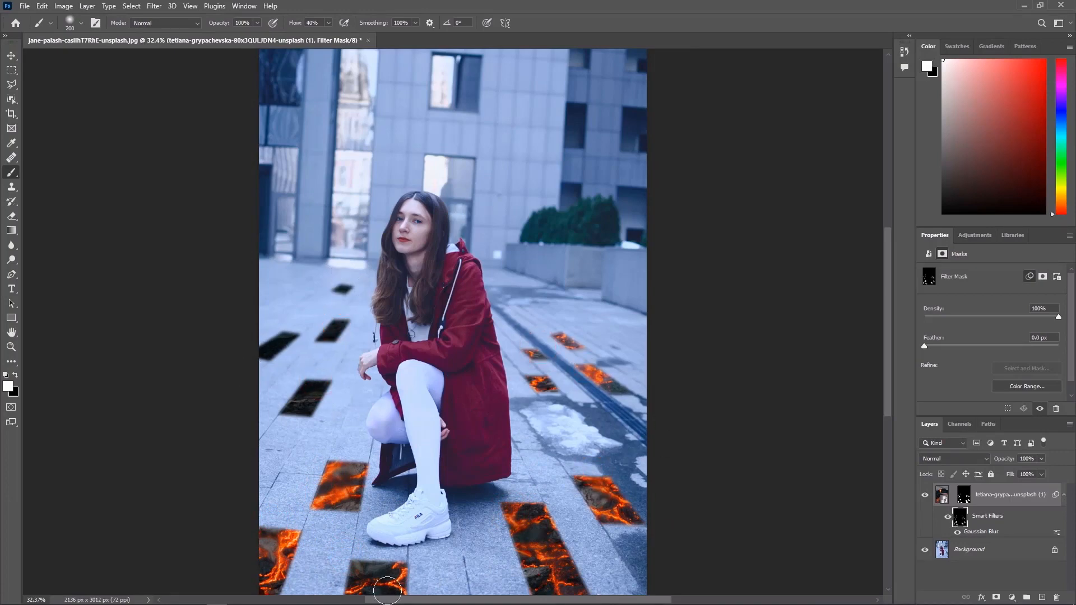
{"action": "scroll", "coordinate": [511, 486], "scroll_direction": "down", "scroll_amount": 2}
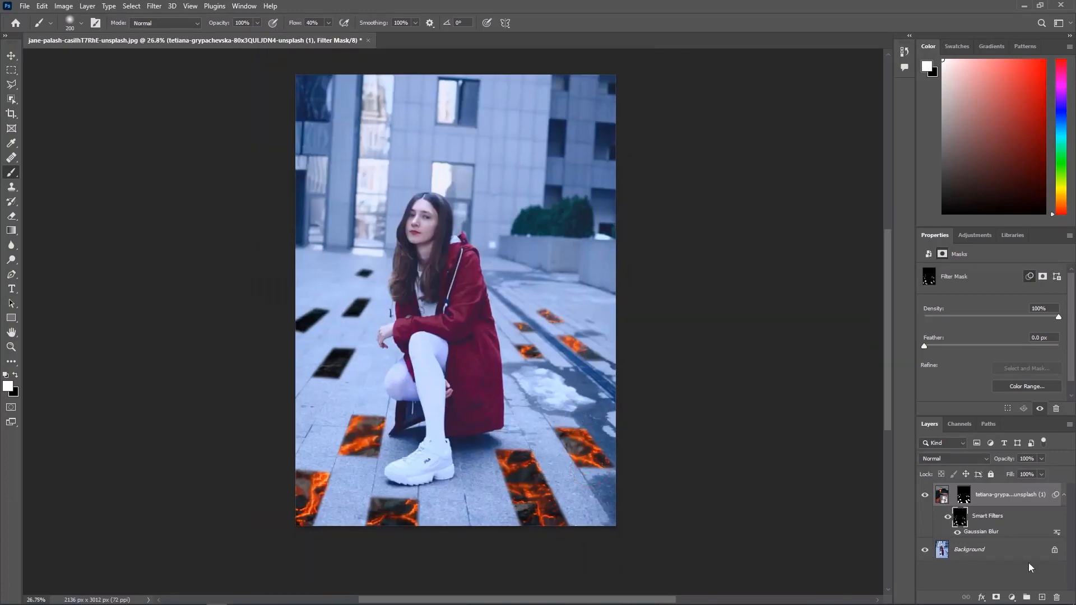
Add a Levels adjustment clipped to the lava layer and darken the lava by lowering the white output level
{"action": "left_click", "coordinate": [996, 500]}
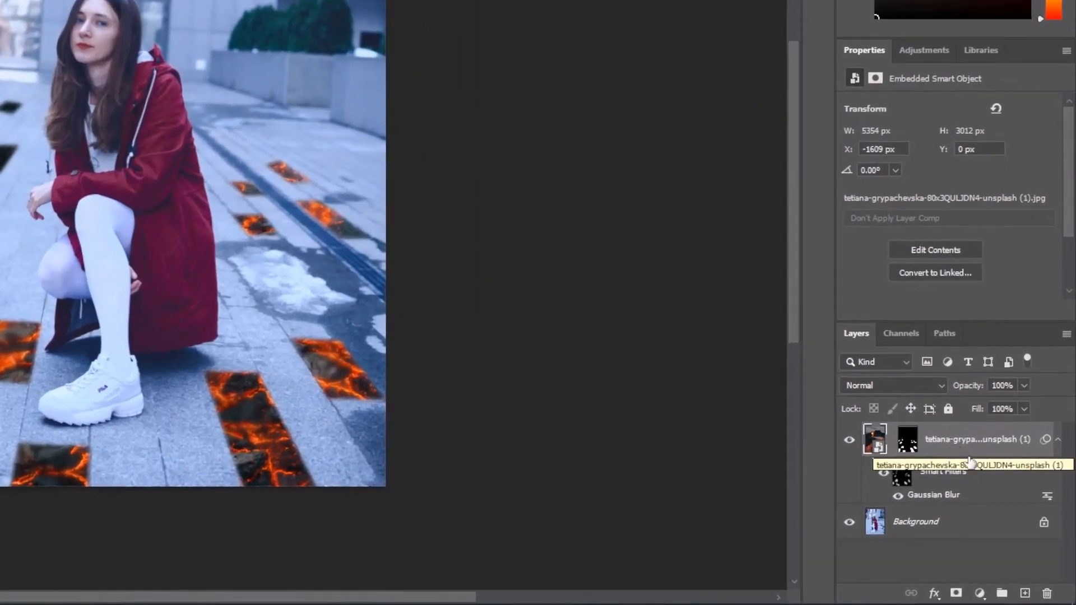
{"action": "left_click", "coordinate": [980, 594]}
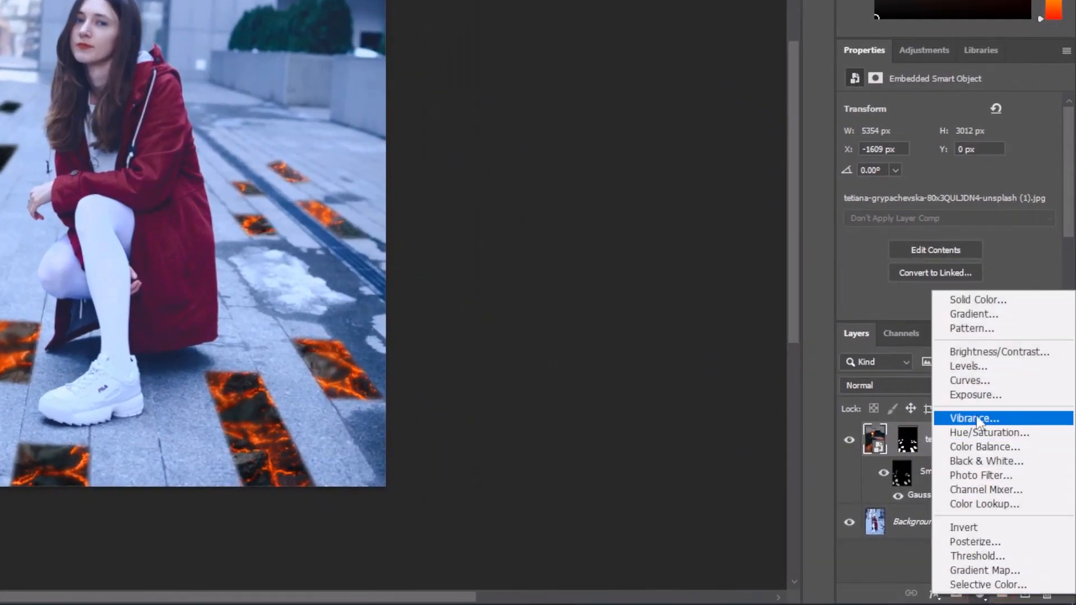
{"action": "left_click", "coordinate": [976, 370]}
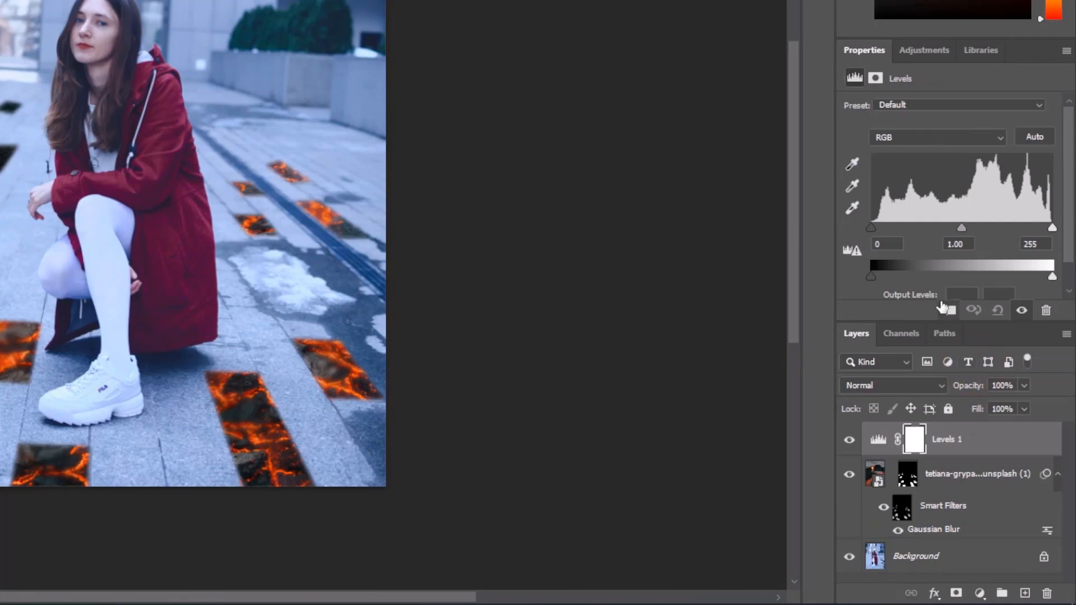
{"action": "left_click", "coordinate": [947, 312]}
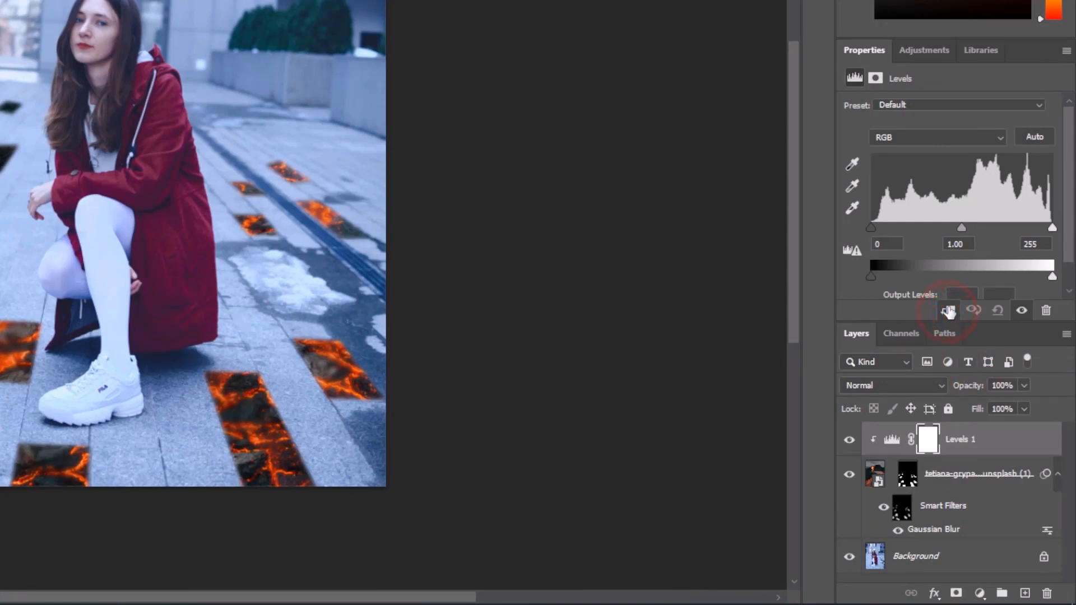
{"action": "left_click_drag", "start_coordinate": [1054, 278], "coordinate": [903, 253]}
{"action": "scroll", "coordinate": [956, 264], "scroll_direction": "down", "scroll_amount": 1}
{"action": "scroll", "coordinate": [956, 264], "scroll_direction": "down", "scroll_amount": 1}
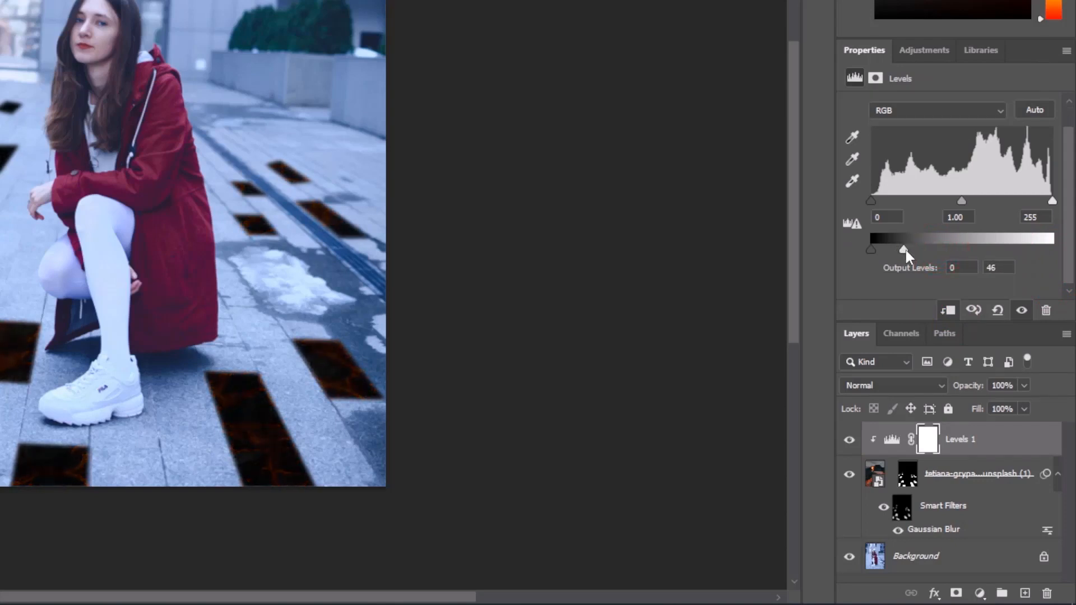
{"action": "left_click_drag", "start_coordinate": [906, 248], "coordinate": [913, 250]}
Invert the Levels mask and paint white on it to shade the far edge of the tile beside the coat hem
{"action": "left_click", "coordinate": [928, 441]}
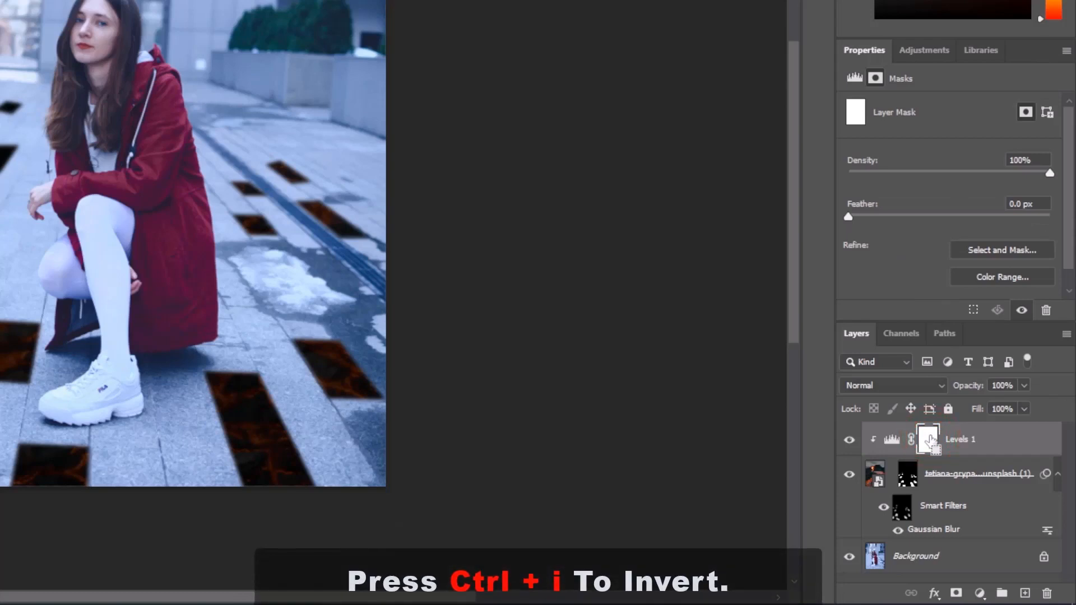
{"action": "key", "text": "ctrl+i"}
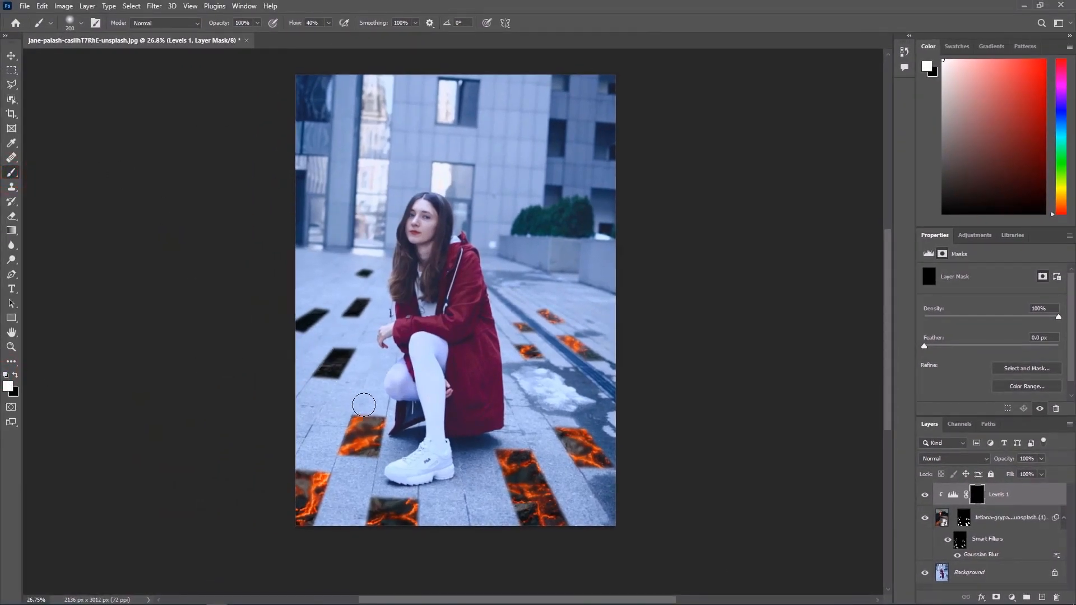
{"action": "scroll", "coordinate": [364, 405], "scroll_direction": "up", "scroll_amount": 4}
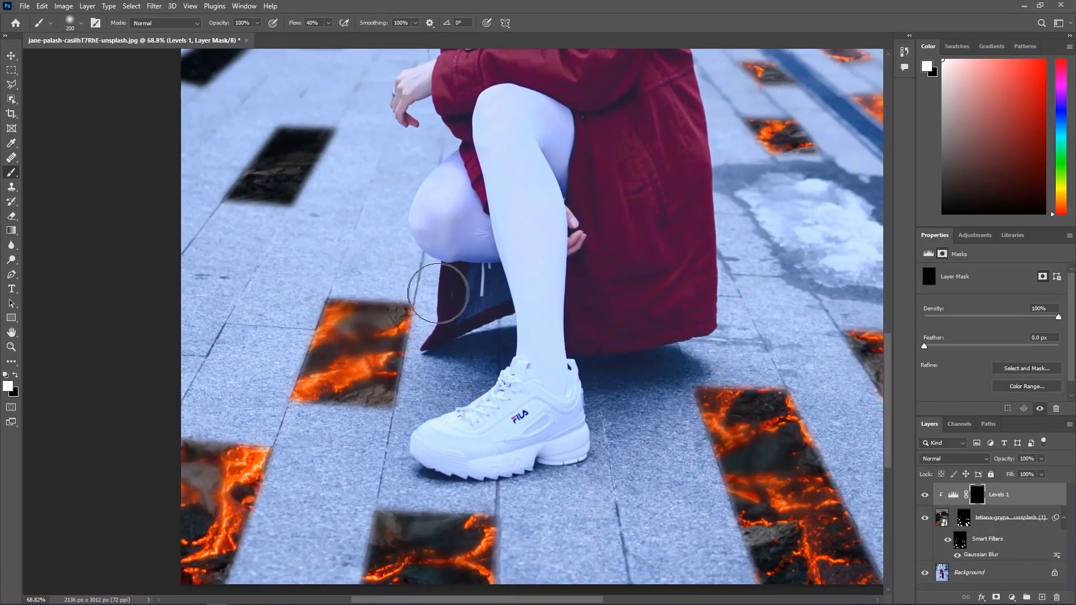
{"action": "mouse_move", "coordinate": [439, 293]}
{"action": "left_mouse_down"}
{"action": "mouse_move", "coordinate": [306, 282]}
{"action": "mouse_move", "coordinate": [402, 289]}
{"action": "left_mouse_up"}
{"action": "left_click_drag", "start_coordinate": [490, 399], "coordinate": [521, 317]}
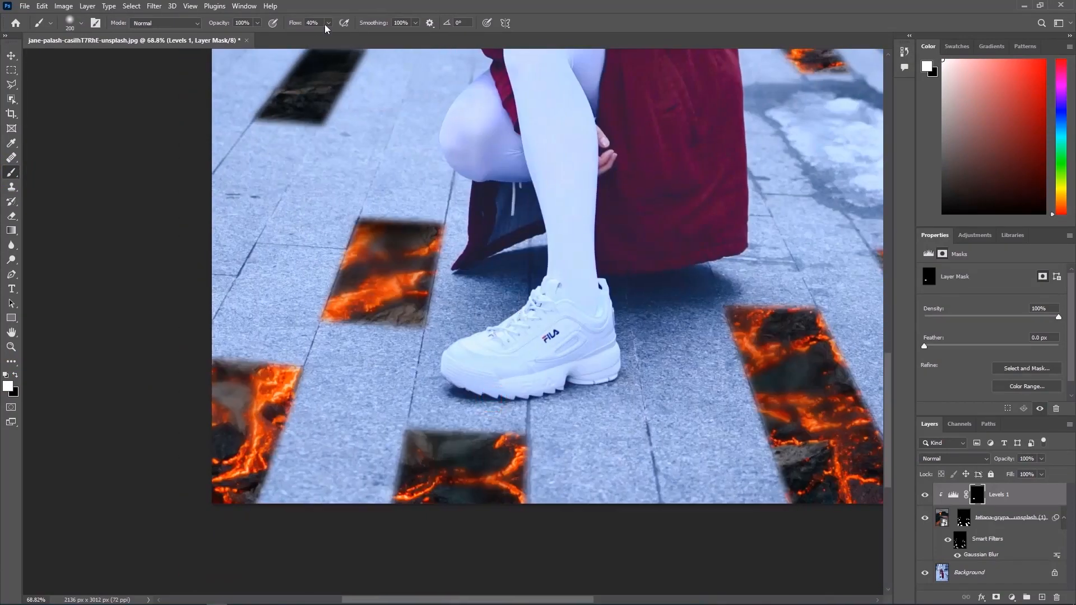
Raise the brush flow to 64% and paint shadows along the far edges of the remaining foreground lava tiles
{"action": "left_click", "coordinate": [326, 23]}
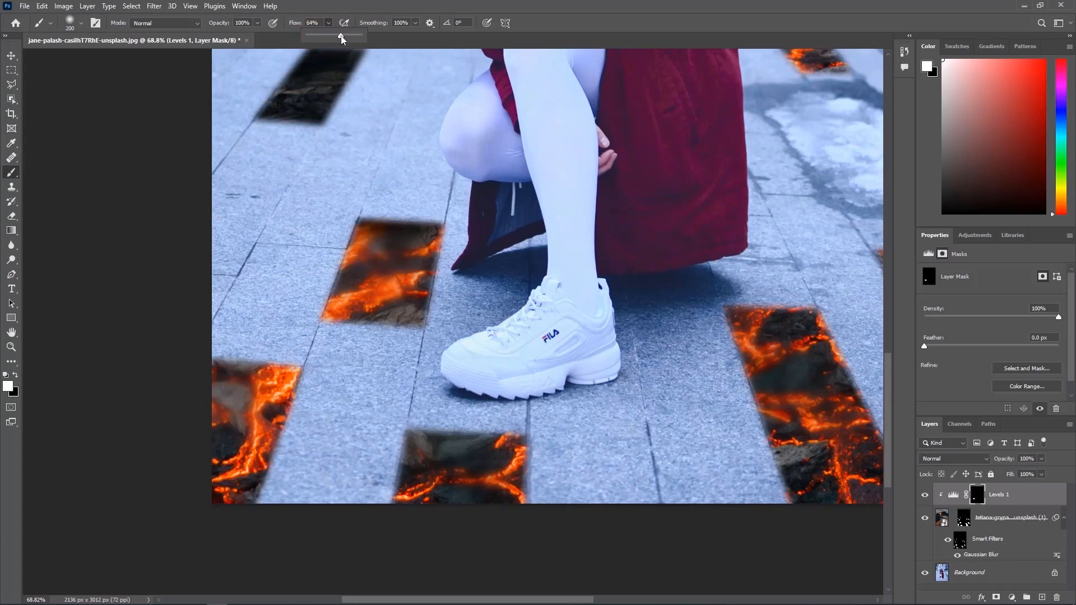
{"action": "mouse_move", "coordinate": [228, 348]}
{"action": "left_mouse_down"}
{"action": "mouse_move", "coordinate": [298, 353]}
{"action": "mouse_move", "coordinate": [200, 338]}
{"action": "mouse_move", "coordinate": [272, 368]}
{"action": "left_mouse_up"}
{"action": "mouse_move", "coordinate": [399, 426]}
{"action": "left_mouse_down"}
{"action": "mouse_move", "coordinate": [473, 428]}
{"action": "mouse_move", "coordinate": [417, 410]}
{"action": "left_mouse_up"}
{"action": "left_click_drag", "start_coordinate": [648, 388], "coordinate": [368, 437]}
{"action": "mouse_move", "coordinate": [489, 361]}
{"action": "left_mouse_down"}
{"action": "mouse_move", "coordinate": [408, 344]}
{"action": "mouse_move", "coordinate": [554, 334]}
{"action": "left_mouse_up"}
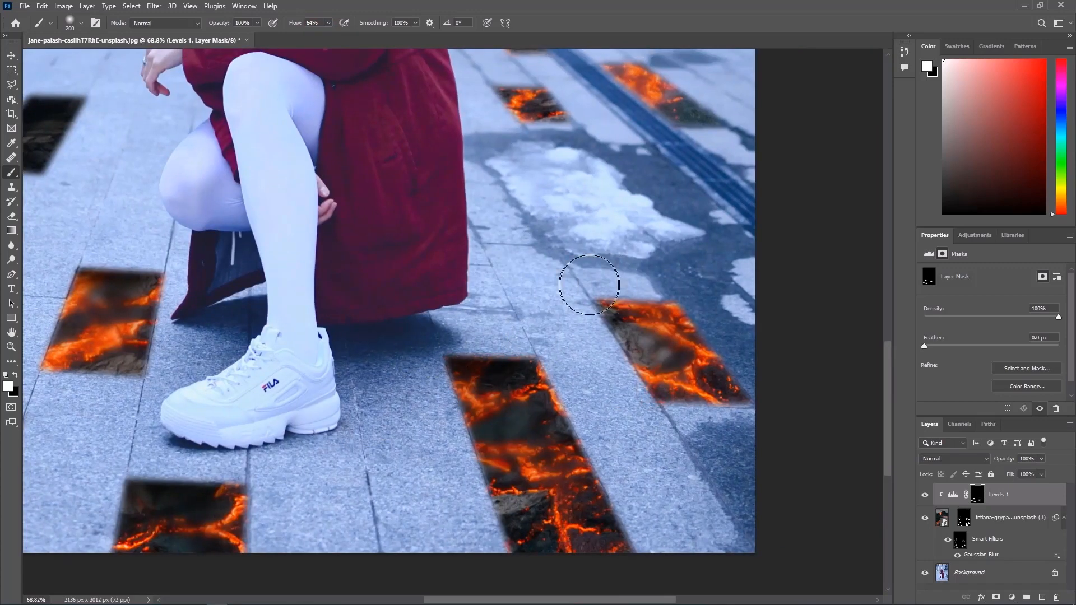
{"action": "left_click_drag", "start_coordinate": [589, 285], "coordinate": [734, 293]}
Paint shadows on the edges of the distant tiles around the drain and behind the woman, reducing the brush to 90 px
{"action": "left_click_drag", "start_coordinate": [597, 235], "coordinate": [585, 334]}
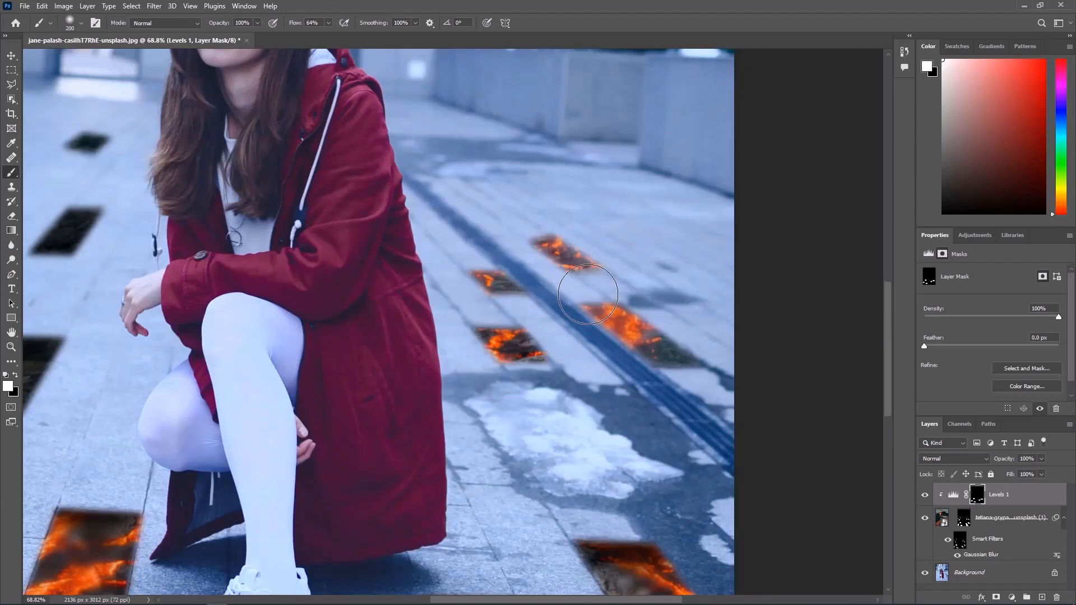
{"action": "left_click_drag", "start_coordinate": [626, 295], "coordinate": [643, 297]}
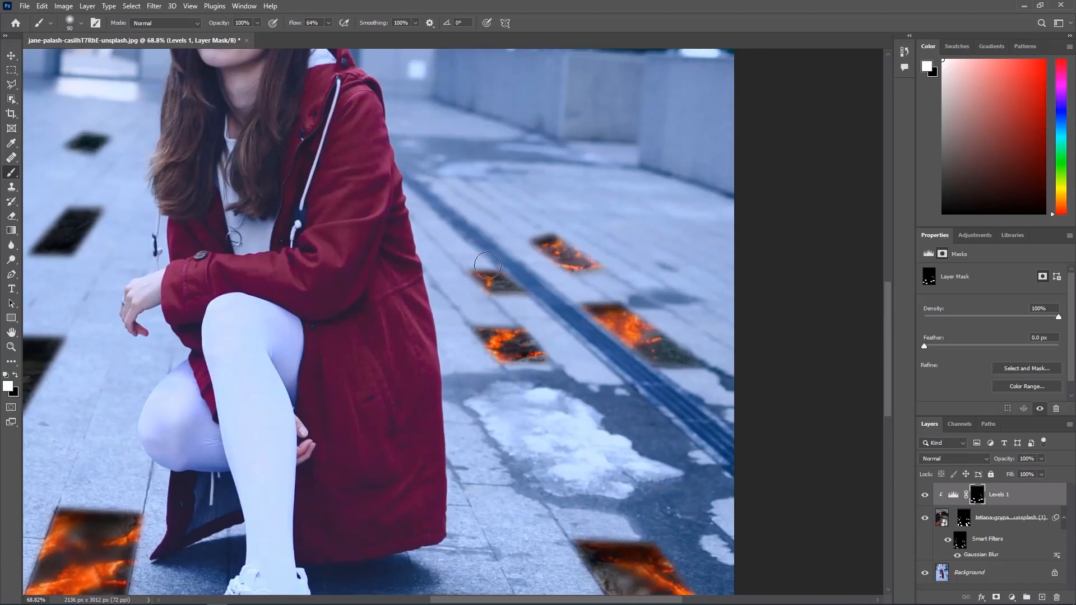
{"action": "left_click_drag", "start_coordinate": [478, 322], "coordinate": [526, 332]}
{"action": "left_click_drag", "start_coordinate": [112, 337], "coordinate": [643, 357]}
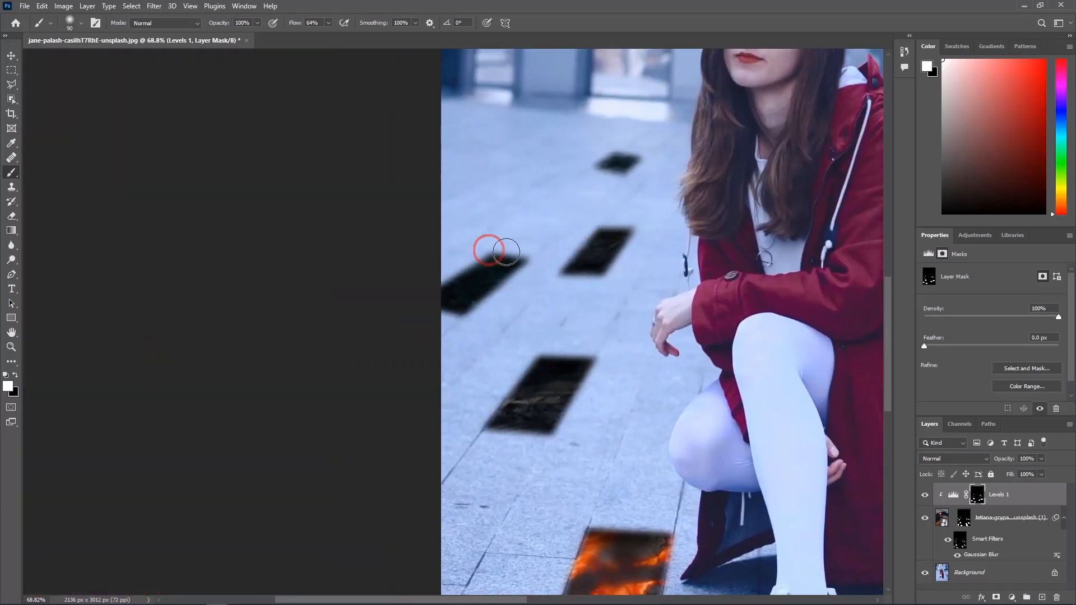
{"action": "key", "text": "ctrl+0"}
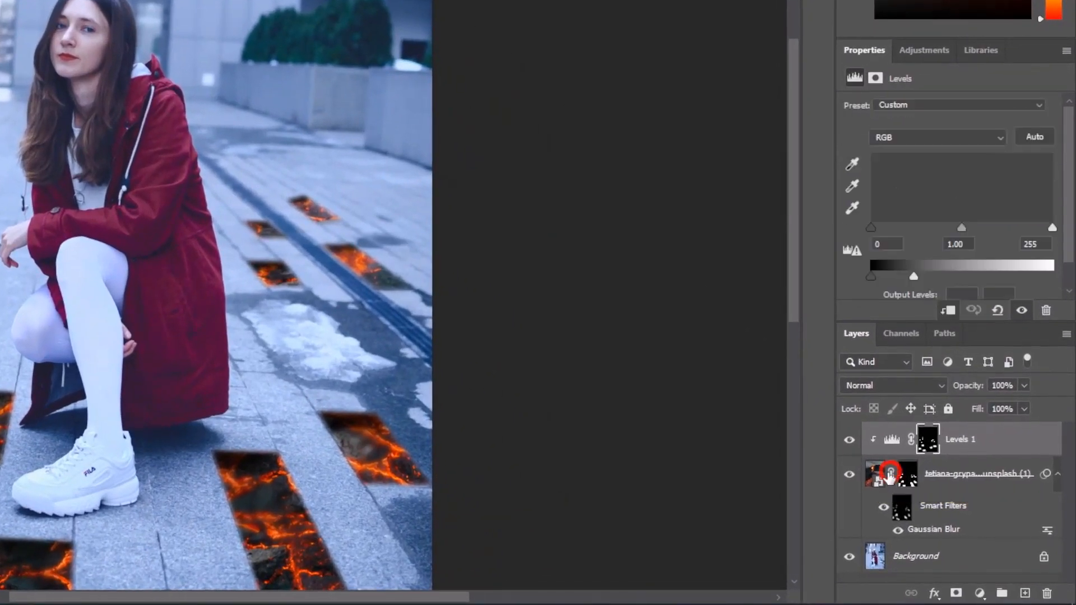
Unlink the lava image from its mask, then enlarge it to about 7311 × 4114 px and reposition it so glowing lava fills more tiles
{"action": "left_click", "coordinate": [875, 474]}
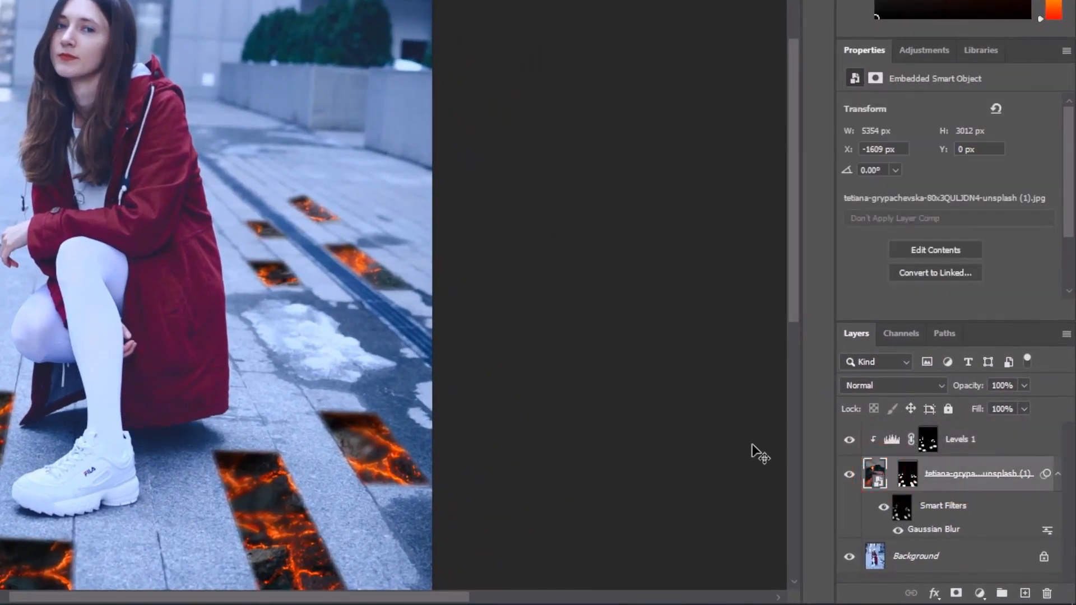
{"action": "key", "text": "ctrl+t"}
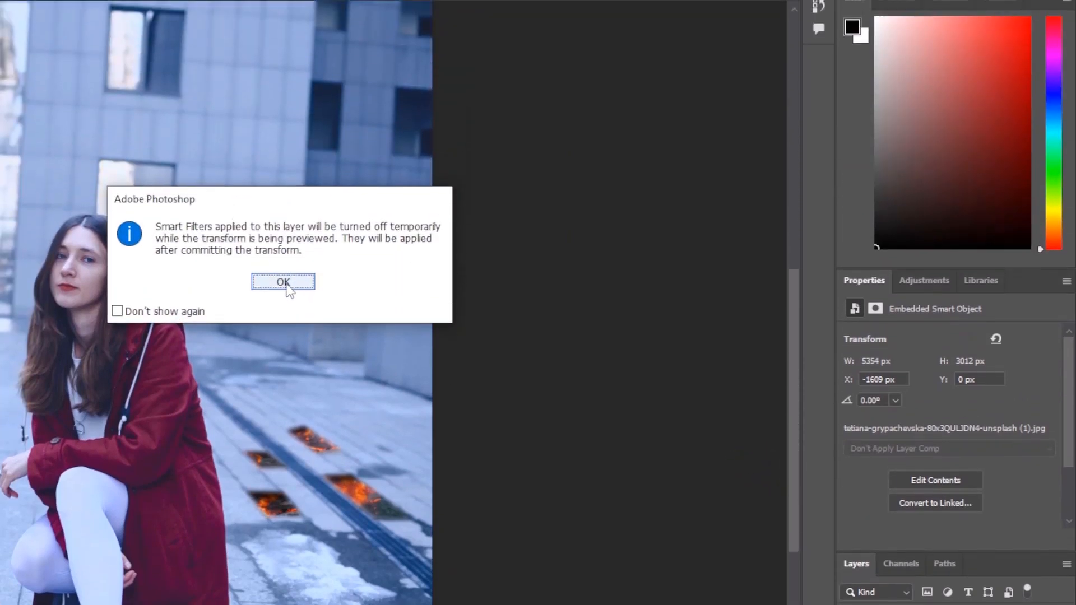
{"action": "left_click", "coordinate": [283, 52]}
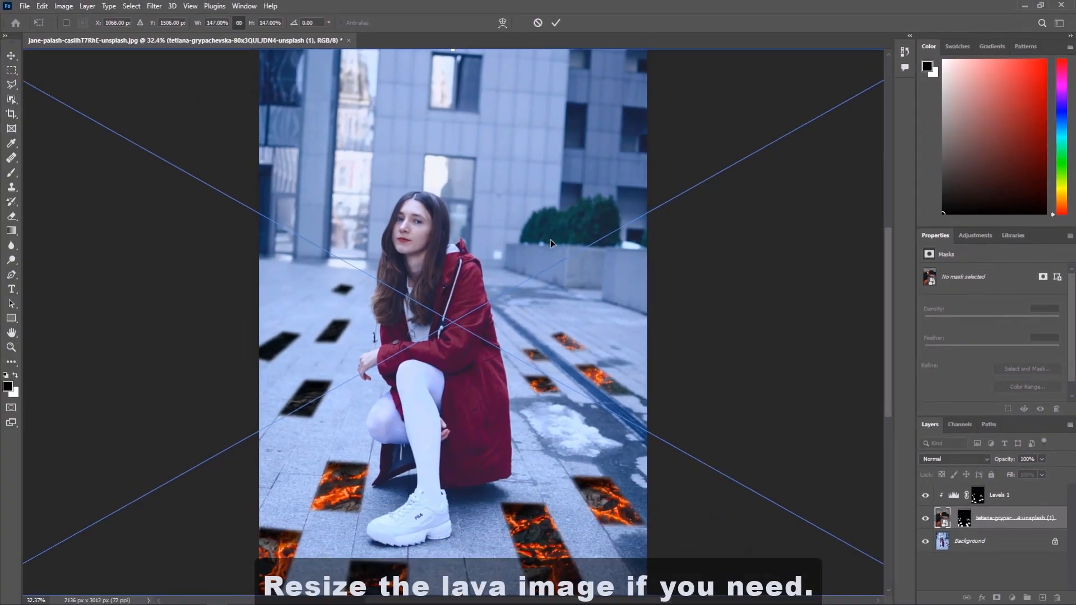
{"action": "scroll", "coordinate": [769, 330], "scroll_direction": "down", "scroll_amount": 1}
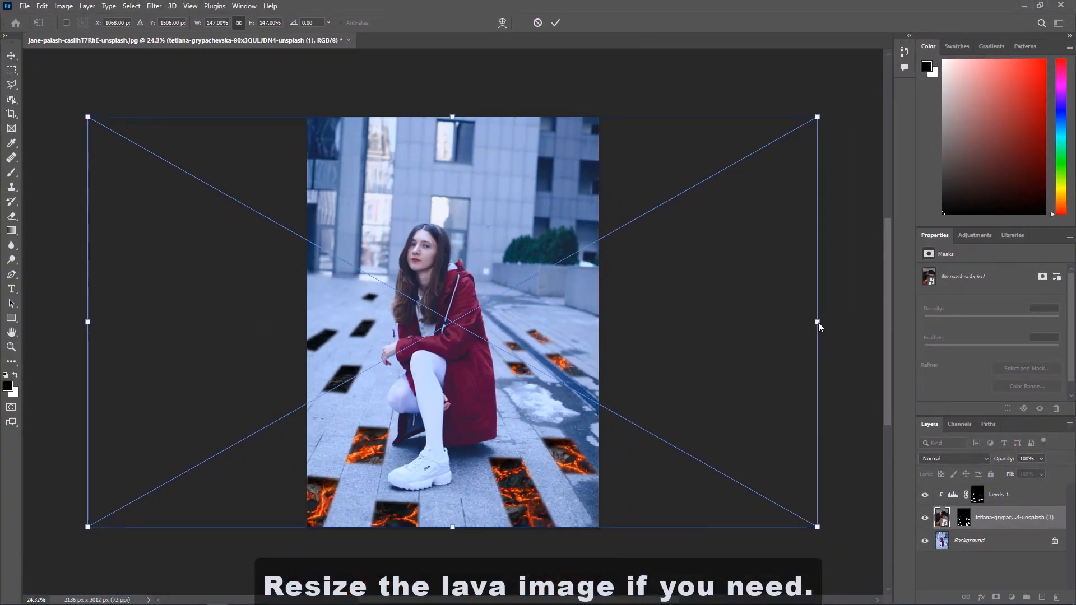
{"action": "left_click_drag", "start_coordinate": [816, 322], "coordinate": [798, 330]}
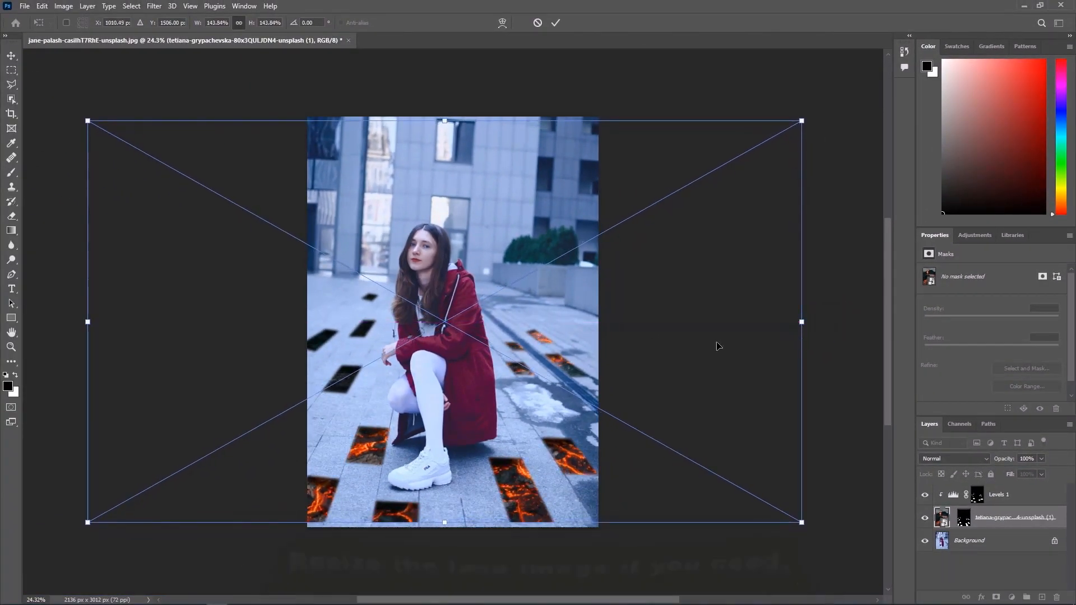
{"action": "left_click_drag", "start_coordinate": [88, 120], "coordinate": [51, 85]}
{"action": "left_click_drag", "start_coordinate": [321, 288], "coordinate": [100, 280]}
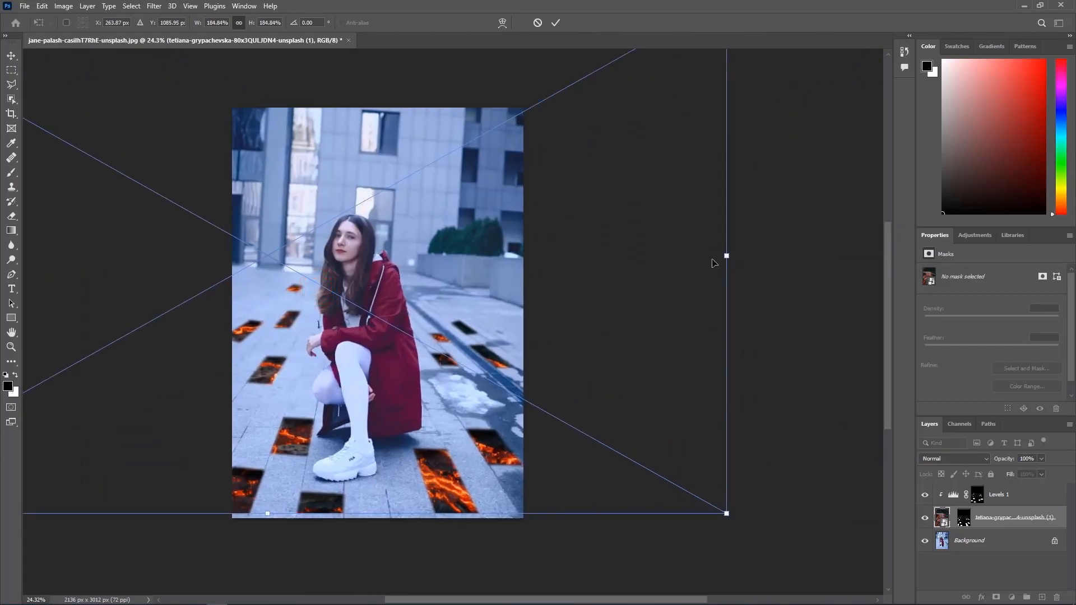
{"action": "left_click_drag", "start_coordinate": [727, 257], "coordinate": [807, 261]}
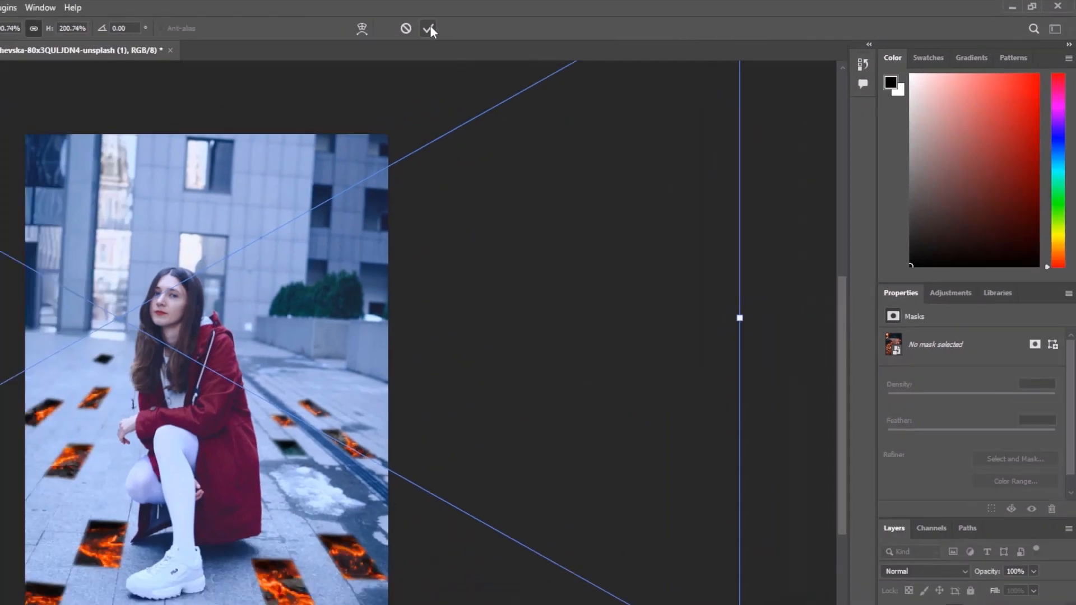
{"action": "left_click", "coordinate": [429, 30]}
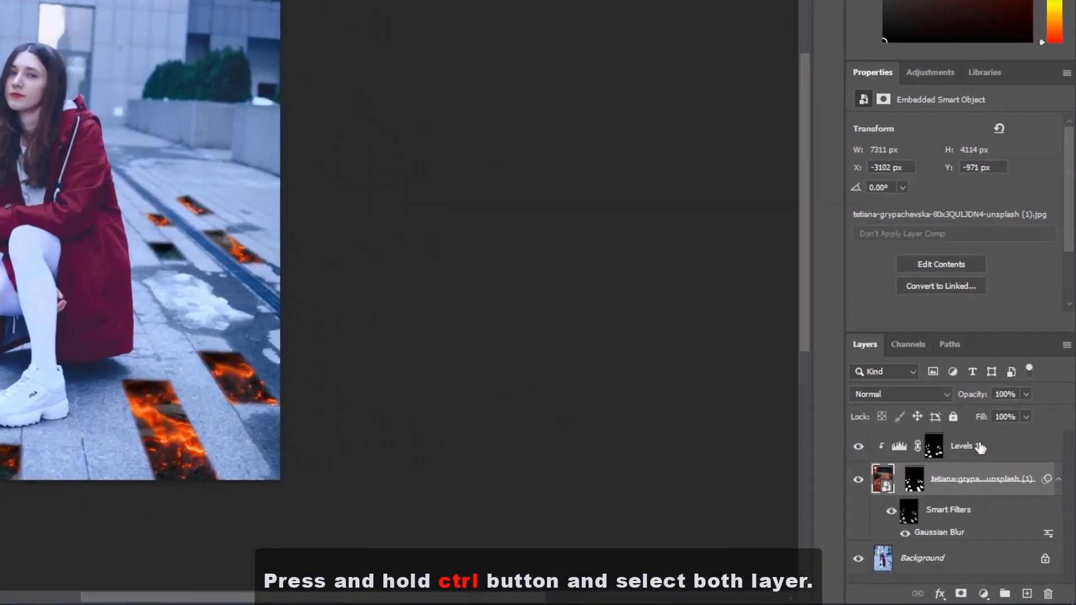
Group the Levels adjustment and the lava layer, and rename the group Brick
{"action": "left_click", "coordinate": [980, 447], "text": "ctrl"}
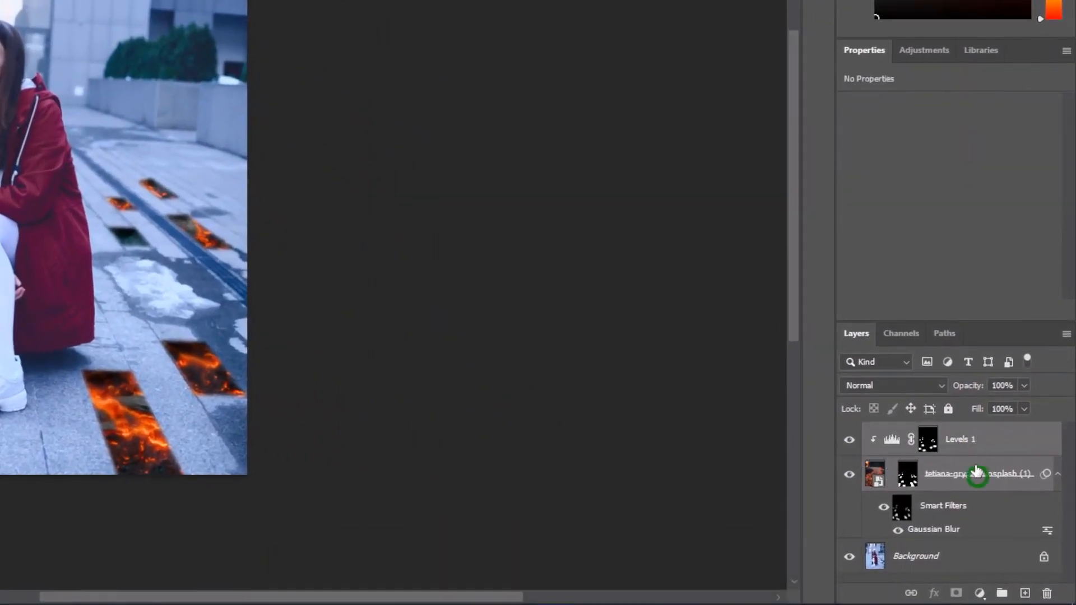
{"action": "key", "text": "ctrl+g"}
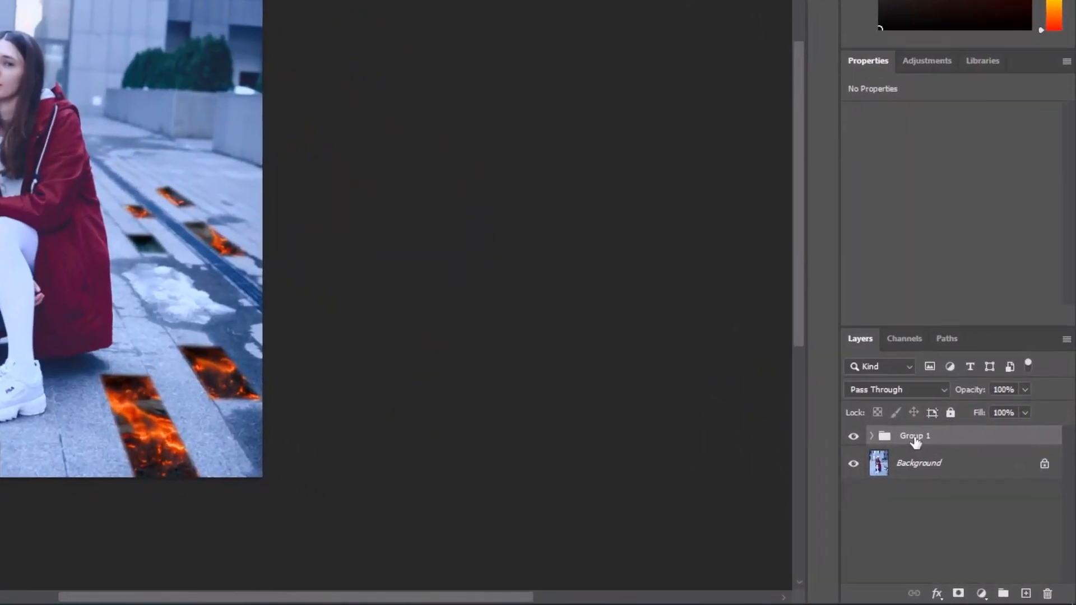
{"action": "double_click", "coordinate": [966, 491]}
{"action": "type", "text": "Brick"}
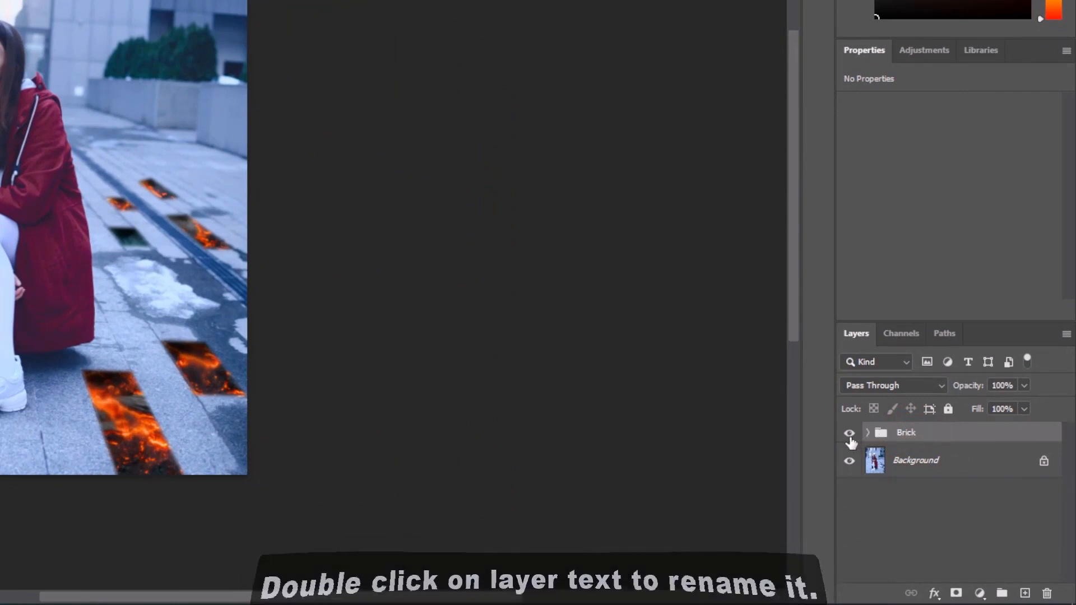
{"action": "left_click", "coordinate": [849, 435]}
{"action": "left_click", "coordinate": [849, 435]}
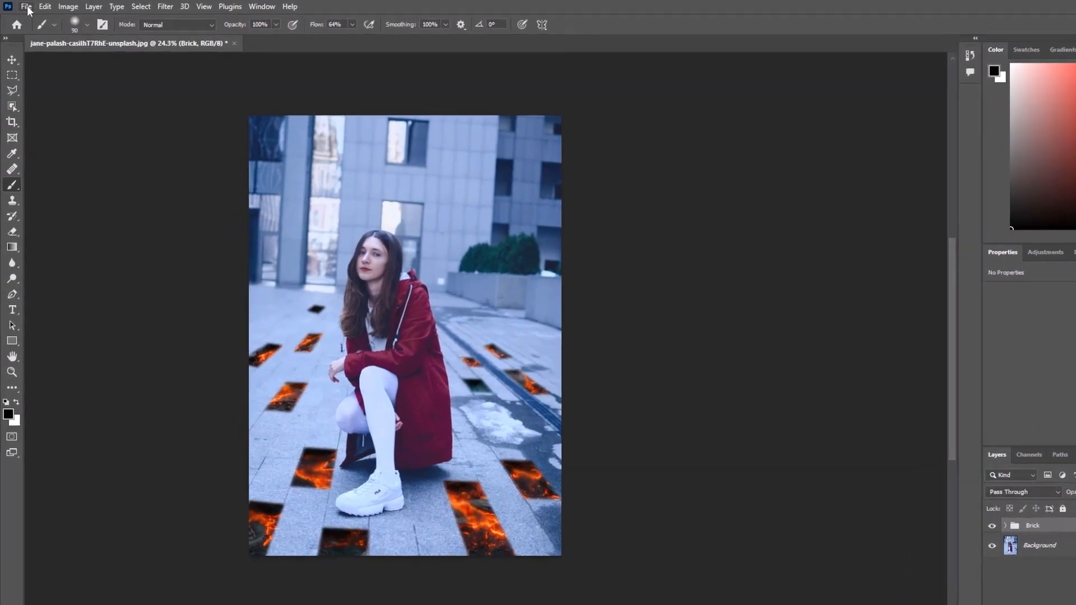
Place the fire image as an embedded object, scale it to about 2692 × 1811 px and position it over the woman's upper body
{"action": "left_click", "coordinate": [25, 7]}
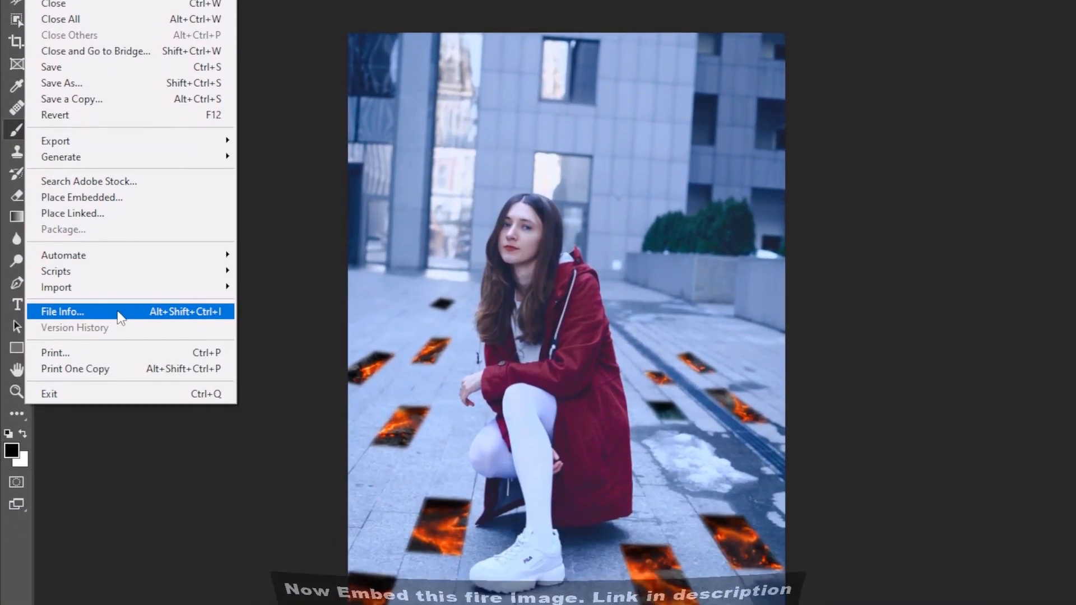
{"action": "left_click", "coordinate": [102, 197]}
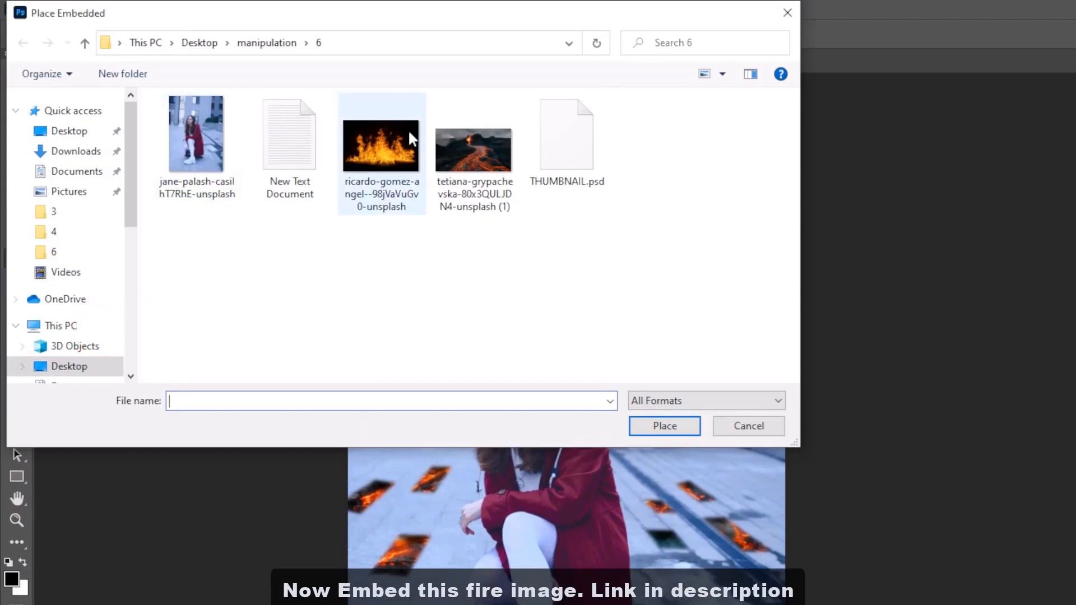
{"action": "double_click", "coordinate": [391, 130]}
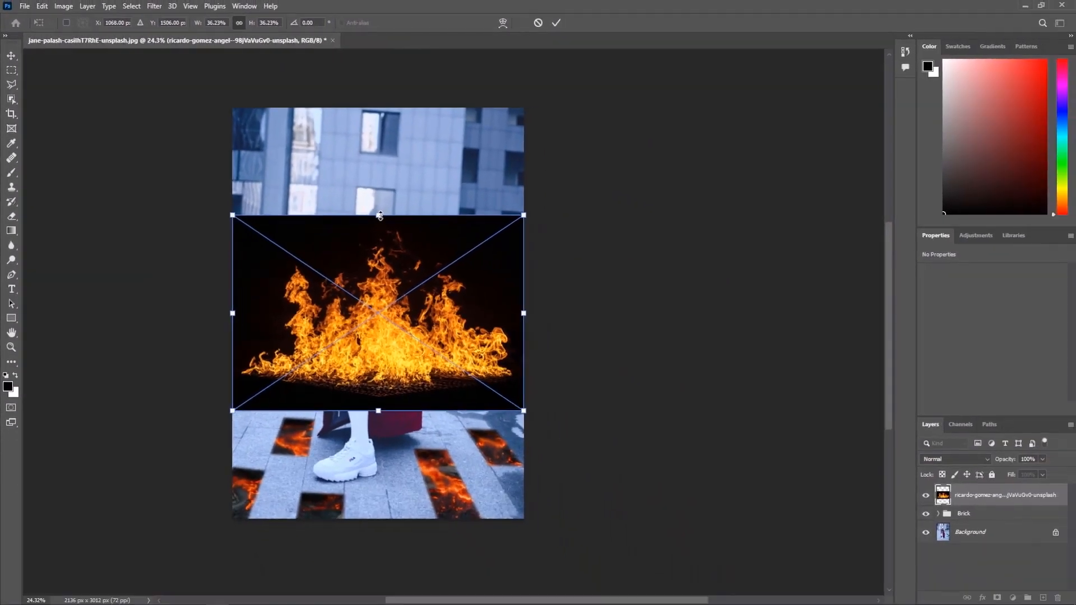
{"action": "left_click_drag", "start_coordinate": [380, 217], "coordinate": [376, 166]}
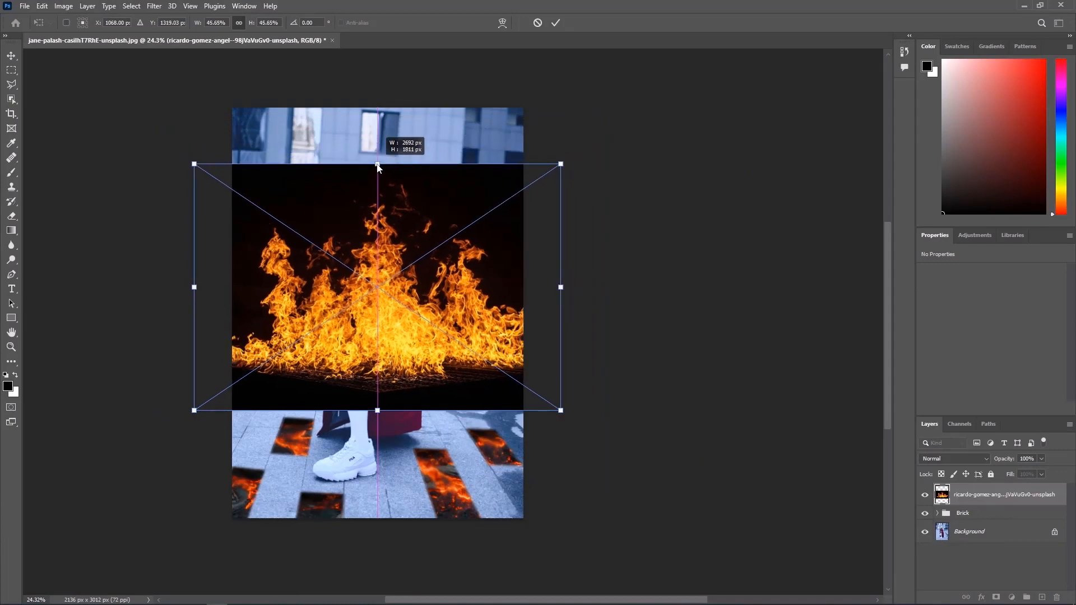
{"action": "left_click_drag", "start_coordinate": [400, 287], "coordinate": [402, 264]}
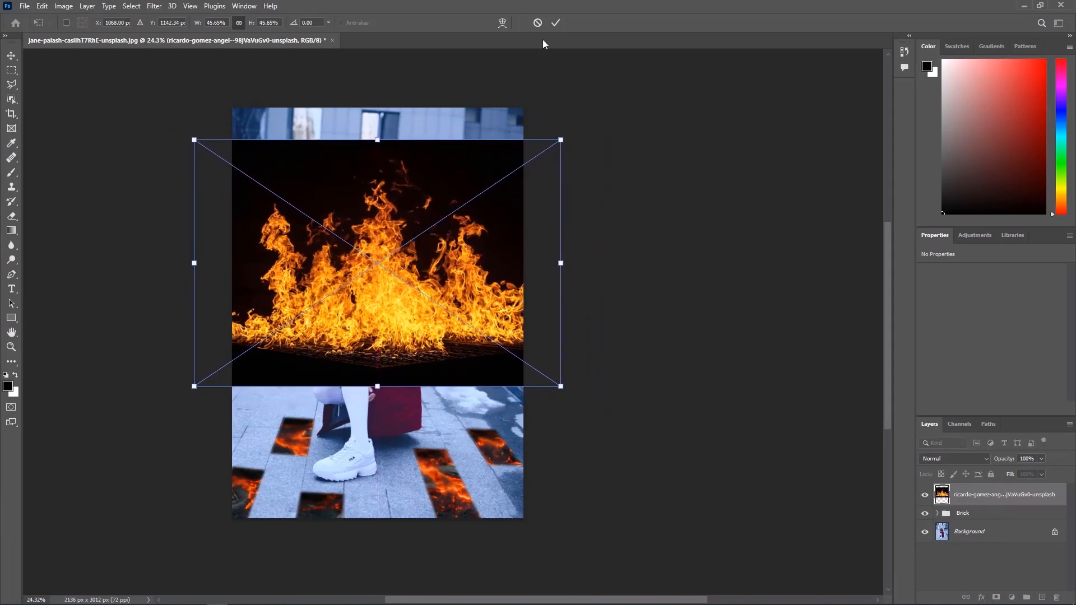
{"action": "left_click", "coordinate": [555, 24]}
Set the fire layer's blend mode to Screen
{"action": "key", "text": "b"}
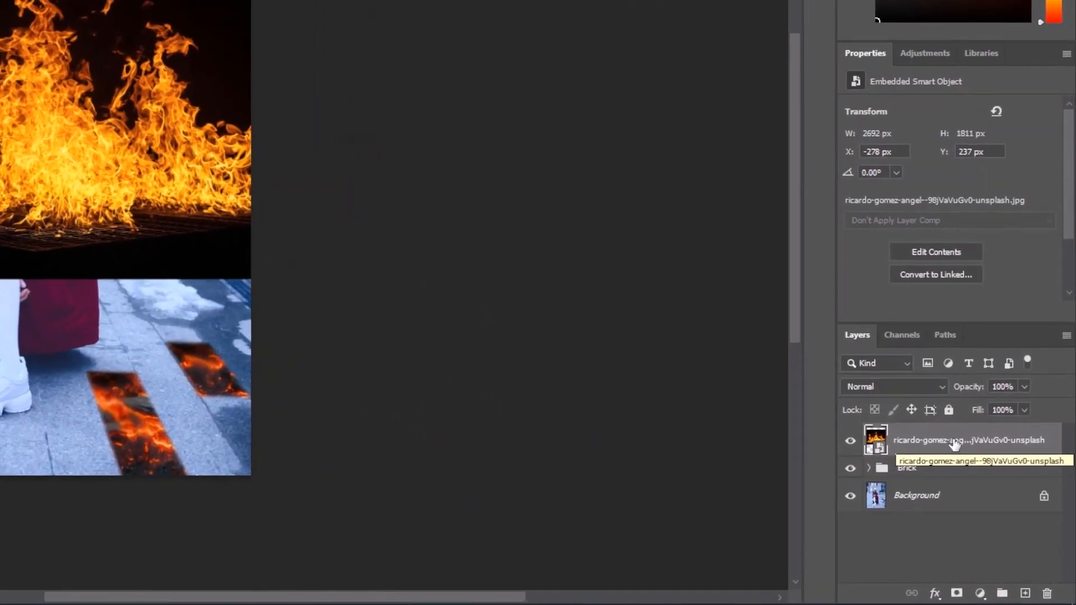
{"action": "left_click", "coordinate": [994, 496]}
{"action": "left_click", "coordinate": [878, 388]}
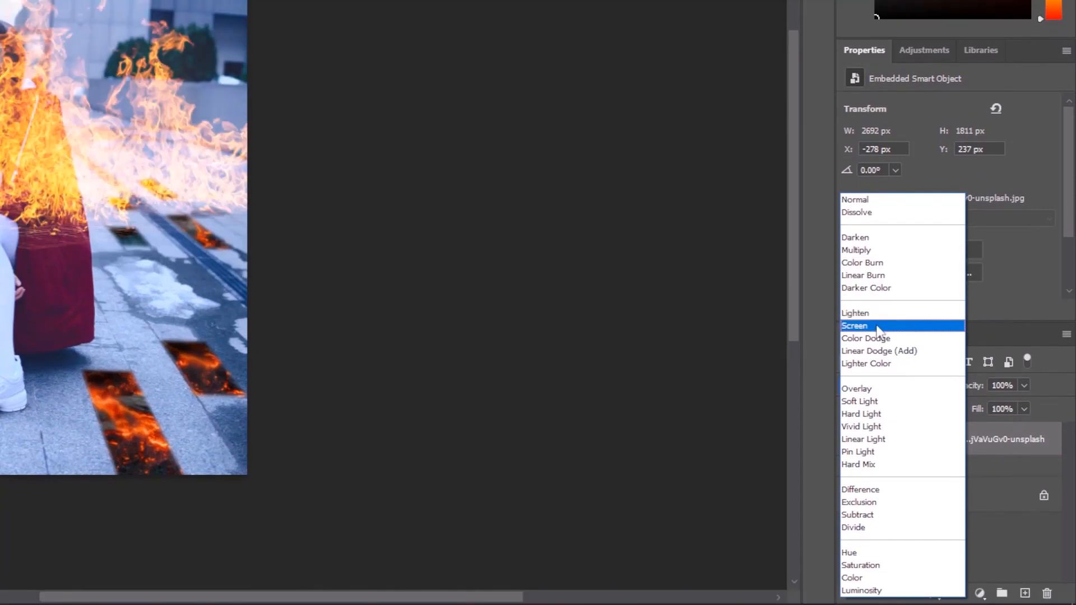
{"action": "left_click", "coordinate": [878, 328]}
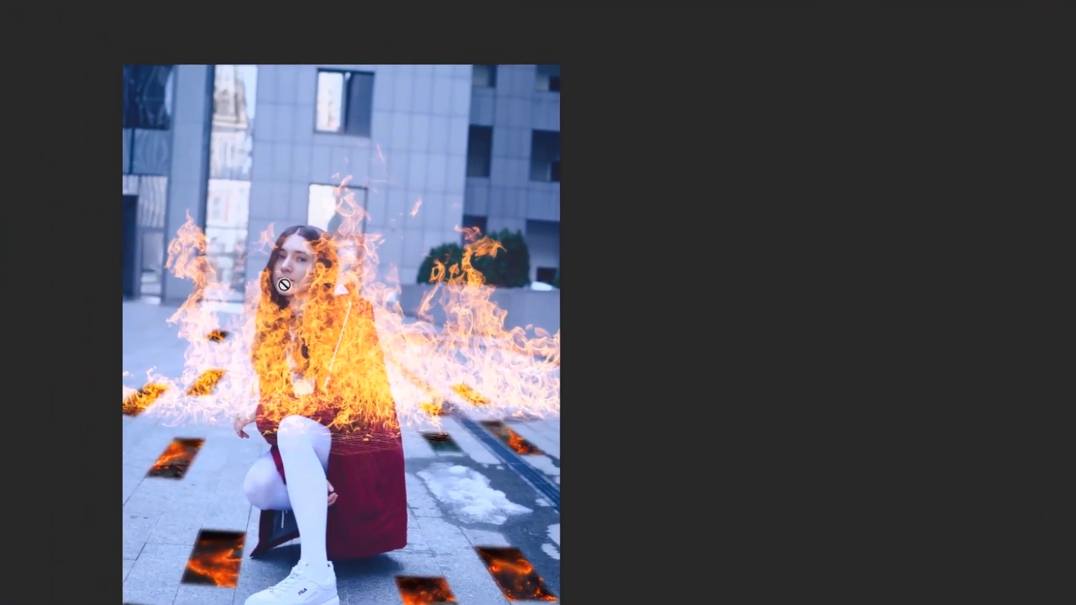
Flip the fire image horizontally, move it up about 333 px and tilt it about 4° clockwise
{"action": "key", "text": "v"}
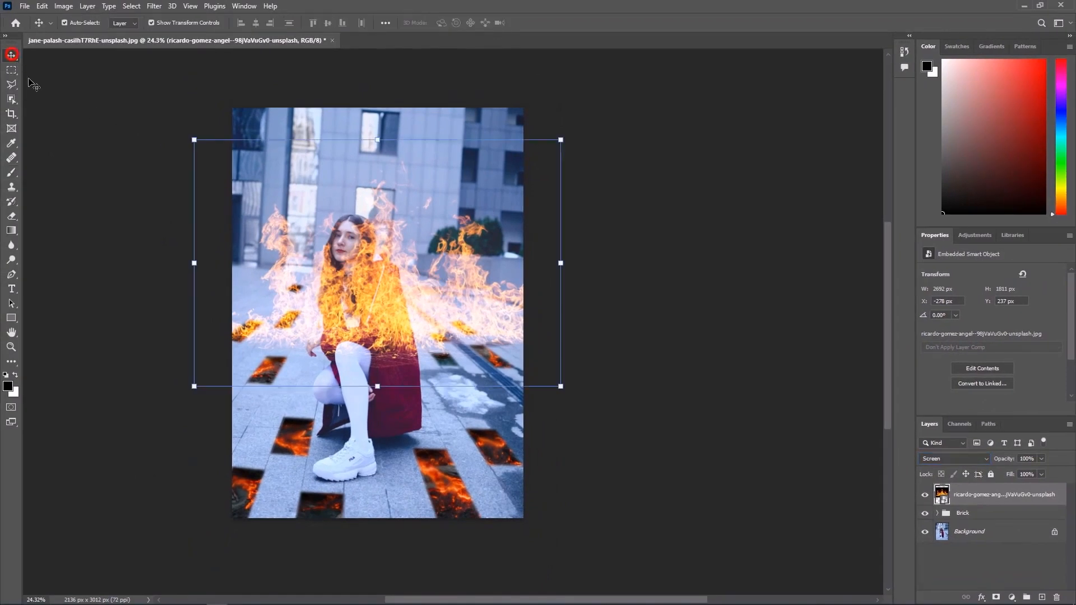
{"action": "key", "text": "ctrl+t"}
{"action": "right_click", "coordinate": [450, 296]}
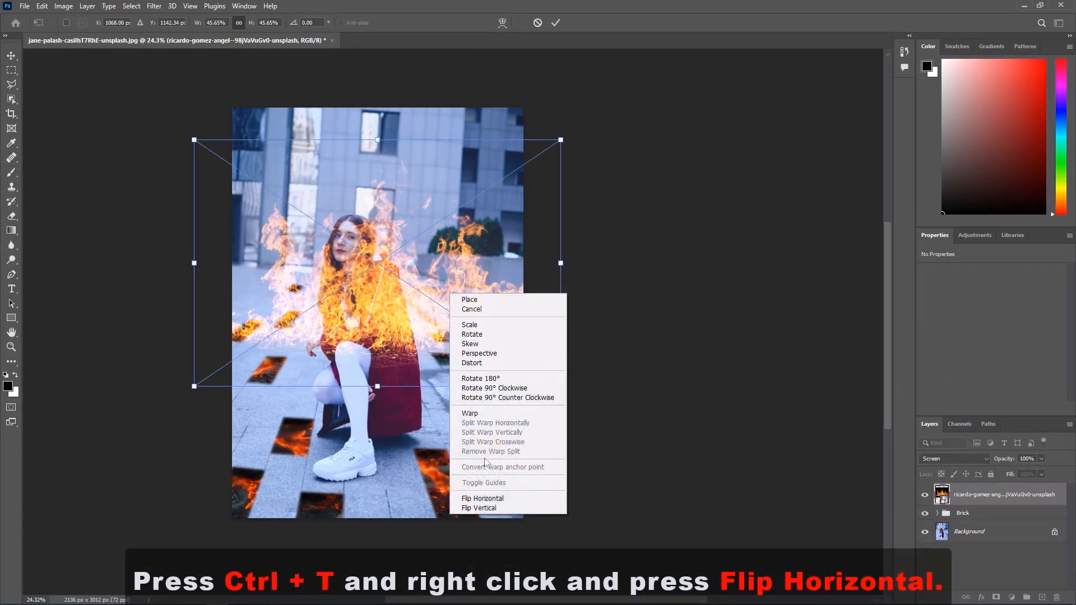
{"action": "left_click", "coordinate": [486, 499]}
{"action": "left_click_drag", "start_coordinate": [385, 307], "coordinate": [387, 258]}
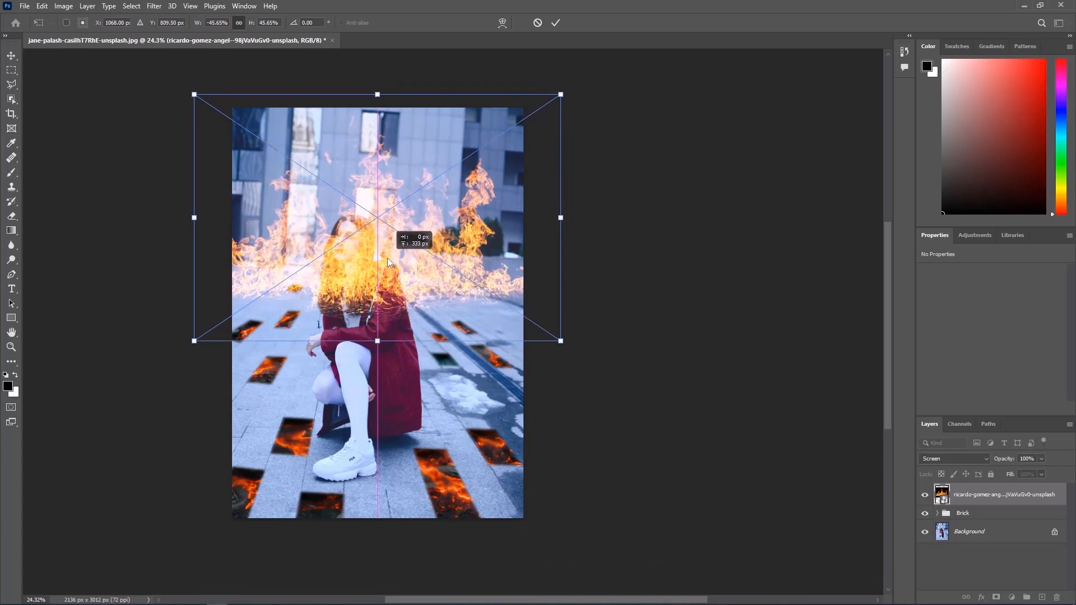
{"action": "left_click_drag", "start_coordinate": [570, 344], "coordinate": [508, 318]}
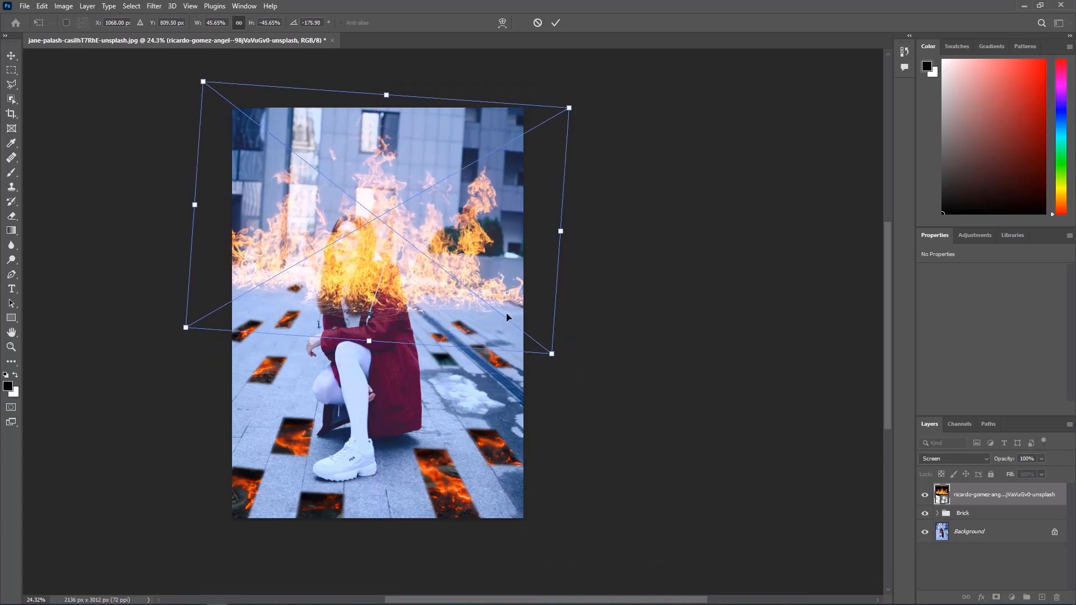
{"action": "left_click_drag", "start_coordinate": [407, 279], "coordinate": [414, 283]}
{"action": "left_click", "coordinate": [556, 22]}
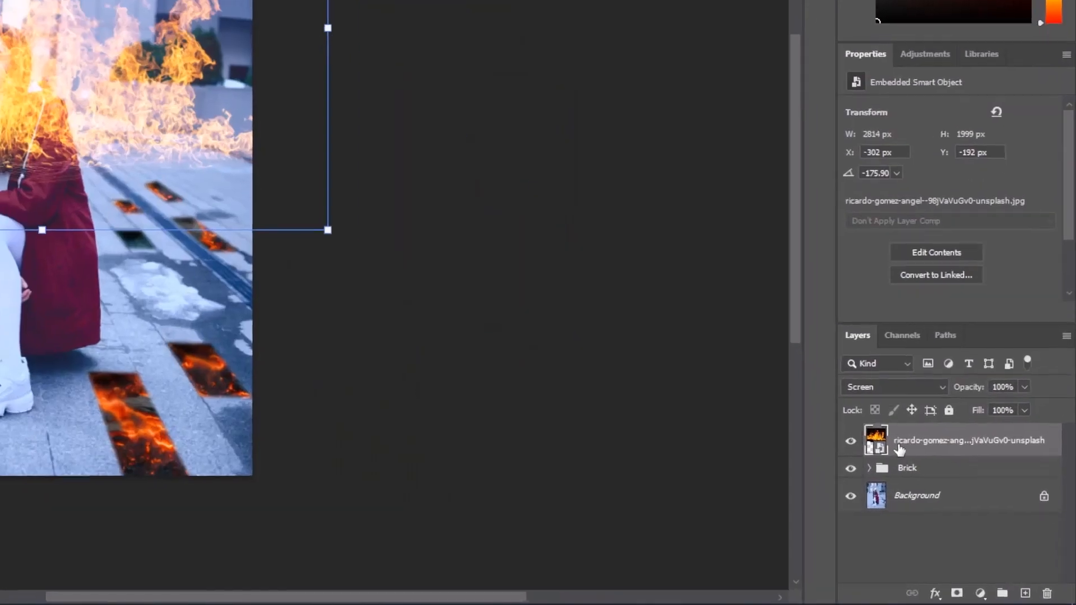
Hide the fire layer and the Brick group, and select the woman on the Background layer with the Object Selection tool
{"action": "left_click", "coordinate": [924, 495]}
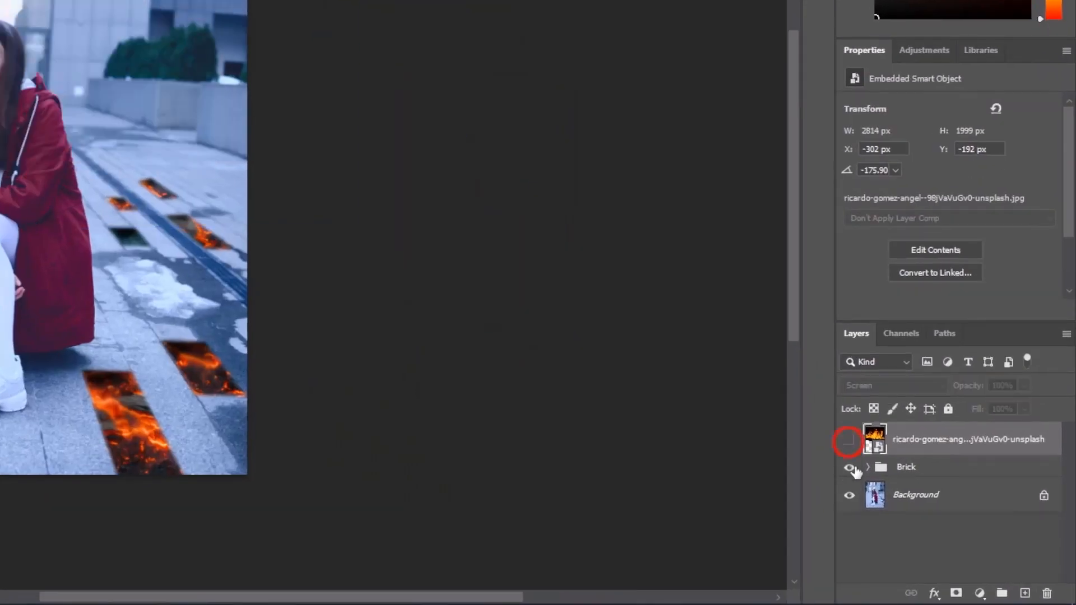
{"action": "left_click", "coordinate": [925, 513]}
{"action": "left_click", "coordinate": [972, 534]}
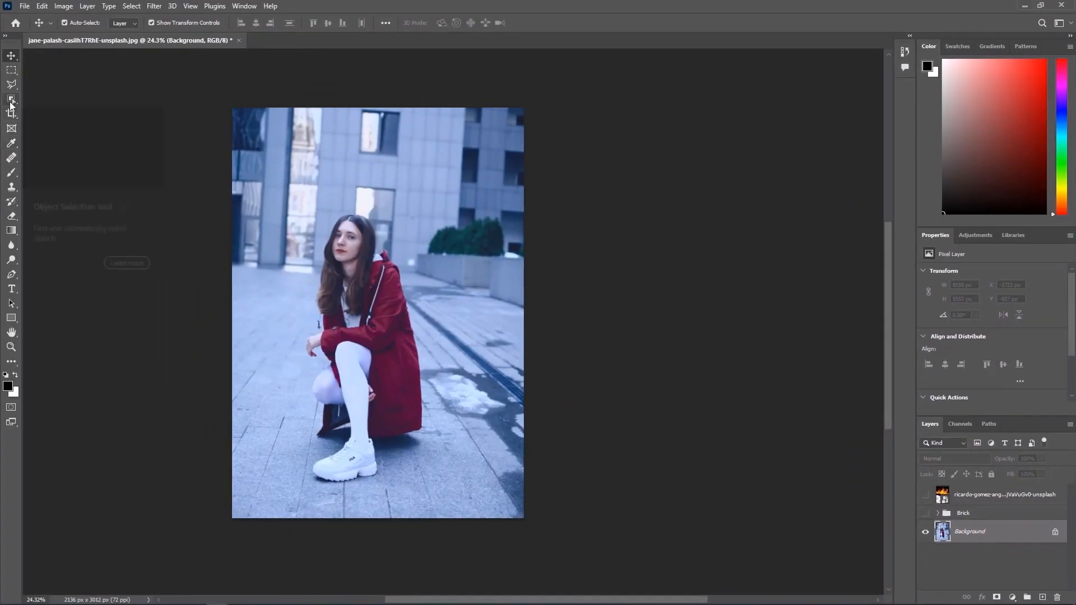
{"action": "left_click", "coordinate": [11, 99]}
{"action": "left_click", "coordinate": [751, 35]}
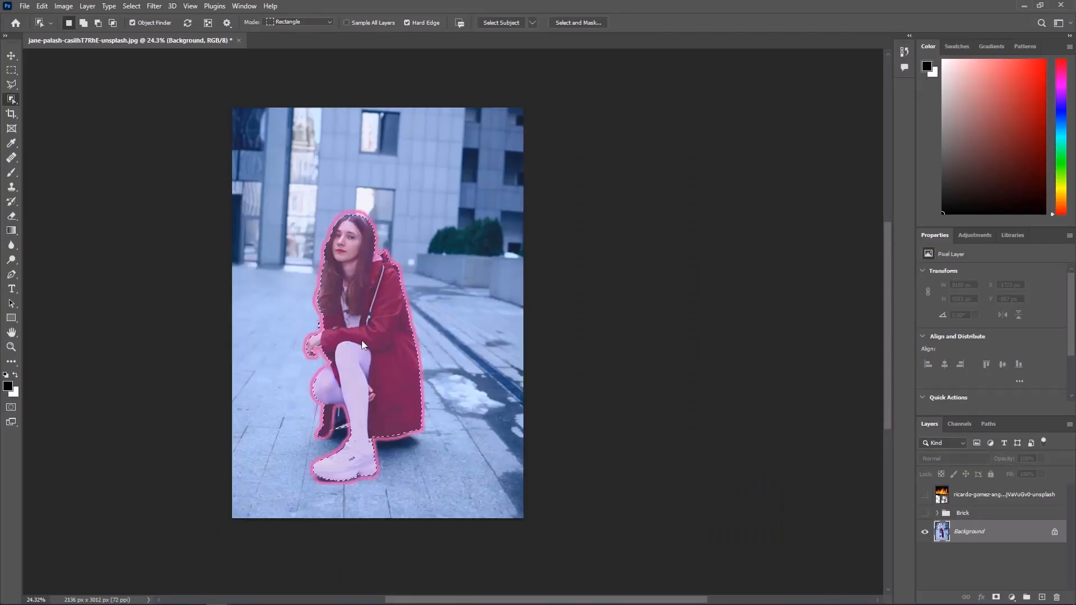
Refine the woman's selection with the Quick Selection tool, subtracting the pavement beneath the coat hem and keeping the coat's lining and corner
{"action": "scroll", "coordinate": [515, 507], "scroll_direction": "up", "scroll_amount": 8}
{"action": "scroll", "coordinate": [344, 338], "scroll_direction": "up", "scroll_amount": 2}
{"action": "right_click", "coordinate": [11, 100]}
{"action": "left_click", "coordinate": [39, 116]}
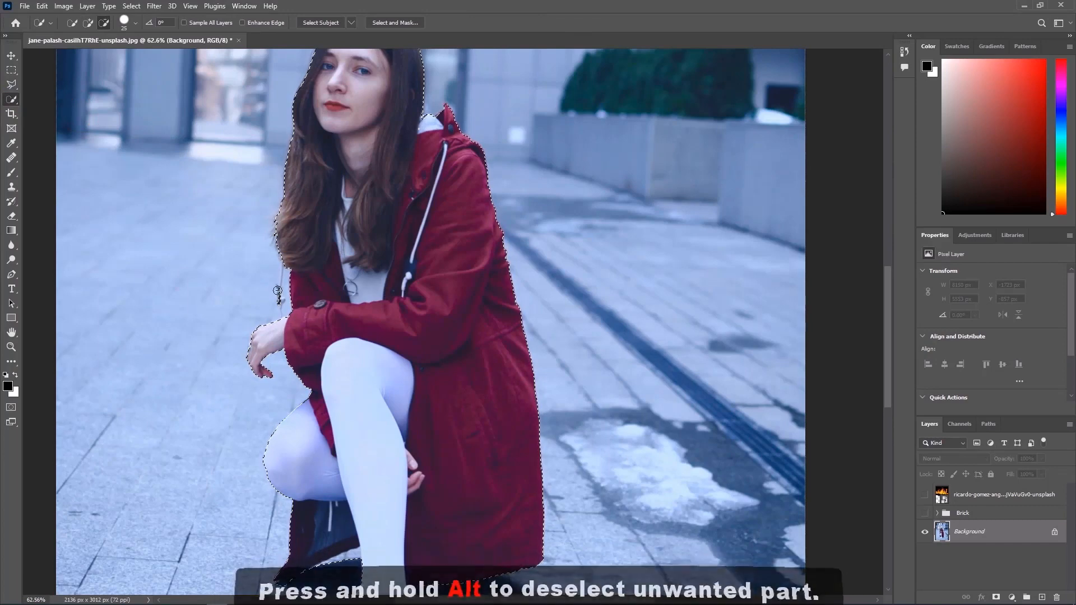
{"action": "key", "text": "alt"}
{"action": "scroll", "coordinate": [303, 304], "scroll_direction": "down", "scroll_amount": 2}
{"action": "scroll", "coordinate": [337, 460], "scroll_direction": "up", "scroll_amount": 5}
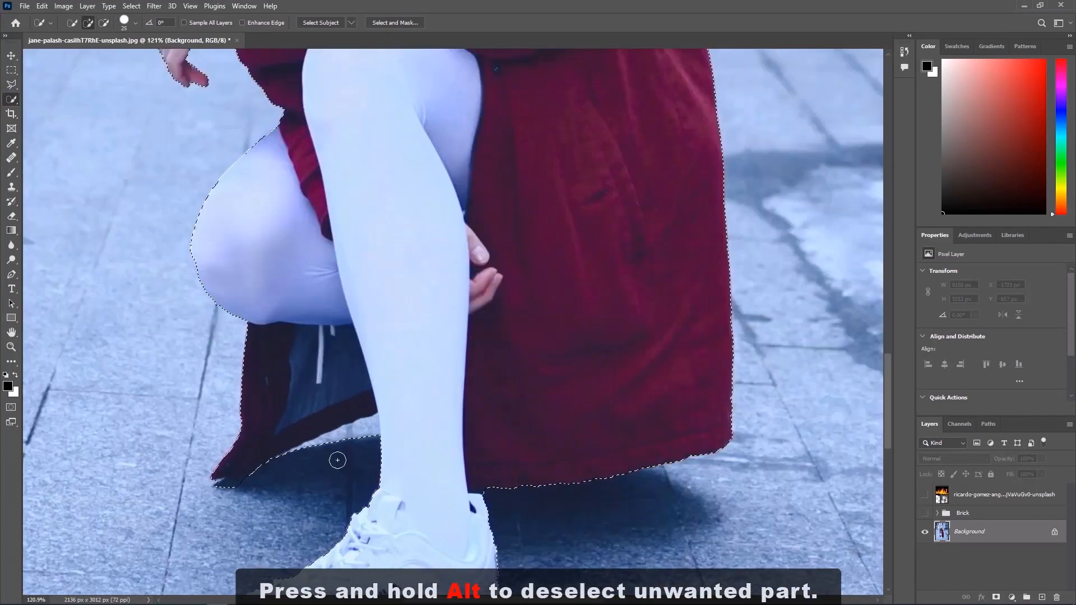
{"action": "left_click", "coordinate": [340, 443], "text": "alt"}
{"action": "left_click_drag", "start_coordinate": [330, 370], "coordinate": [279, 372]}
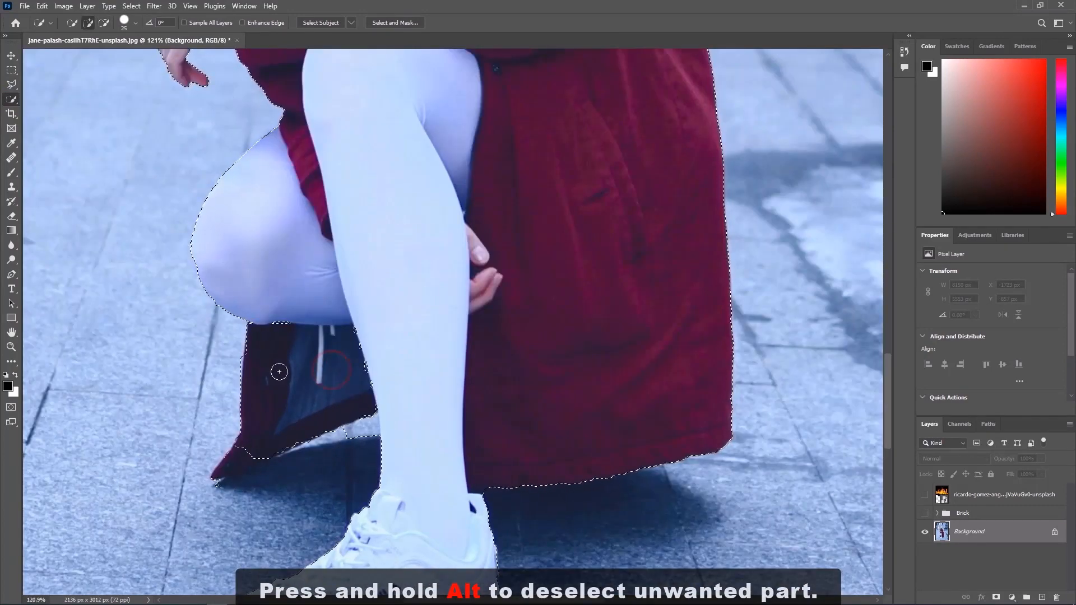
{"action": "left_click_drag", "start_coordinate": [249, 454], "coordinate": [228, 456]}
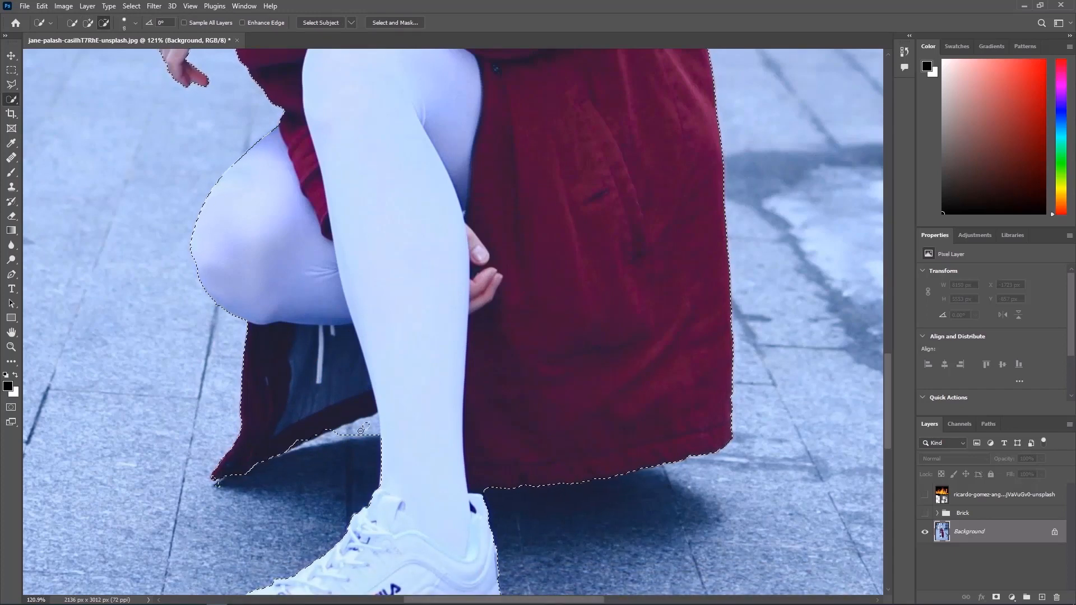
{"action": "scroll", "coordinate": [435, 284], "scroll_direction": "down", "scroll_amount": 3}
{"action": "scroll", "coordinate": [436, 285], "scroll_direction": "down", "scroll_amount": 1}
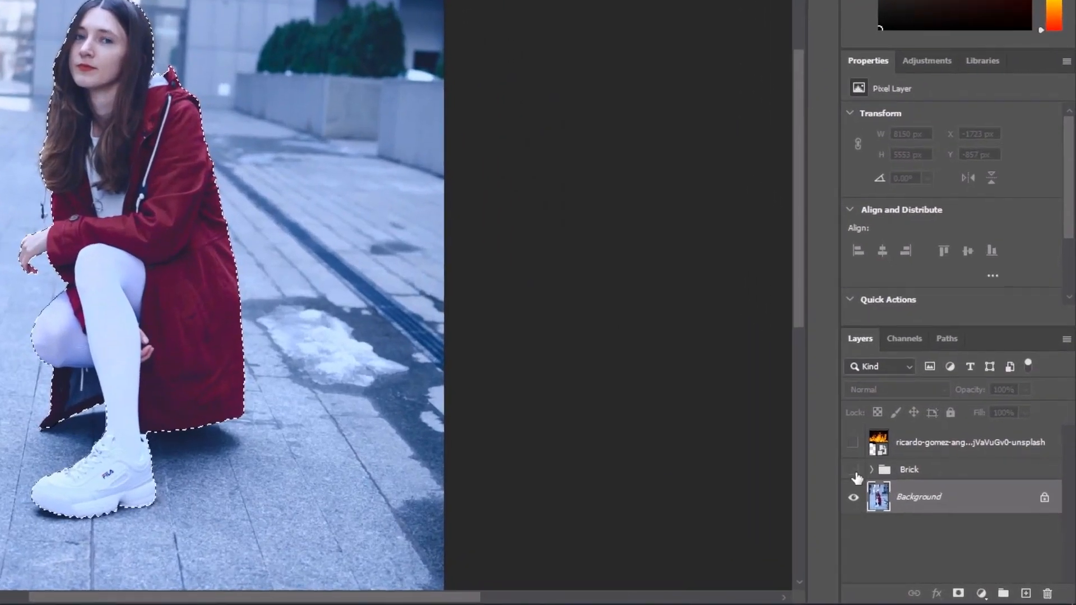
Show the Brick group and the fire layer, and mask the fire with the inverted selection to keep it behind the woman
{"action": "left_click", "coordinate": [925, 512]}
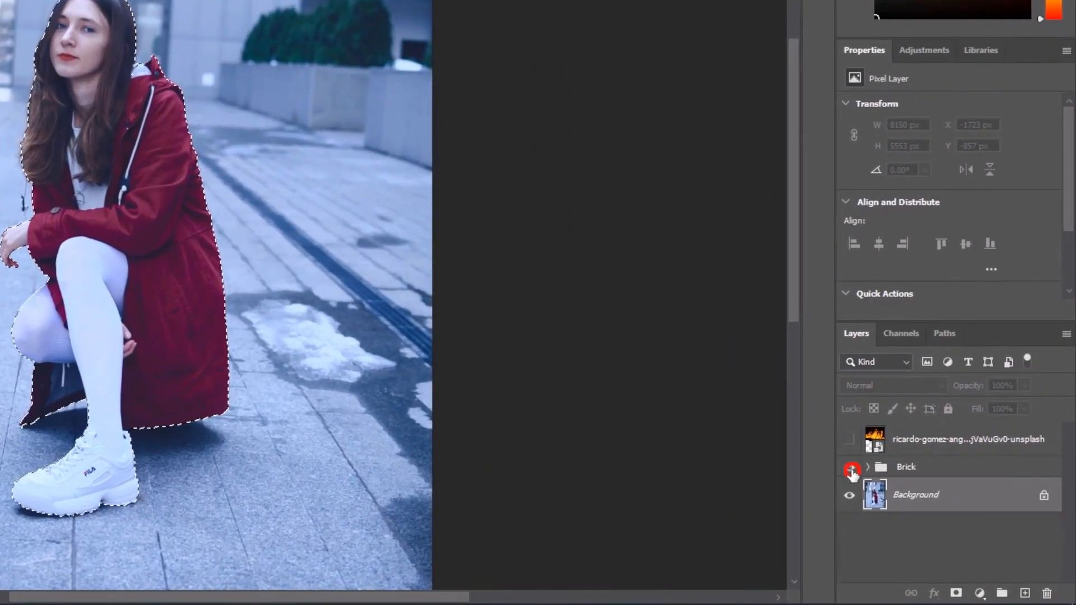
{"action": "left_click_drag", "start_coordinate": [373, 259], "coordinate": [647, 276]}
{"action": "left_click", "coordinate": [849, 440]}
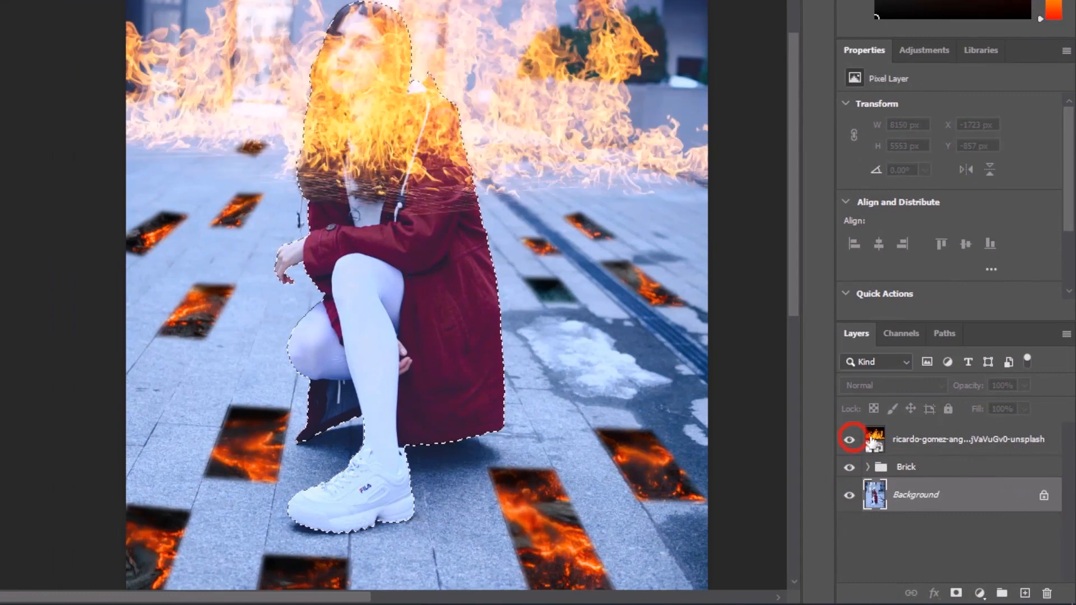
{"action": "left_click", "coordinate": [923, 443]}
{"action": "left_click", "coordinate": [956, 593]}
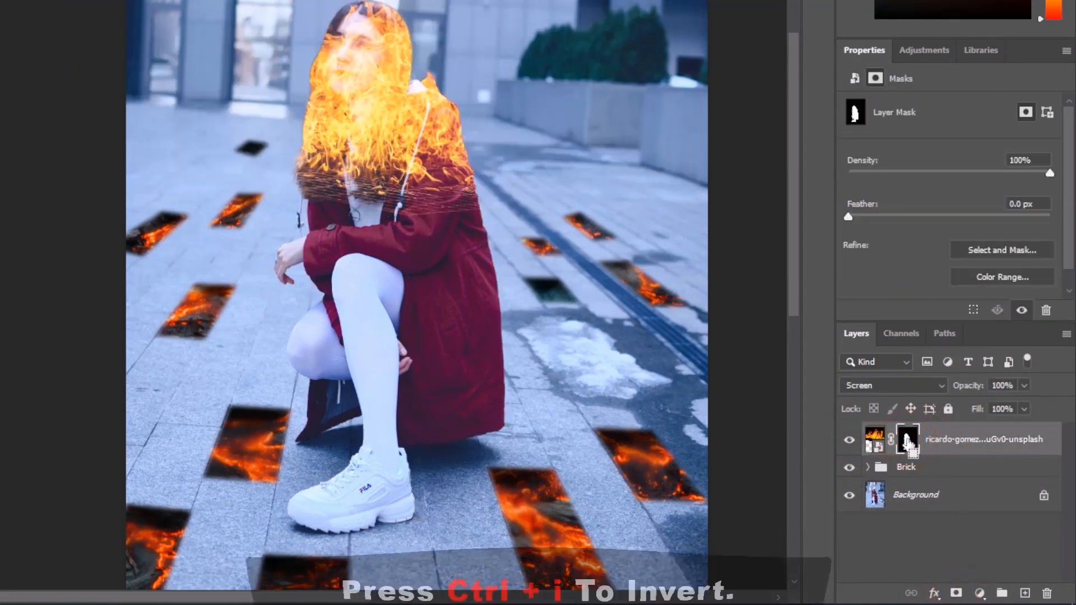
{"action": "key", "text": "ctrl+i"}
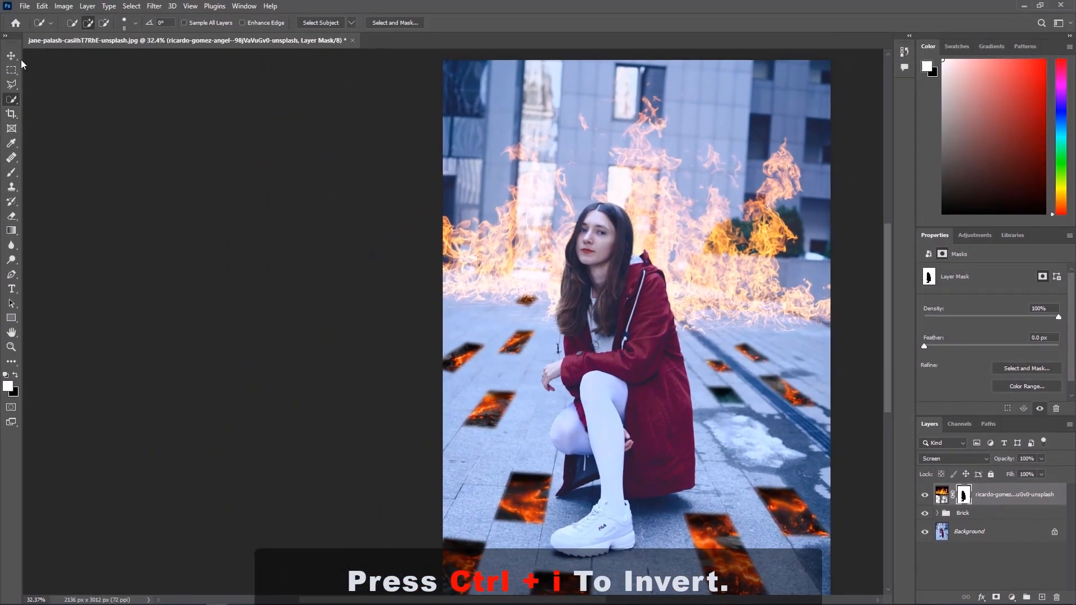
Paint black on the fire layer's mask with the Brush at 100% flow to hide stray flames on the pavement left of the woman
{"action": "left_click", "coordinate": [13, 59]}
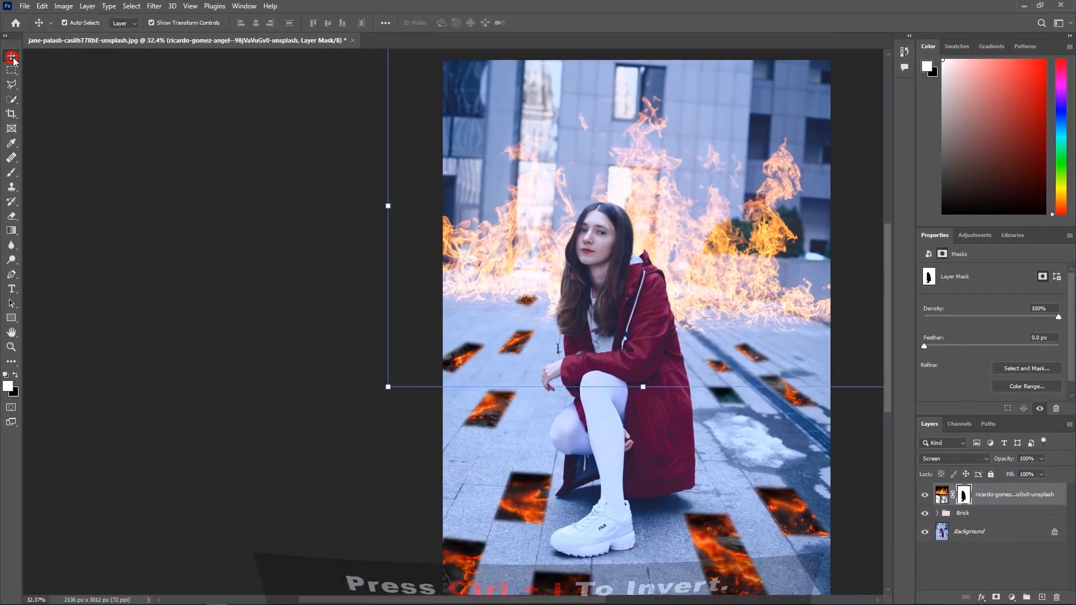
{"action": "left_click", "coordinate": [256, 352]}
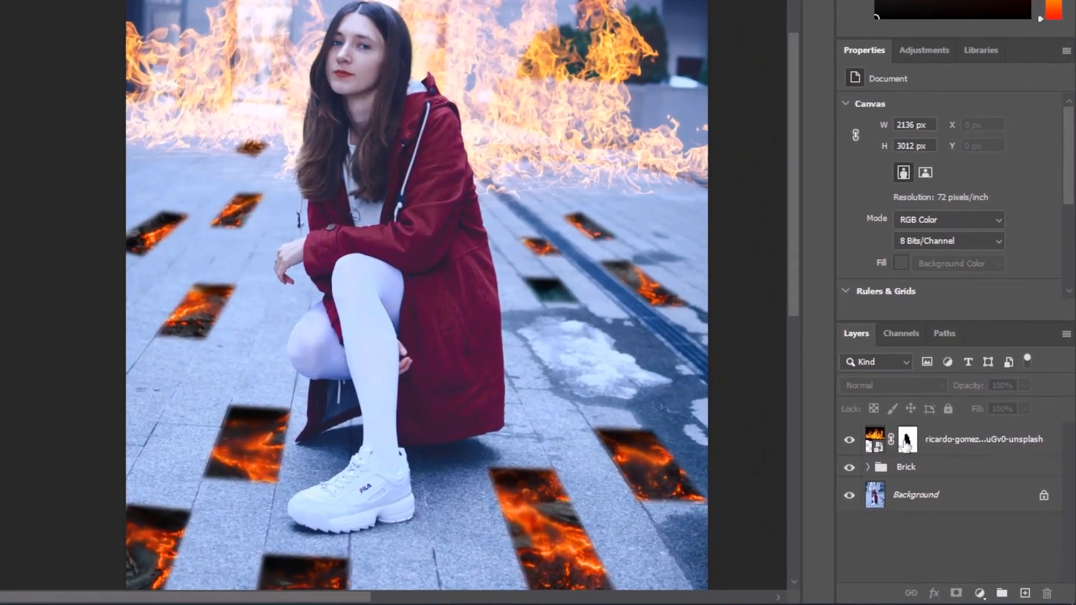
{"action": "left_click", "coordinate": [906, 440]}
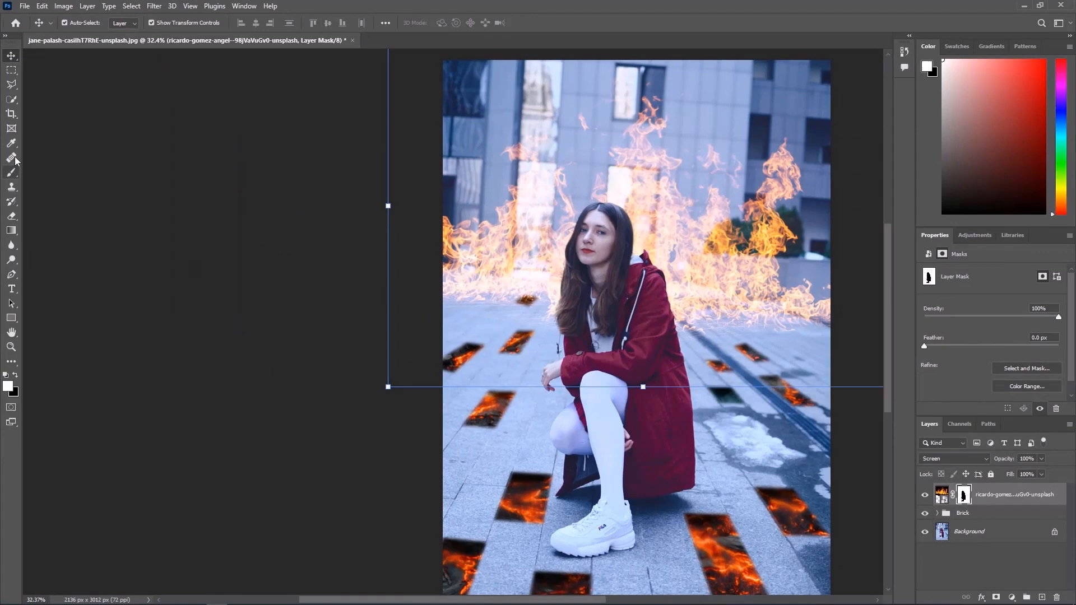
{"action": "left_click", "coordinate": [12, 172]}
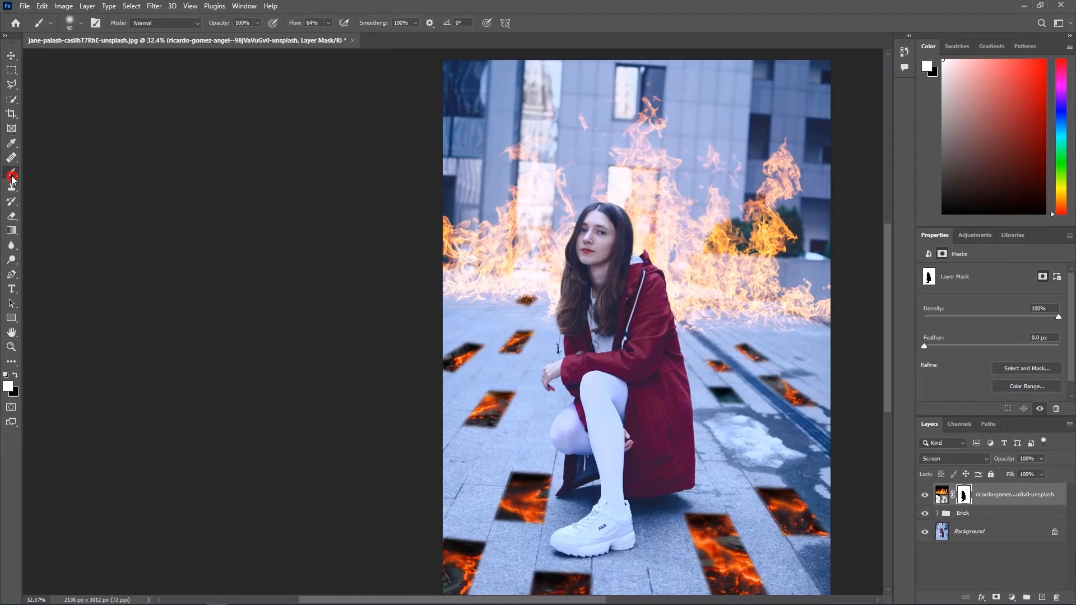
{"action": "left_click", "coordinate": [7, 388]}
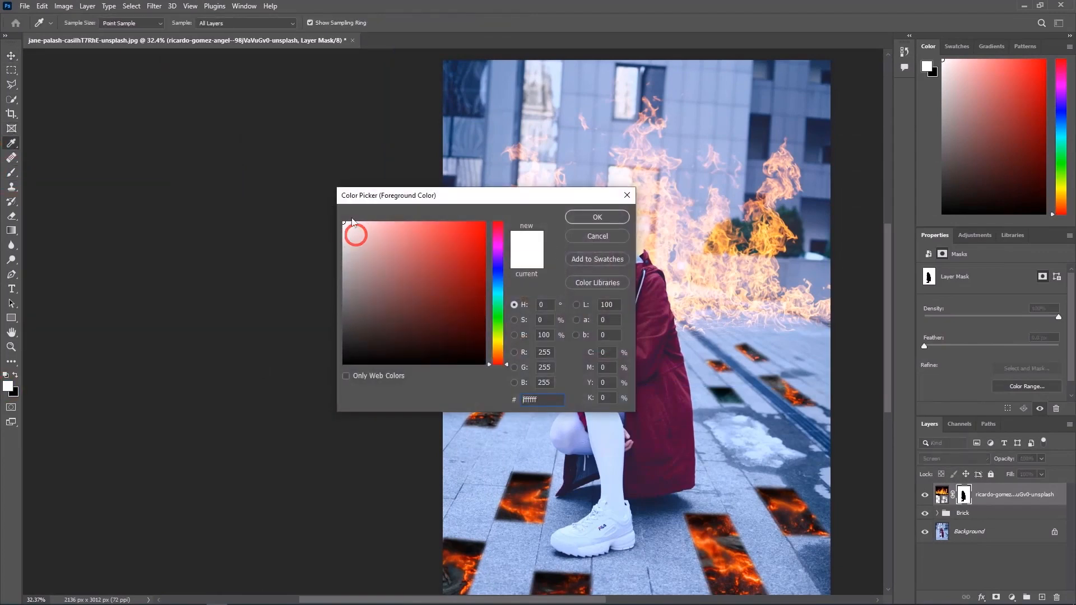
{"action": "left_click", "coordinate": [583, 218]}
{"action": "scroll", "coordinate": [536, 348], "scroll_direction": "up", "scroll_amount": 9}
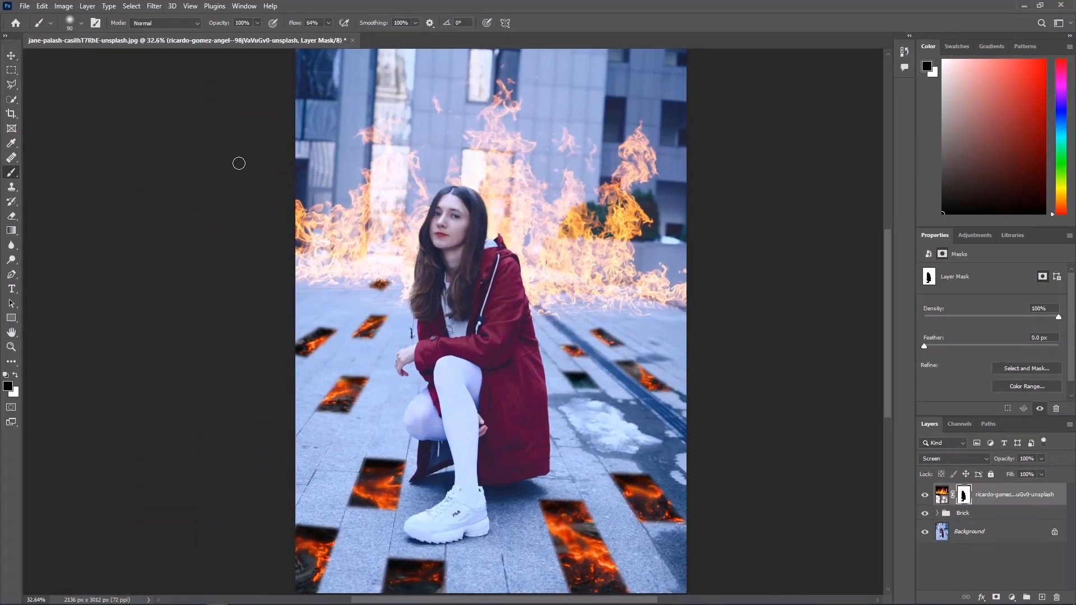
{"action": "scroll", "coordinate": [357, 323], "scroll_direction": "up", "scroll_amount": 14}
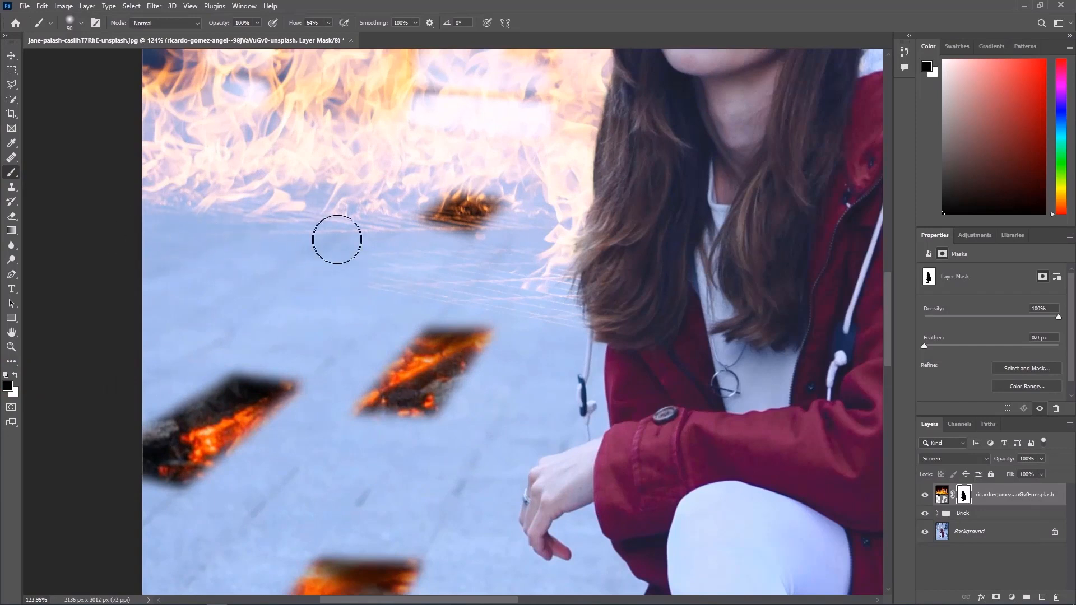
{"action": "left_click_drag", "start_coordinate": [510, 215], "coordinate": [454, 215]}
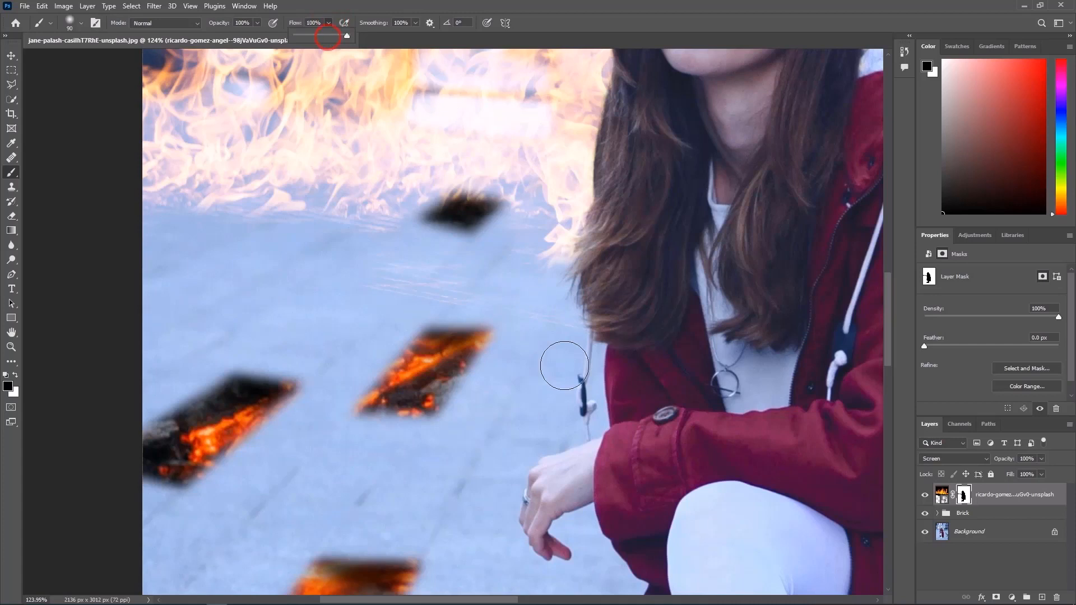
{"action": "mouse_move", "coordinate": [406, 236]}
{"action": "left_mouse_down"}
{"action": "mouse_move", "coordinate": [163, 223]}
{"action": "mouse_move", "coordinate": [368, 226]}
{"action": "left_mouse_up"}
{"action": "mouse_move", "coordinate": [547, 318]}
{"action": "left_mouse_down"}
{"action": "mouse_move", "coordinate": [553, 247]}
{"action": "mouse_move", "coordinate": [499, 231]}
{"action": "left_mouse_up"}
Paint the fire layer's mask black along the lower flame edge on the pavement right of the woman
{"action": "scroll", "coordinate": [419, 292], "scroll_direction": "down", "scroll_amount": 8}
{"action": "mouse_move", "coordinate": [680, 314]}
{"action": "left_mouse_down"}
{"action": "mouse_move", "coordinate": [313, 395]}
{"action": "mouse_move", "coordinate": [313, 431]}
{"action": "left_mouse_up"}
{"action": "scroll", "coordinate": [409, 398], "scroll_direction": "up", "scroll_amount": 7}
{"action": "mouse_move", "coordinate": [293, 388]}
{"action": "left_mouse_down"}
{"action": "mouse_move", "coordinate": [383, 384]}
{"action": "mouse_move", "coordinate": [297, 356]}
{"action": "mouse_move", "coordinate": [501, 357]}
{"action": "left_mouse_up"}
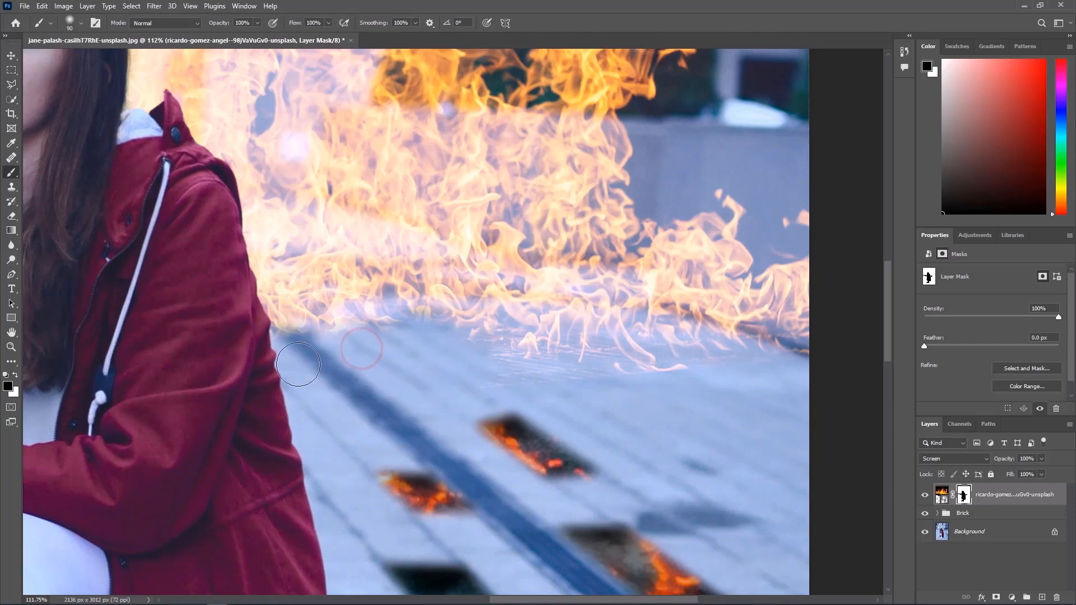
{"action": "left_click_drag", "start_coordinate": [579, 366], "coordinate": [861, 356]}
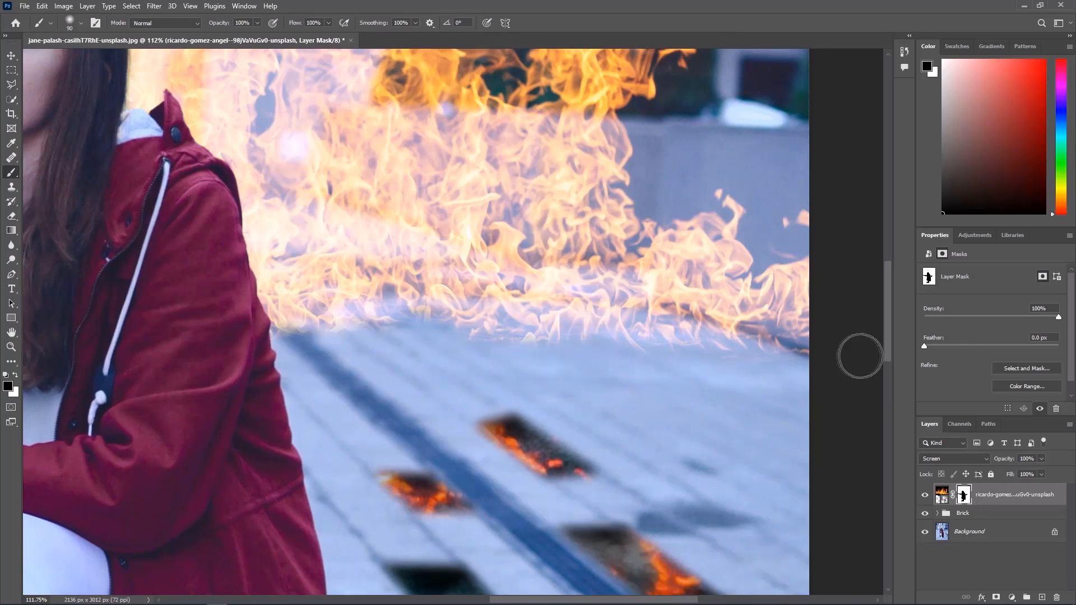
{"action": "scroll", "coordinate": [545, 377], "scroll_direction": "right", "scroll_amount": 6}
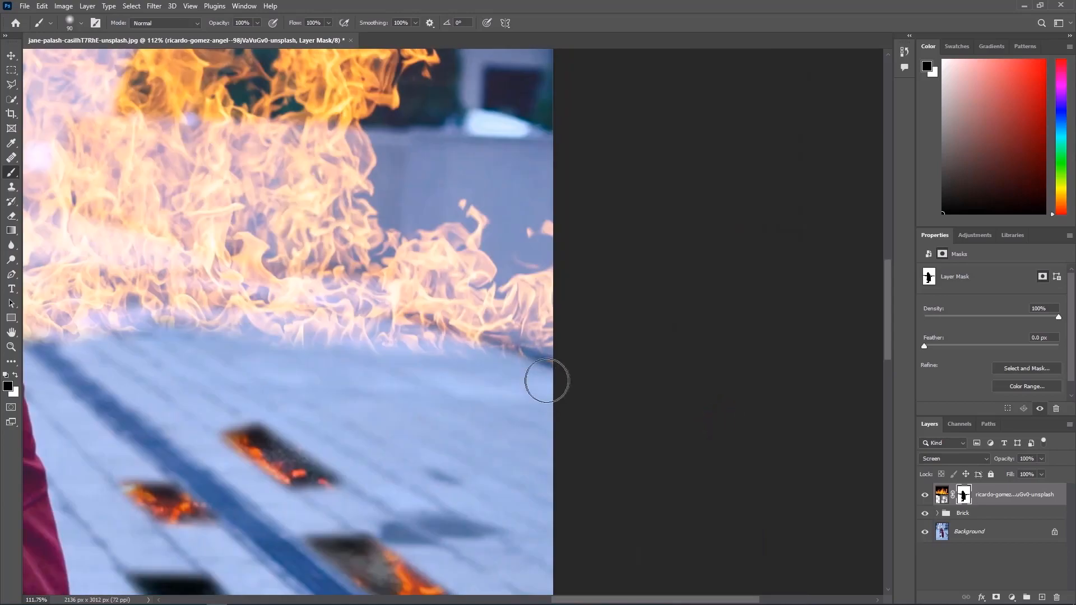
{"action": "key", "text": "ctrl+0"}
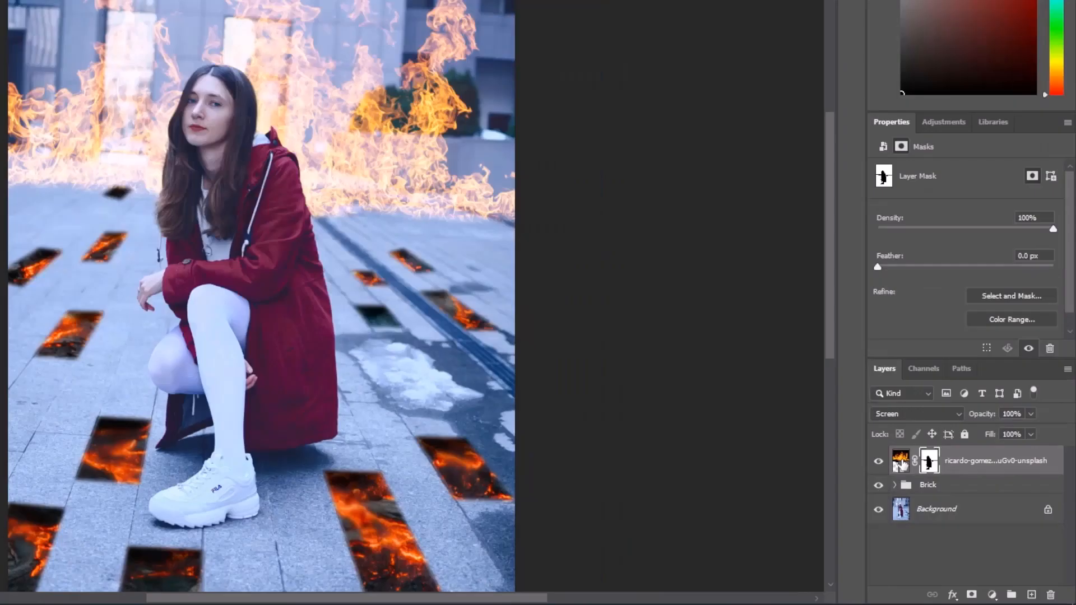
Apply a Gaussian Blur with a 15-pixel radius to the fire image itself, not its mask
{"action": "left_click", "coordinate": [941, 494]}
{"action": "left_click", "coordinate": [154, 5]}
{"action": "mouse_move", "coordinate": [252, 149]}
{"action": "left_click", "coordinate": [325, 192]}
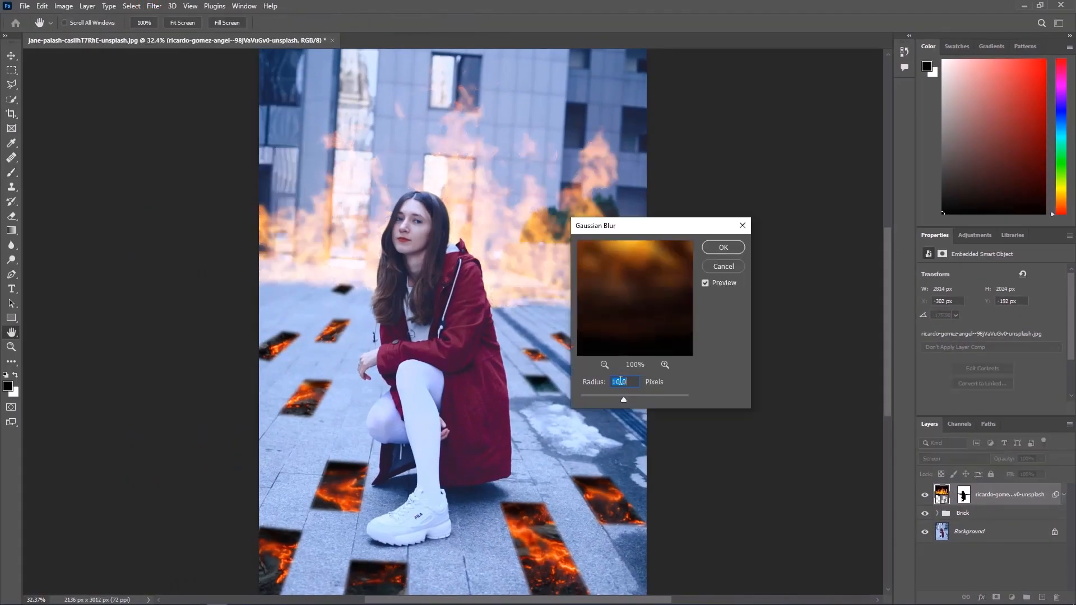
{"action": "type", "text": "15"}
{"action": "left_click", "coordinate": [716, 248]}
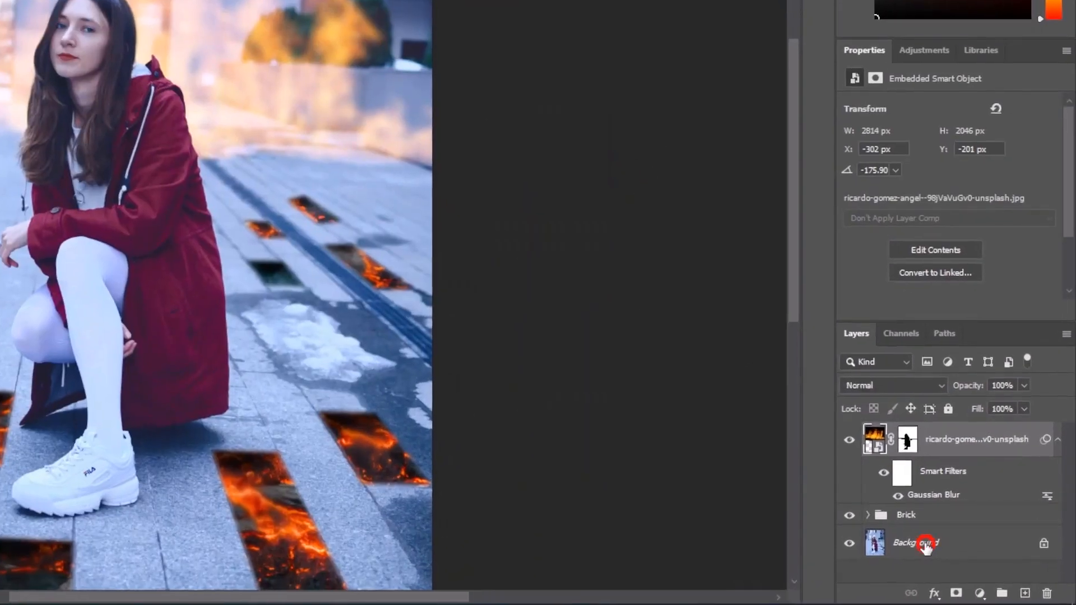
Add an Exposure adjustment above the Background layer with exposure -2.56 and gamma correction 0.80
{"action": "left_click", "coordinate": [976, 563]}
{"action": "left_click", "coordinate": [1012, 598]}
{"action": "left_click", "coordinate": [1014, 465]}
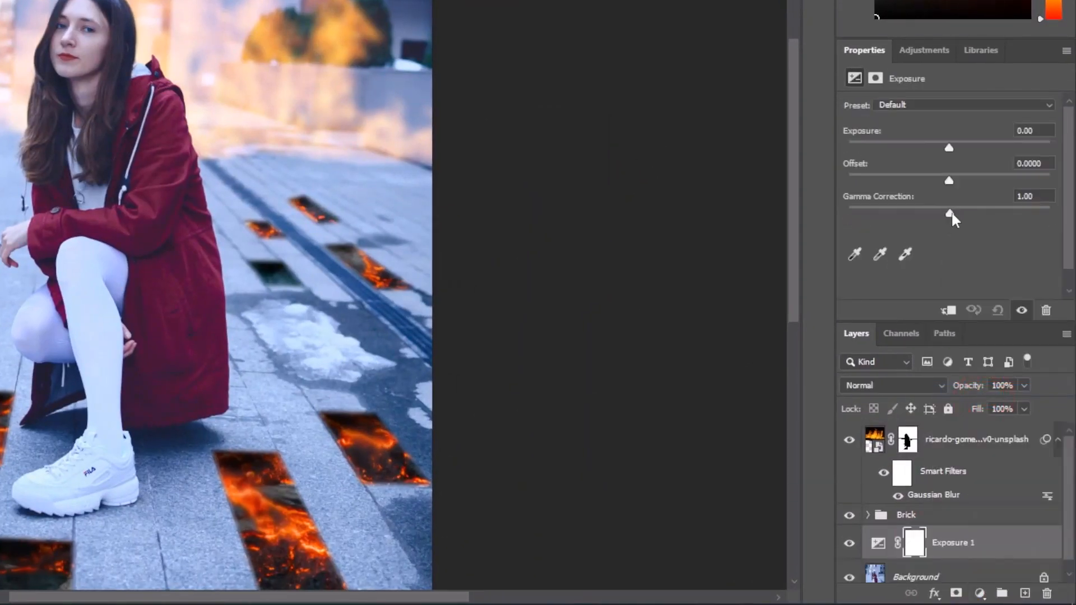
{"action": "left_click_drag", "start_coordinate": [947, 147], "coordinate": [914, 148]}
{"action": "left_click_drag", "start_coordinate": [227, 204], "coordinate": [427, 241]}
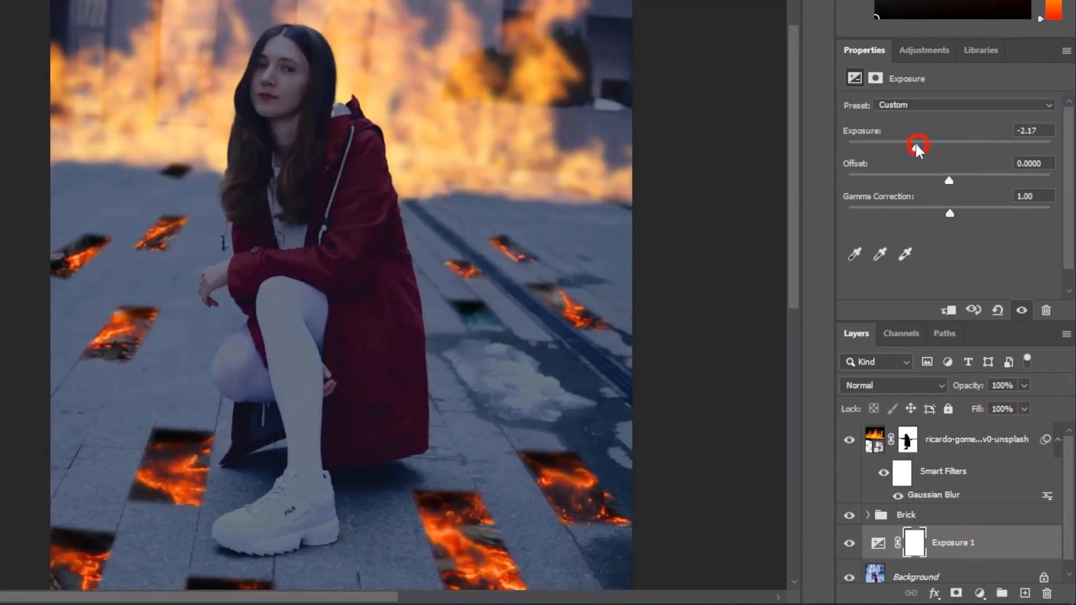
{"action": "left_click_drag", "start_coordinate": [916, 147], "coordinate": [910, 147]}
{"action": "left_click_drag", "start_coordinate": [949, 213], "coordinate": [969, 214]}
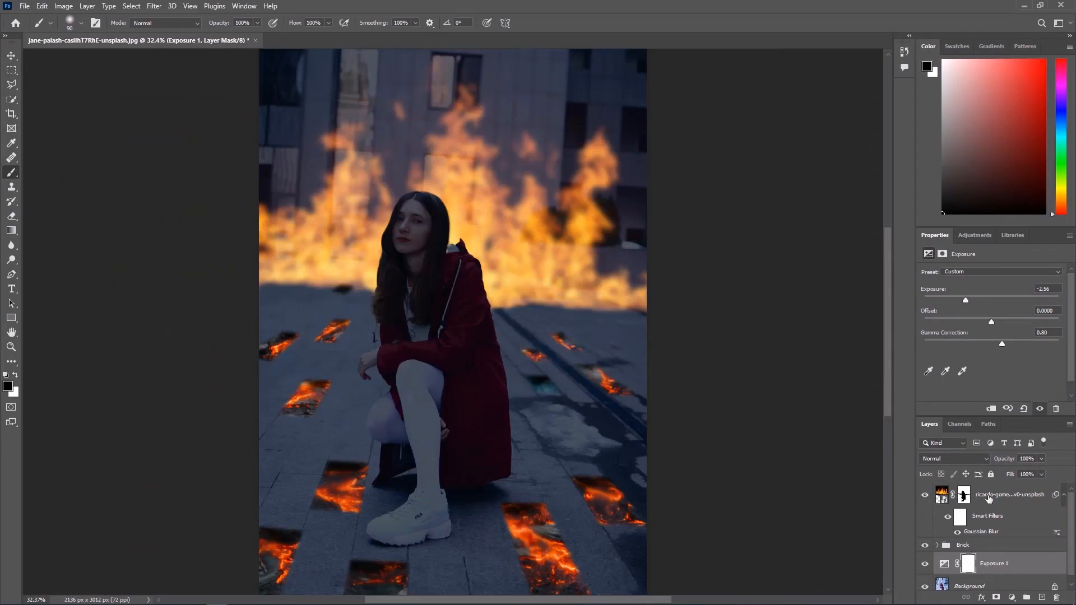
Add a colorized Hue/Saturation adjustment above the fire layer with hue 29 and saturation 80
{"action": "left_click", "coordinate": [989, 498]}
{"action": "left_click", "coordinate": [1012, 597]}
{"action": "left_click", "coordinate": [1015, 489]}
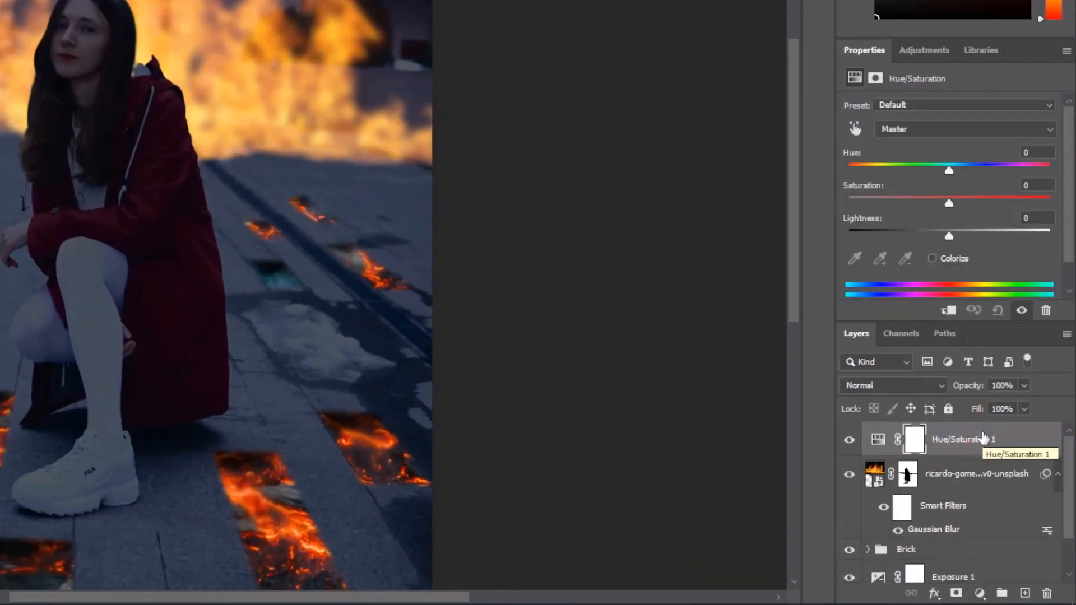
{"action": "left_click", "coordinate": [950, 258]}
{"action": "left_click_drag", "start_coordinate": [899, 203], "coordinate": [979, 204]}
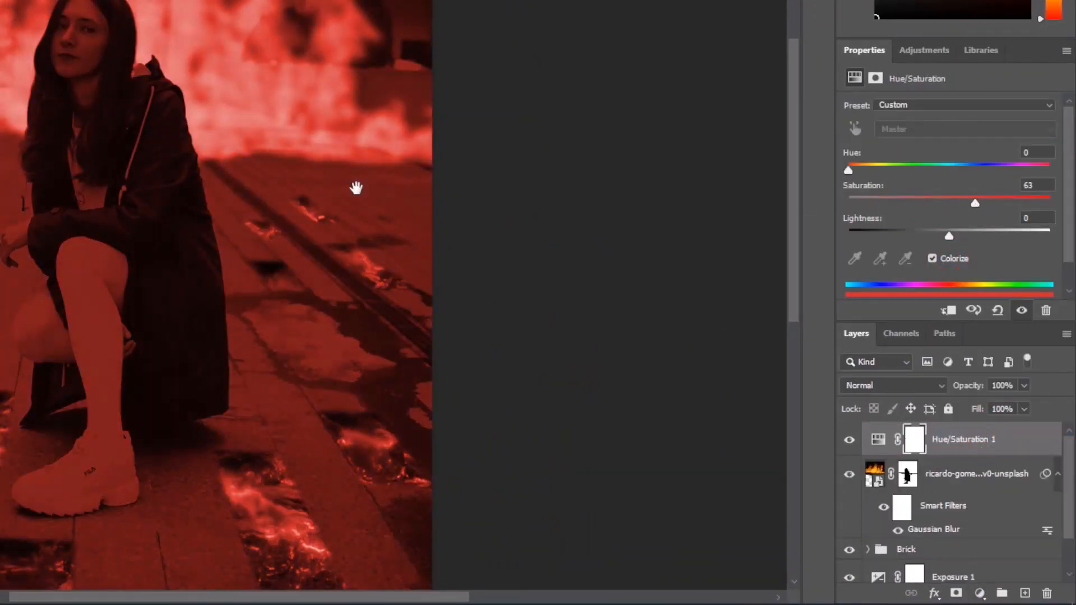
{"action": "left_click_drag", "start_coordinate": [356, 187], "coordinate": [633, 252]}
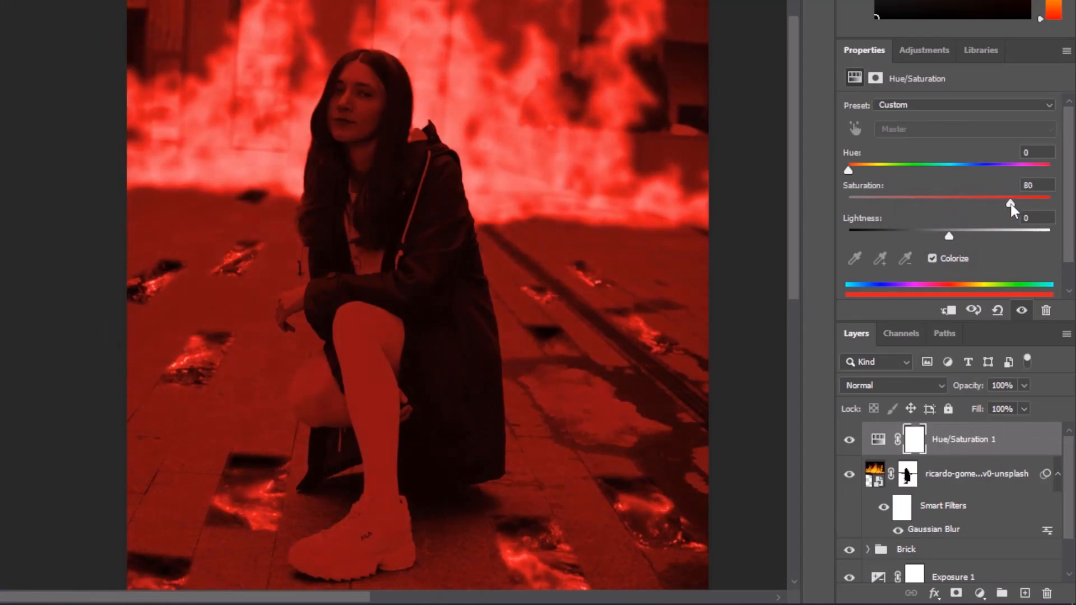
{"action": "left_click_drag", "start_coordinate": [849, 170], "coordinate": [866, 169]}
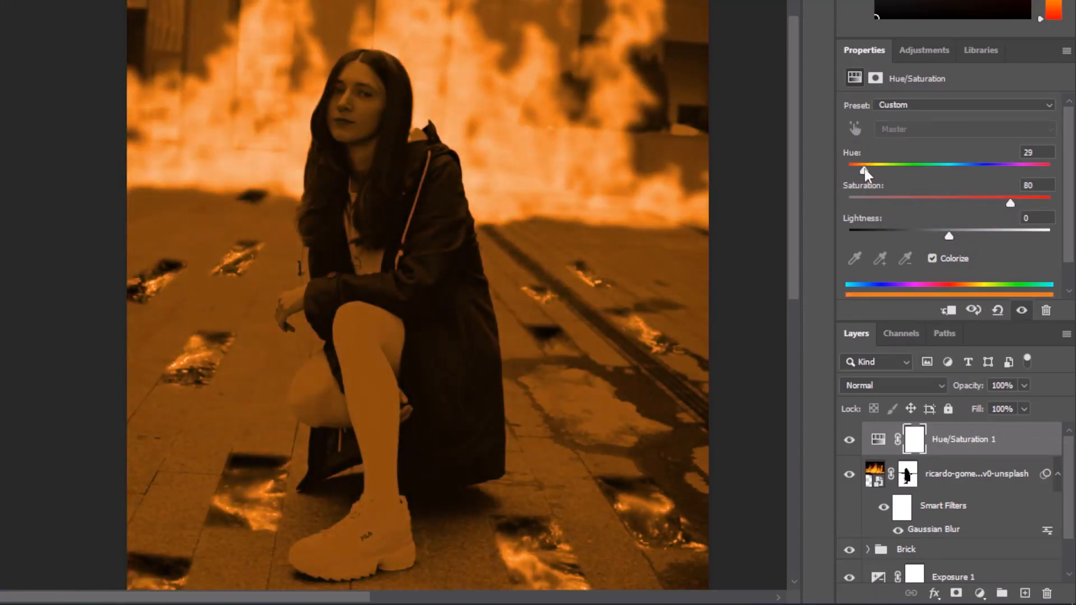
{"action": "key", "text": "ctrl+0"}
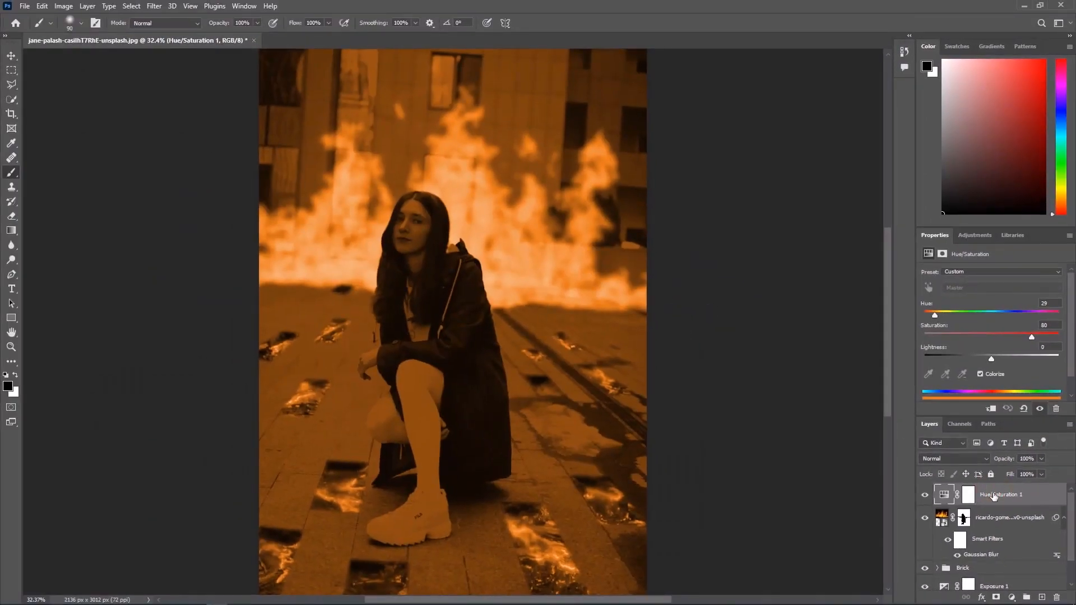
Set the Hue/Saturation layer's blend mode to Screen, compare it on and off, and invert its layer mask
{"action": "left_click", "coordinate": [964, 458]}
{"action": "left_click", "coordinate": [952, 419]}
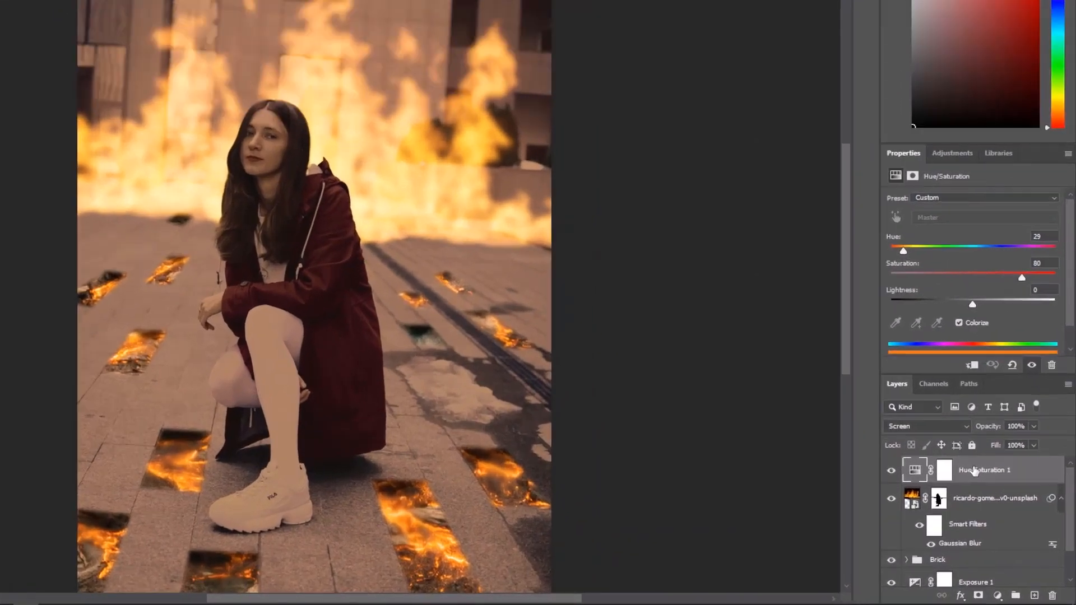
{"action": "left_click", "coordinate": [993, 496]}
{"action": "left_click", "coordinate": [849, 441]}
{"action": "left_click", "coordinate": [848, 443]}
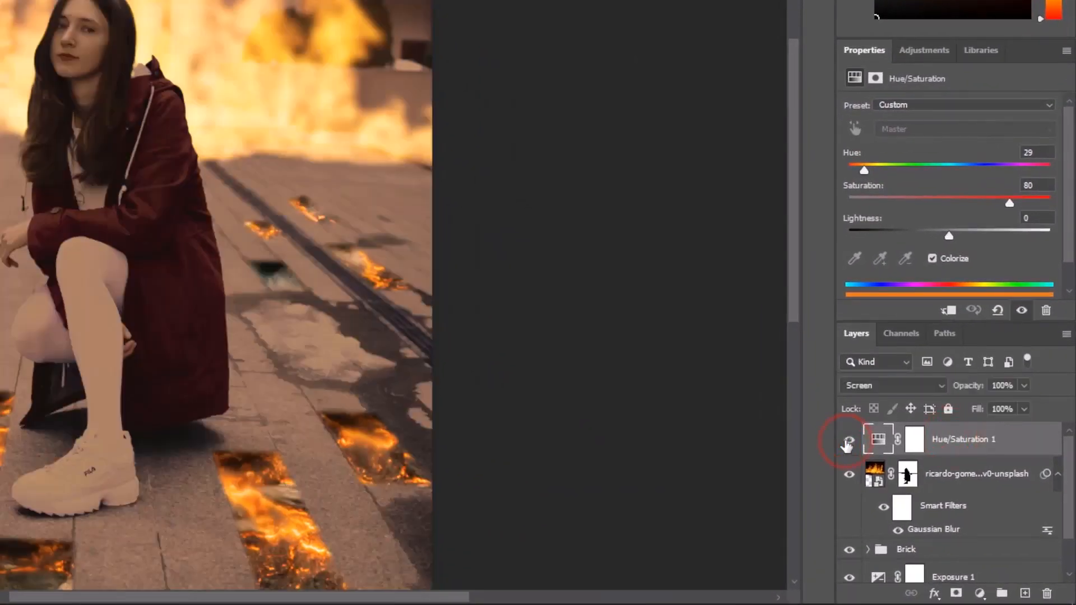
{"action": "left_click", "coordinate": [916, 442]}
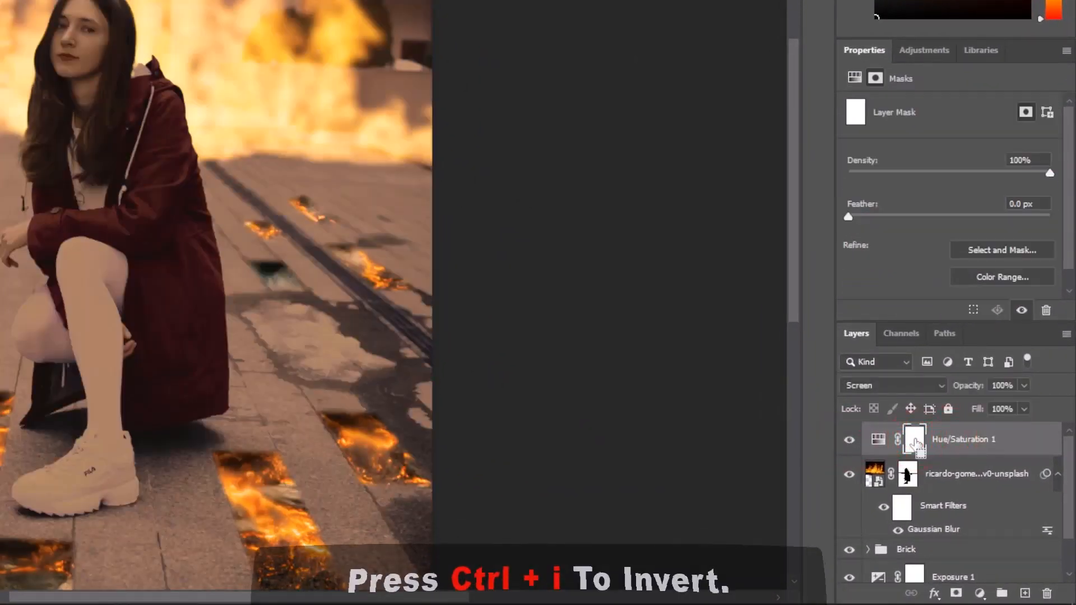
{"action": "key", "text": "ctrl+i"}
Paint white at 10% flow on the Hue/Saturation mask to add firelight to the woman's sleeve cuff and hand
{"action": "key", "text": "x"}
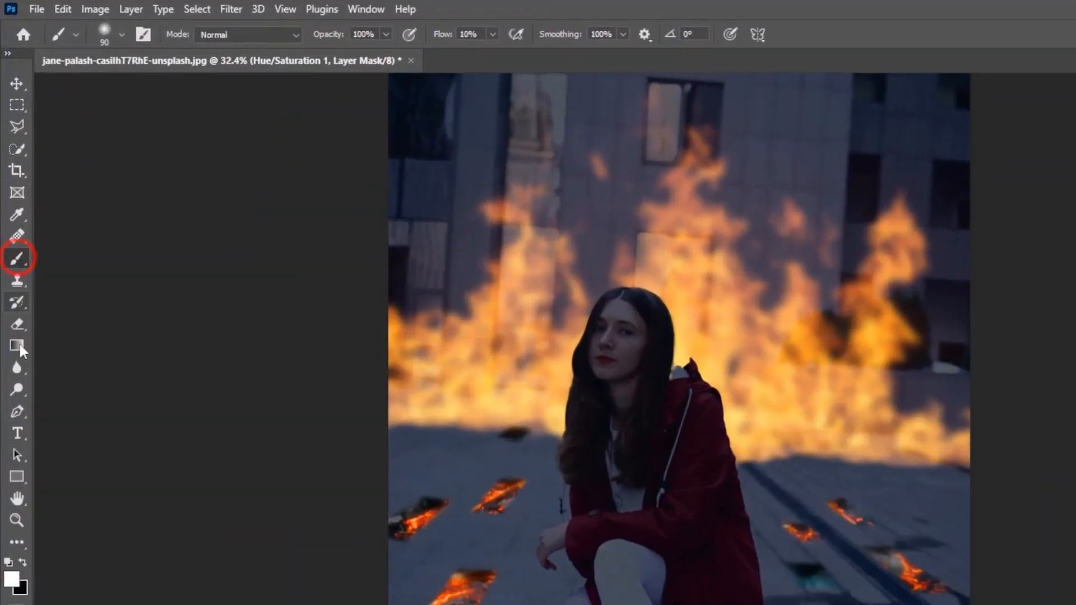
{"action": "left_click", "coordinate": [8, 386]}
{"action": "key", "text": "Return"}
{"action": "scroll", "coordinate": [577, 600], "scroll_direction": "up", "scroll_amount": 6}
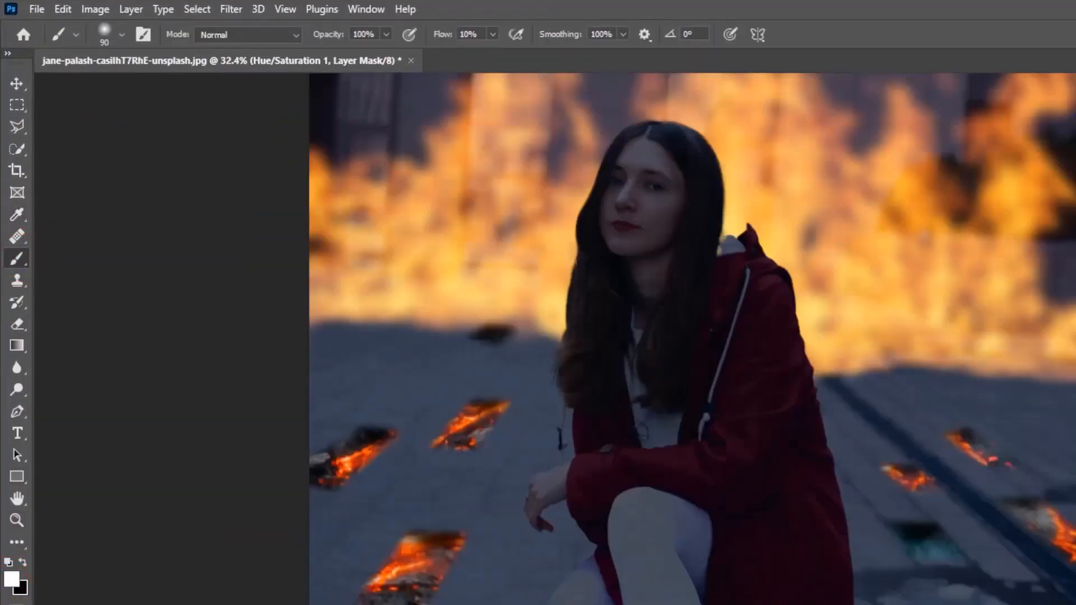
{"action": "left_click_drag", "start_coordinate": [615, 540], "coordinate": [734, 349]}
{"action": "mouse_move", "coordinate": [655, 400]}
{"action": "left_mouse_down"}
{"action": "mouse_move", "coordinate": [701, 338]}
{"action": "mouse_move", "coordinate": [628, 485]}
{"action": "mouse_move", "coordinate": [655, 531]}
{"action": "mouse_move", "coordinate": [691, 546]}
{"action": "mouse_move", "coordinate": [663, 518]}
{"action": "mouse_move", "coordinate": [685, 380]}
{"action": "mouse_move", "coordinate": [717, 341]}
{"action": "left_mouse_up"}
{"action": "left_click_drag", "start_coordinate": [740, 75], "coordinate": [731, 377]}
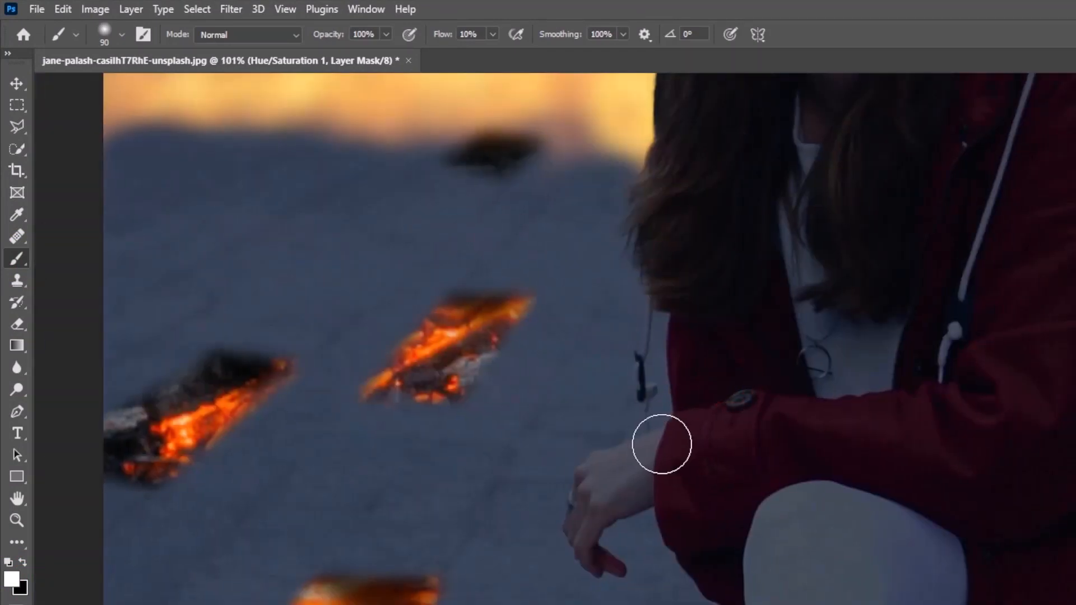
{"action": "mouse_move", "coordinate": [662, 444]}
{"action": "left_mouse_down"}
{"action": "mouse_move", "coordinate": [587, 502]}
{"action": "mouse_move", "coordinate": [589, 481]}
{"action": "left_mouse_up"}
Paint soft firelight on the Hue/Saturation mask along the woman's hair and the outer edge of her coat
{"action": "left_click_drag", "start_coordinate": [691, 179], "coordinate": [650, 494]}
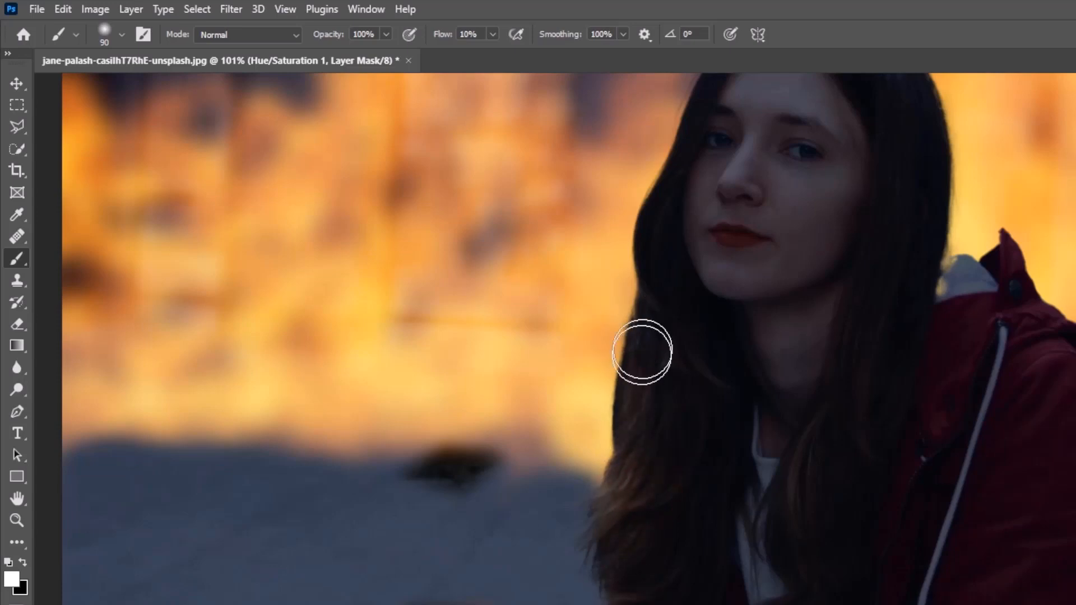
{"action": "left_click_drag", "start_coordinate": [642, 353], "coordinate": [643, 298]}
{"action": "left_click_drag", "start_coordinate": [786, 82], "coordinate": [671, 418]}
{"action": "left_click_drag", "start_coordinate": [715, 469], "coordinate": [653, 540]}
{"action": "left_click_drag", "start_coordinate": [796, 468], "coordinate": [837, 465]}
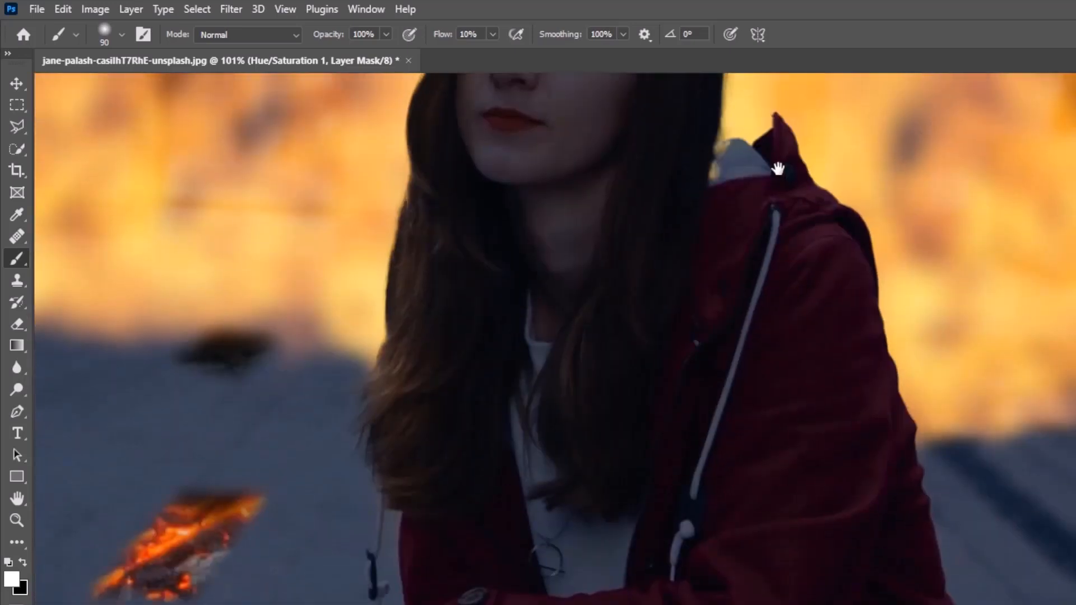
{"action": "scroll", "coordinate": [1009, 560], "scroll_direction": "down", "scroll_amount": 6}
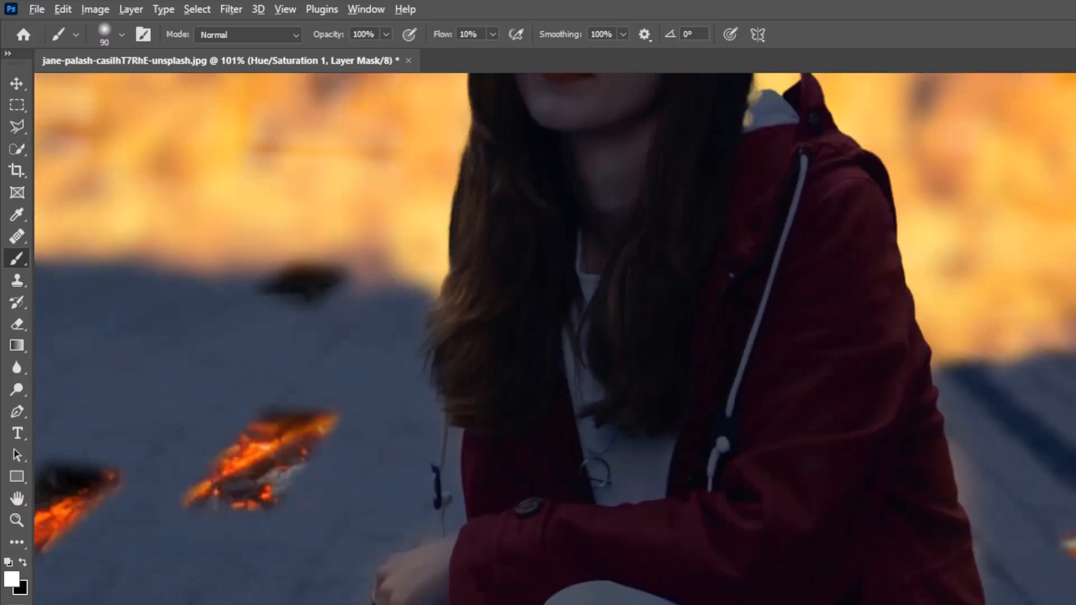
{"action": "left_click_drag", "start_coordinate": [1043, 604], "coordinate": [1025, 591]}
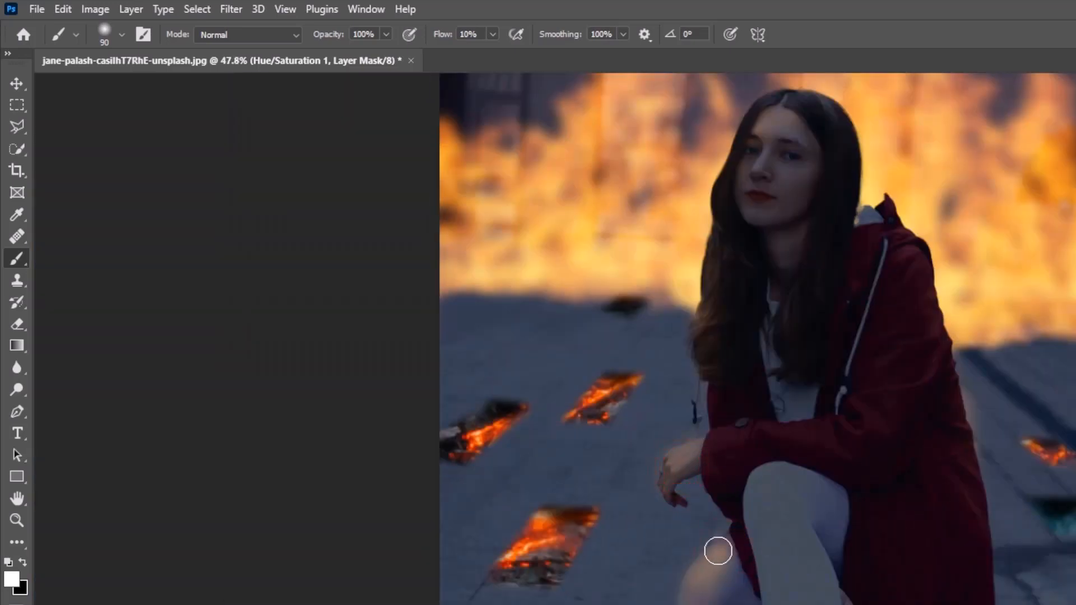
Paint warm light over the woman's coat, face, legs and shoe on the Hue/Saturation mask with a 500 px brush, and compare the layer on and off
{"action": "scroll", "coordinate": [781, 588], "scroll_direction": "down", "scroll_amount": 2}
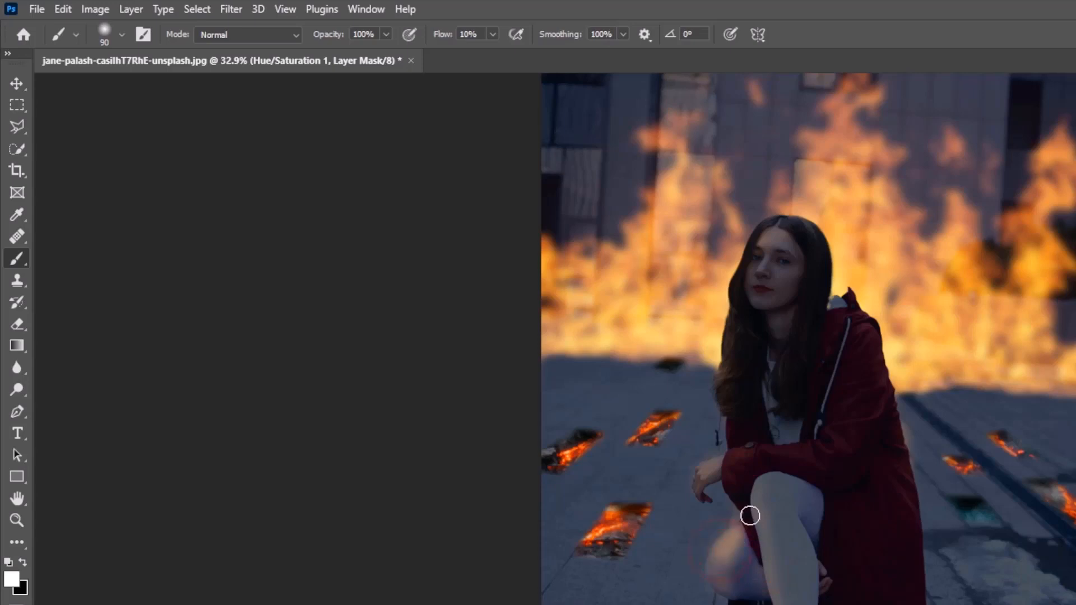
{"action": "scroll", "coordinate": [731, 396], "scroll_direction": "up", "scroll_amount": 5}
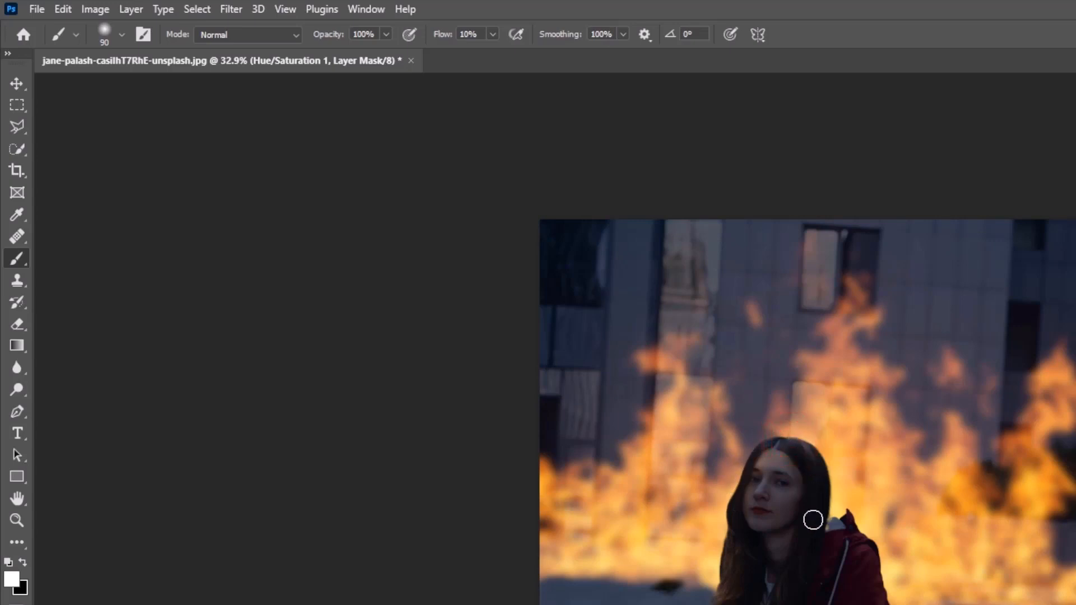
{"action": "key", "text": "ctrl+0"}
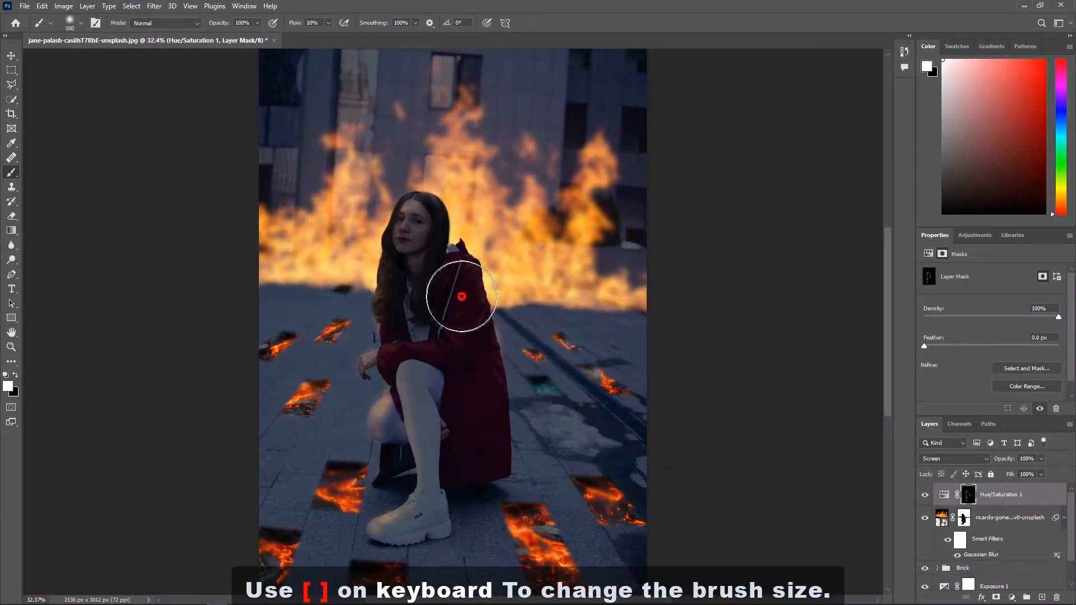
{"action": "mouse_move", "coordinate": [476, 425]}
{"action": "left_mouse_down"}
{"action": "mouse_move", "coordinate": [425, 402]}
{"action": "mouse_move", "coordinate": [422, 365]}
{"action": "mouse_move", "coordinate": [439, 359]}
{"action": "mouse_move", "coordinate": [412, 504]}
{"action": "mouse_move", "coordinate": [445, 521]}
{"action": "mouse_move", "coordinate": [409, 525]}
{"action": "left_mouse_up"}
{"action": "mouse_move", "coordinate": [439, 291]}
{"action": "left_mouse_down"}
{"action": "mouse_move", "coordinate": [418, 234]}
{"action": "mouse_move", "coordinate": [384, 268]}
{"action": "mouse_move", "coordinate": [395, 316]}
{"action": "left_mouse_up"}
{"action": "left_click_drag", "start_coordinate": [449, 283], "coordinate": [472, 410]}
{"action": "mouse_move", "coordinate": [440, 263]}
{"action": "left_mouse_down"}
{"action": "mouse_move", "coordinate": [429, 225]}
{"action": "mouse_move", "coordinate": [437, 262]}
{"action": "left_mouse_up"}
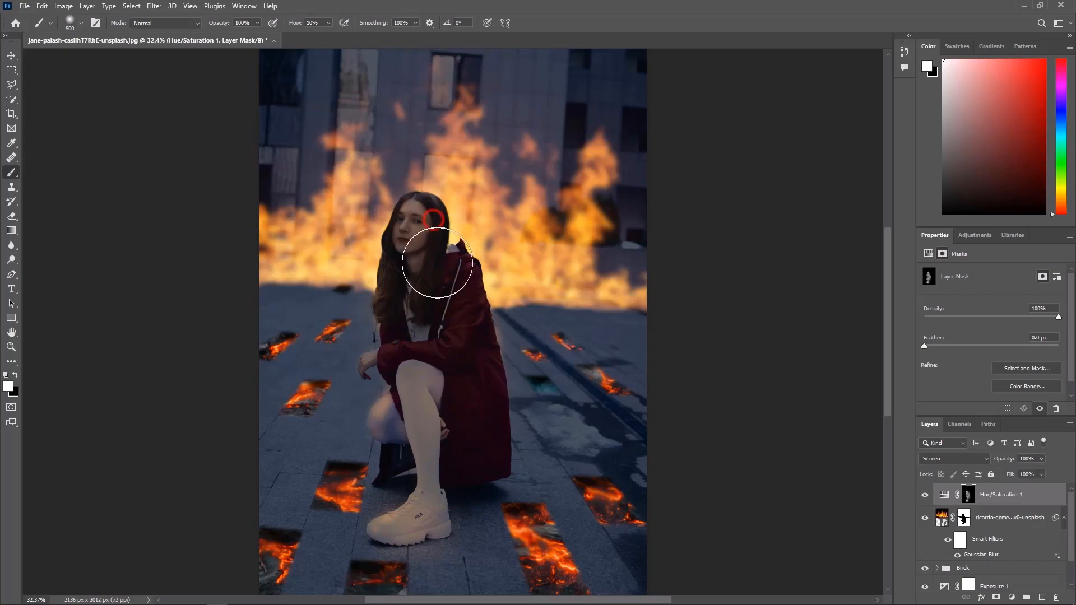
{"action": "left_click_drag", "start_coordinate": [481, 424], "coordinate": [465, 469]}
{"action": "scroll", "coordinate": [468, 482], "scroll_direction": "up", "scroll_amount": 6}
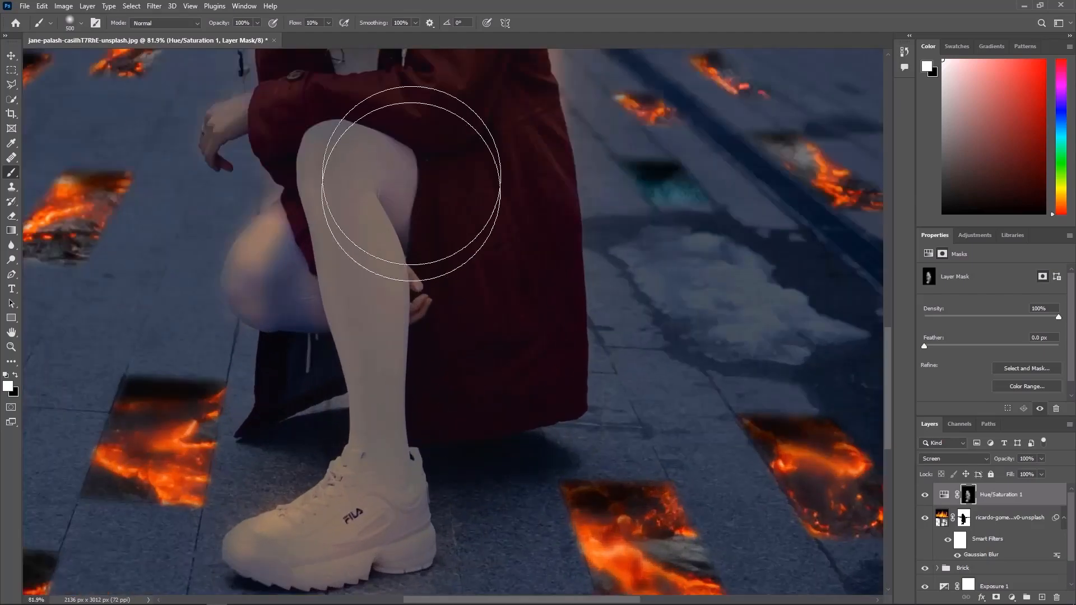
{"action": "scroll", "coordinate": [342, 259], "scroll_direction": "down", "scroll_amount": 6}
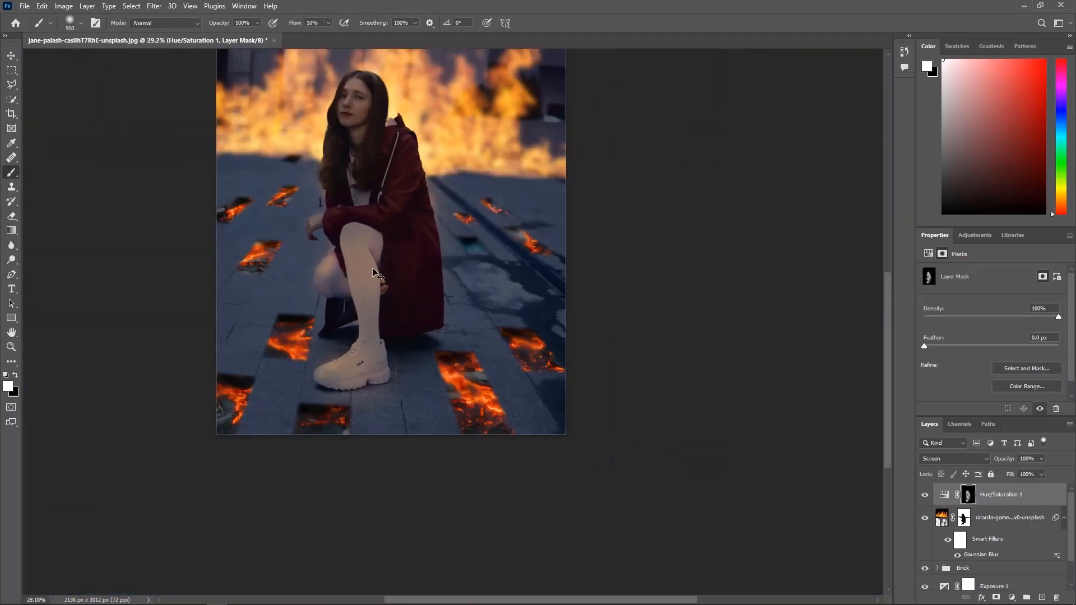
{"action": "left_click", "coordinate": [923, 497]}
{"action": "left_click", "coordinate": [923, 496]}
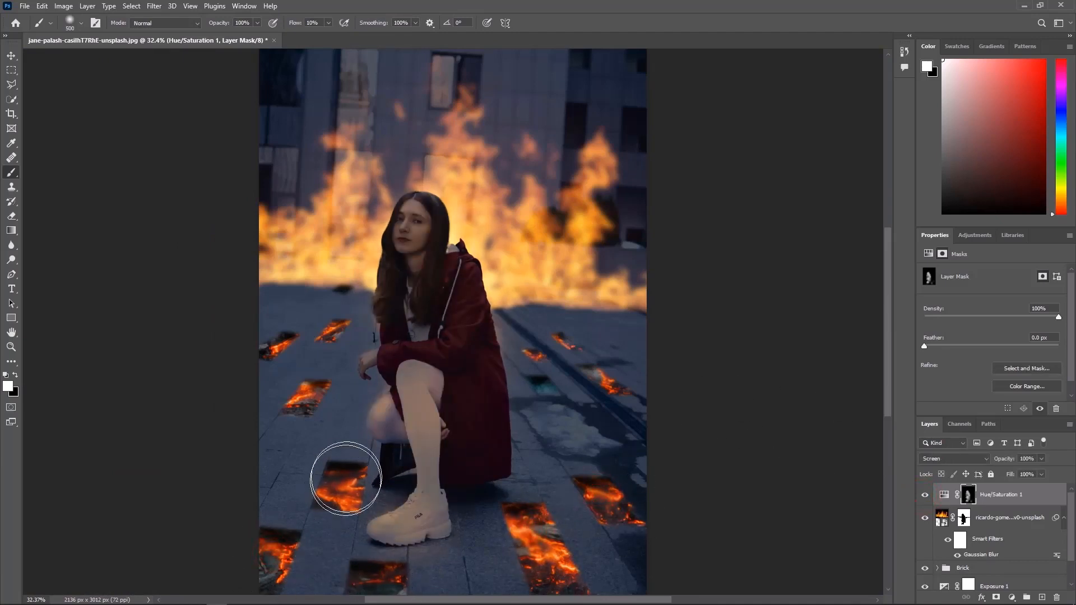
Paint warm firelight across the pavement on both sides of the woman on the Hue/Saturation mask, and compare the layer on and off
{"action": "left_click", "coordinate": [308, 393]}
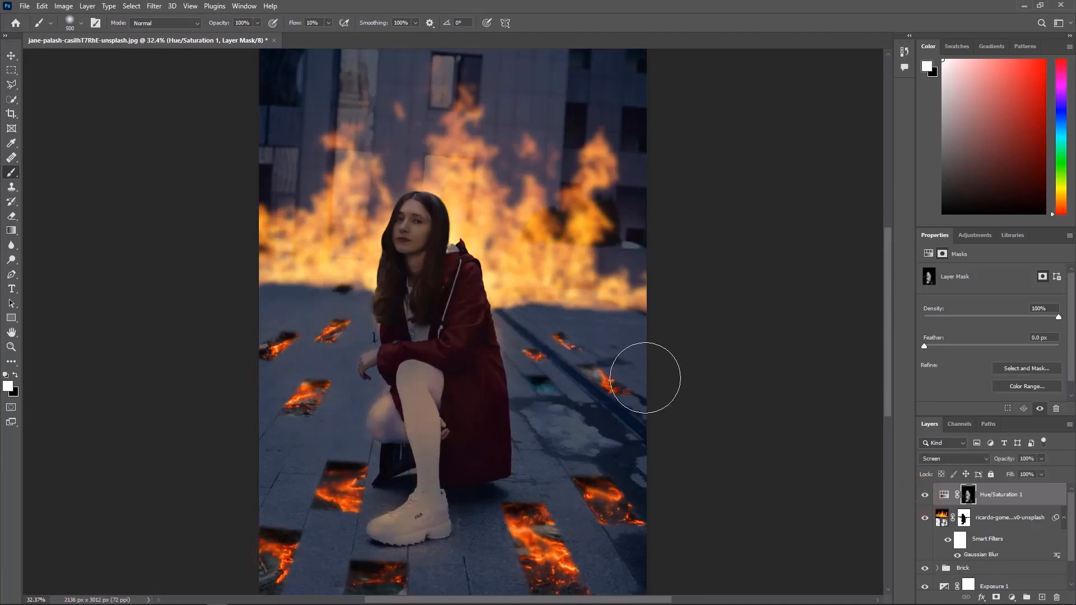
{"action": "left_click", "coordinate": [529, 313]}
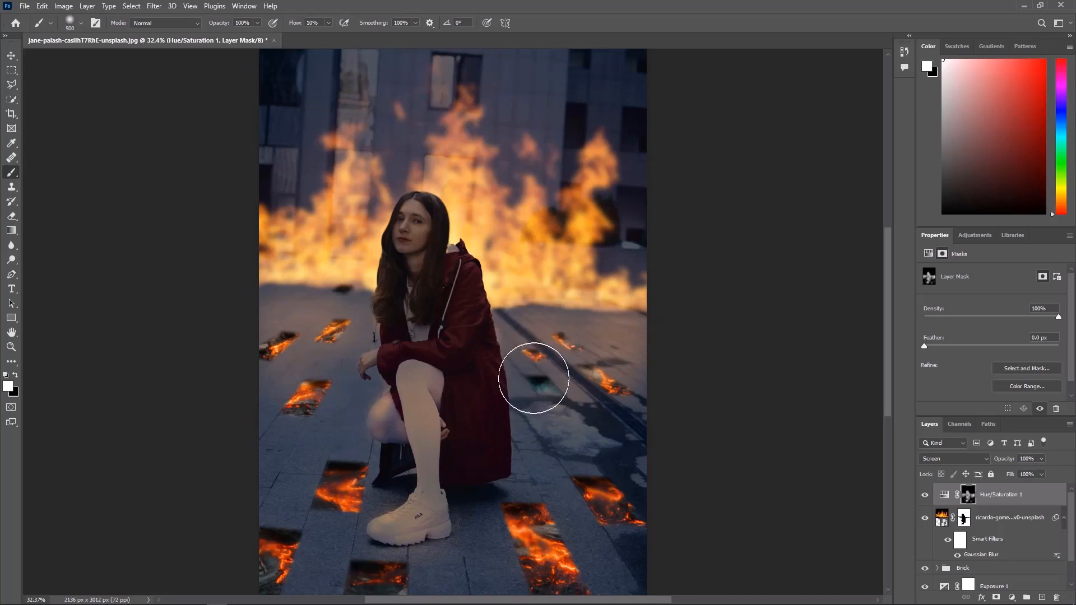
{"action": "left_click", "coordinate": [356, 443]}
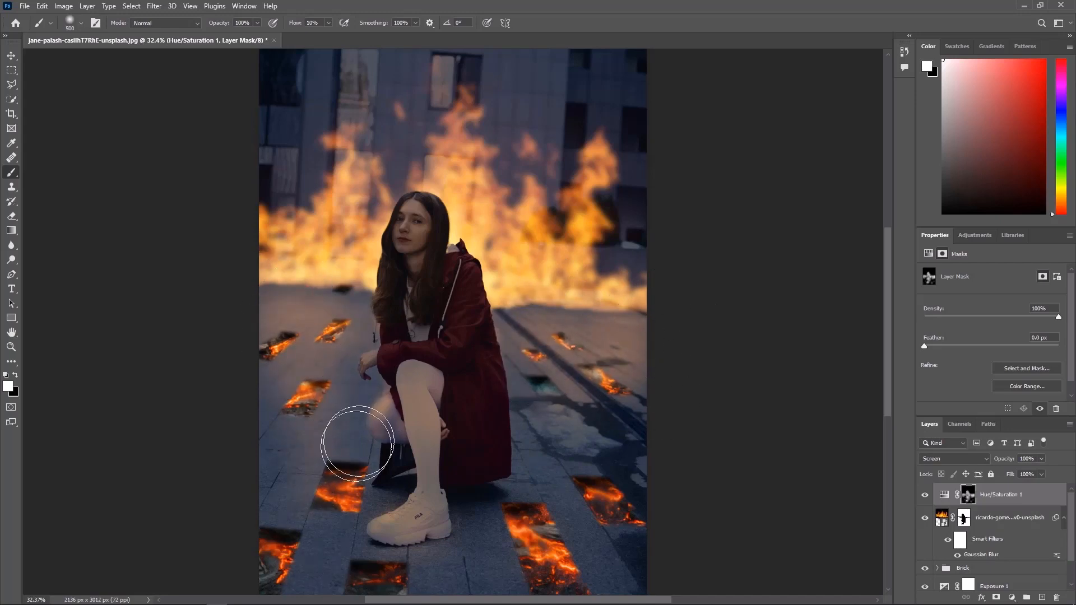
{"action": "left_click", "coordinate": [606, 449]}
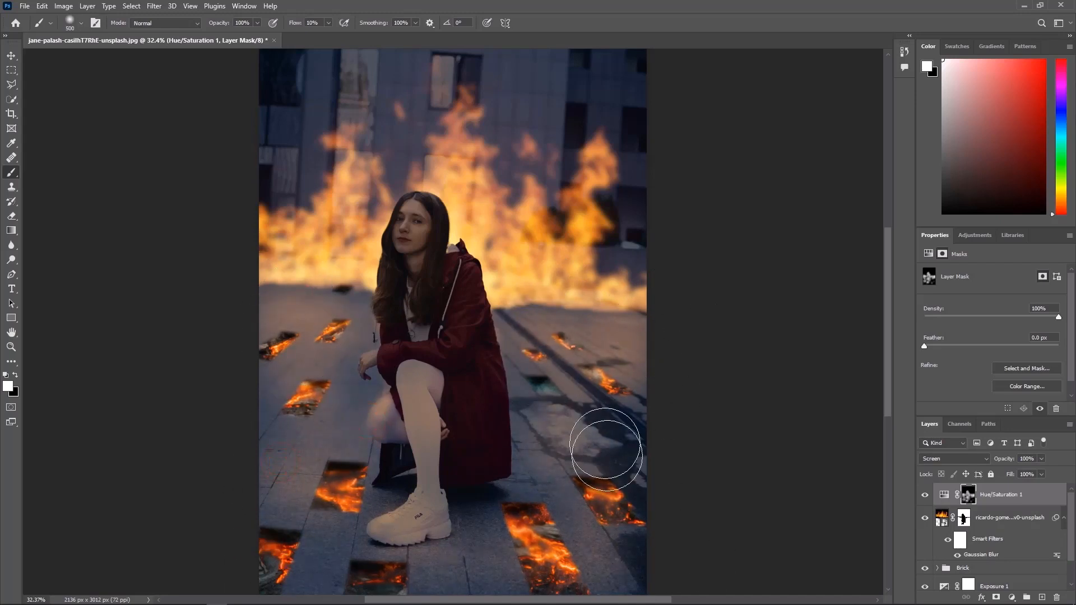
{"action": "mouse_move", "coordinate": [606, 449]}
{"action": "left_mouse_down"}
{"action": "mouse_move", "coordinate": [626, 463]}
{"action": "mouse_move", "coordinate": [627, 532]}
{"action": "mouse_move", "coordinate": [636, 469]}
{"action": "left_mouse_up"}
{"action": "left_click", "coordinate": [926, 496]}
{"action": "left_click", "coordinate": [925, 496]}
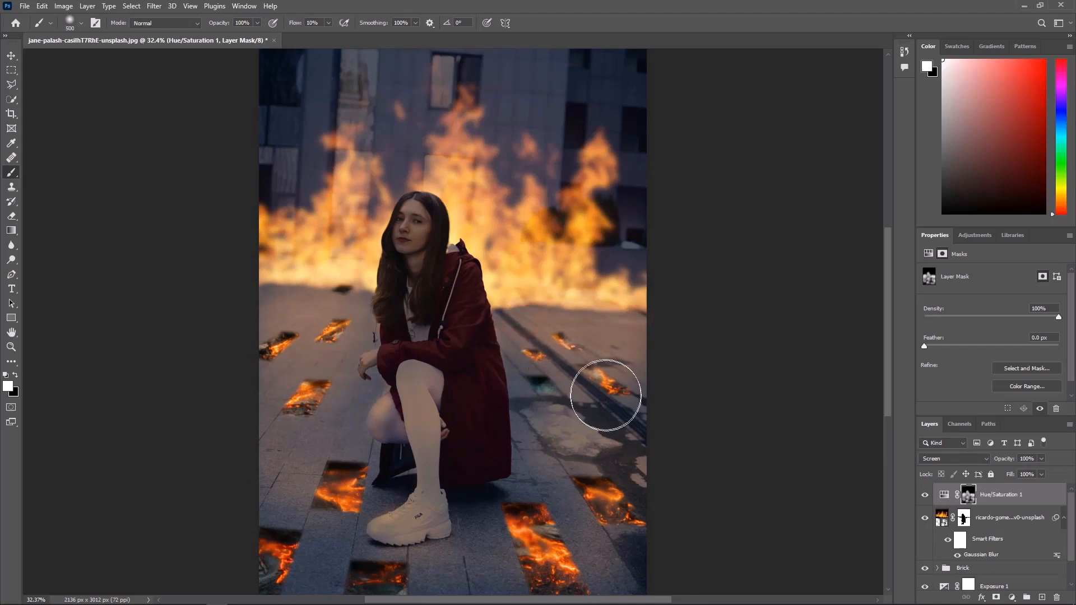
{"action": "left_click", "coordinate": [926, 496]}
{"action": "left_click", "coordinate": [926, 496]}
Add a Color Lookup adjustment above Hue/Saturation using the Crisp_Warm.look 3DLUT at 40% opacity, and compare it on and off
{"action": "left_click", "coordinate": [944, 495]}
{"action": "left_click", "coordinate": [1012, 598]}
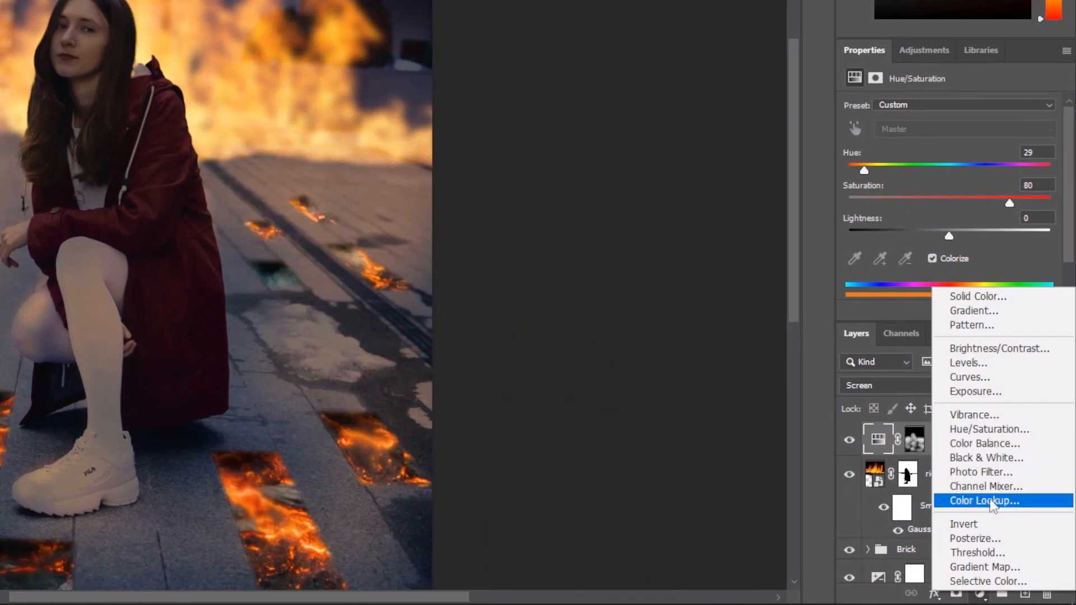
{"action": "left_click", "coordinate": [992, 502]}
{"action": "left_click", "coordinate": [953, 108]}
{"action": "left_click", "coordinate": [909, 238]}
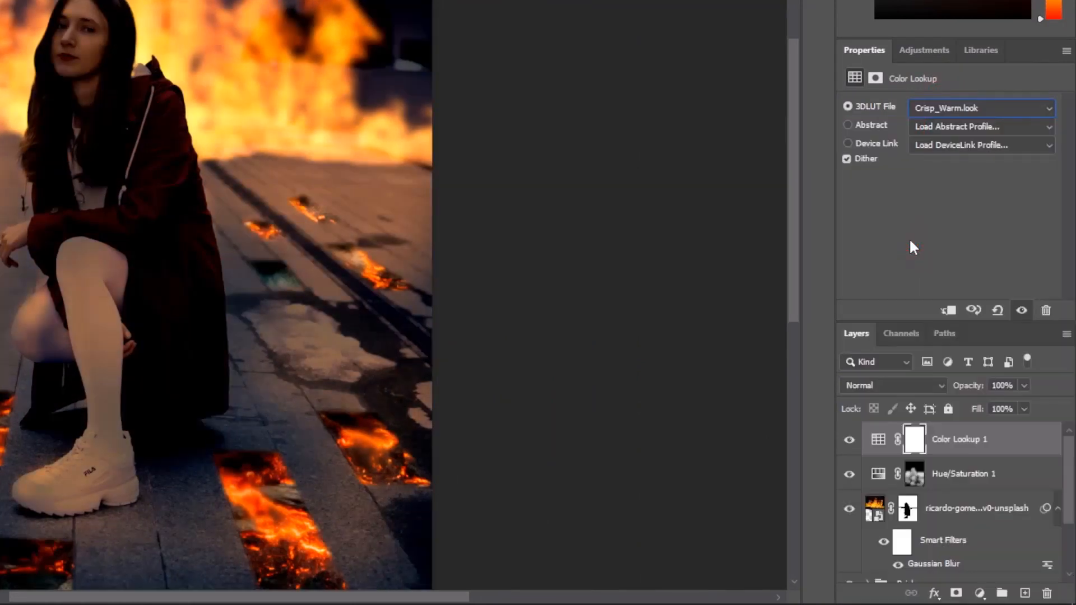
{"action": "left_click", "coordinate": [1026, 385]}
{"action": "left_click_drag", "start_coordinate": [1029, 404], "coordinate": [978, 408]}
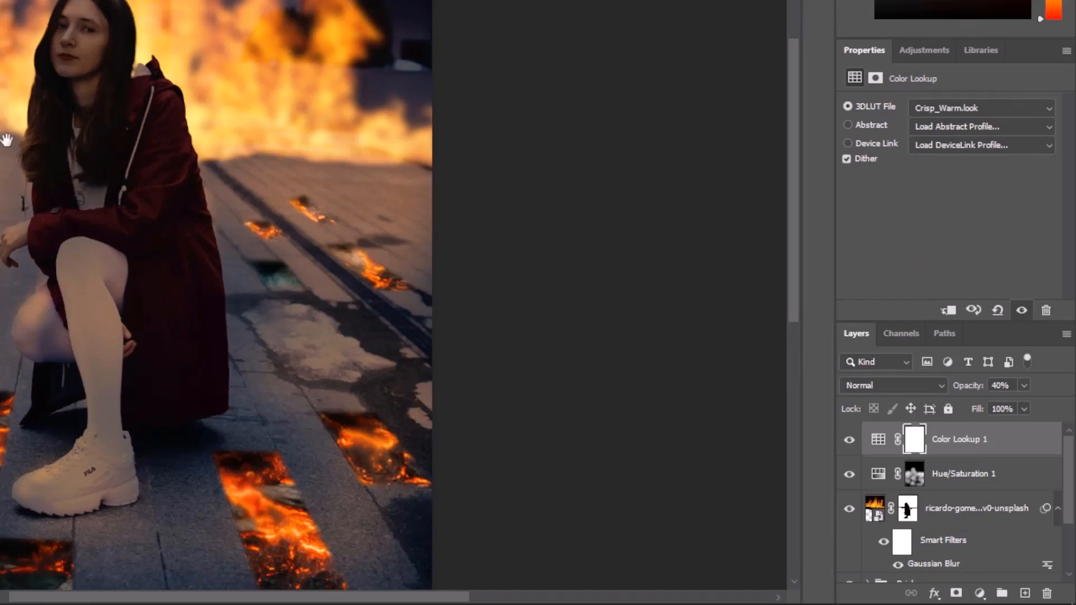
{"action": "left_click_drag", "start_coordinate": [7, 140], "coordinate": [230, 173]}
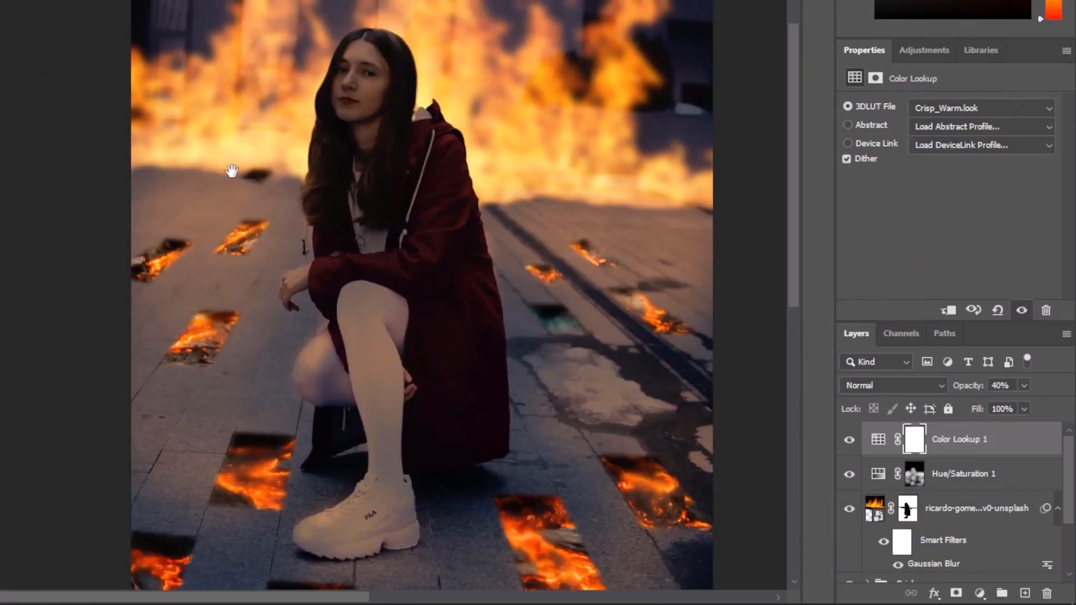
{"action": "left_click", "coordinate": [850, 440]}
{"action": "left_click", "coordinate": [850, 440]}
Add a Color Balance adjustment on top and shift its midtones slightly toward red and blue
{"action": "left_click", "coordinate": [980, 594]}
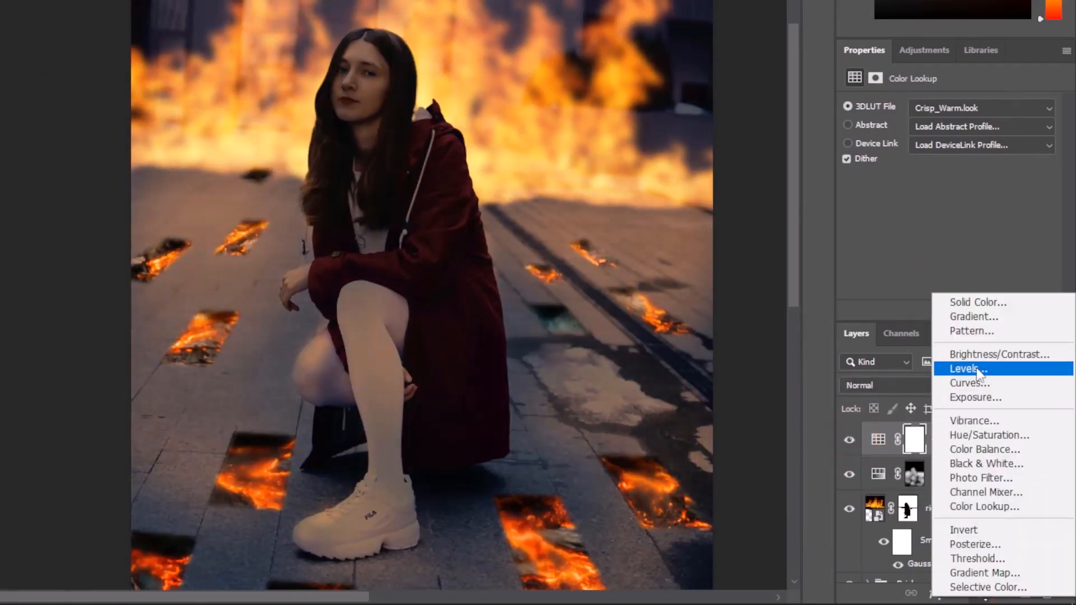
{"action": "left_click", "coordinate": [978, 446]}
{"action": "left_click", "coordinate": [933, 107]}
{"action": "left_click", "coordinate": [888, 135]}
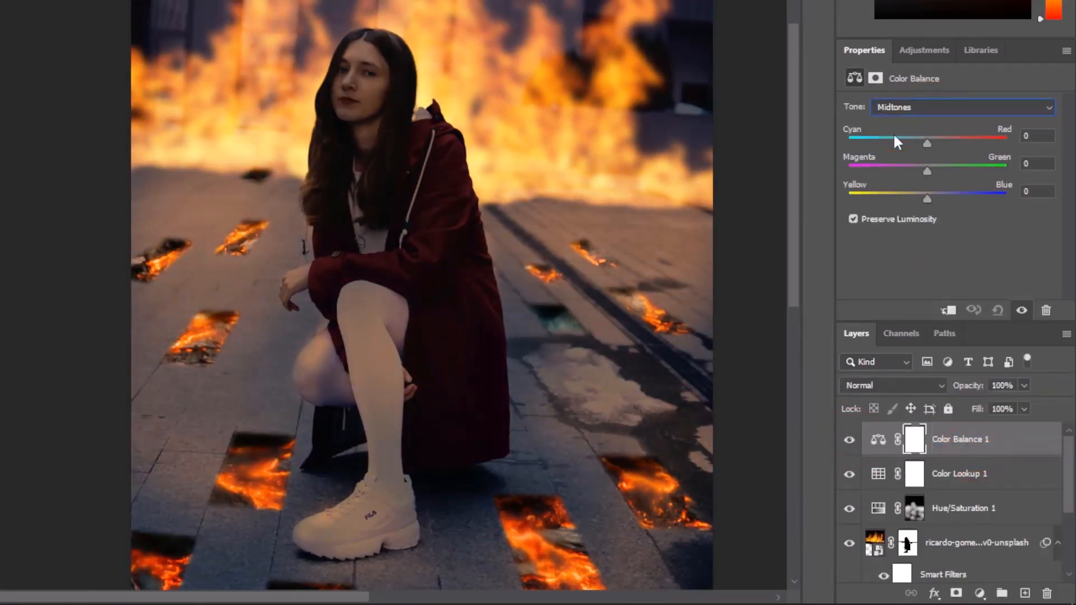
{"action": "left_click_drag", "start_coordinate": [927, 144], "coordinate": [935, 143]}
{"action": "left_click_drag", "start_coordinate": [929, 197], "coordinate": [944, 200]}
Shift the Color Balance highlights slightly toward red and blue
{"action": "left_click", "coordinate": [931, 110]}
{"action": "left_click", "coordinate": [926, 117]}
{"action": "left_click", "coordinate": [926, 115]}
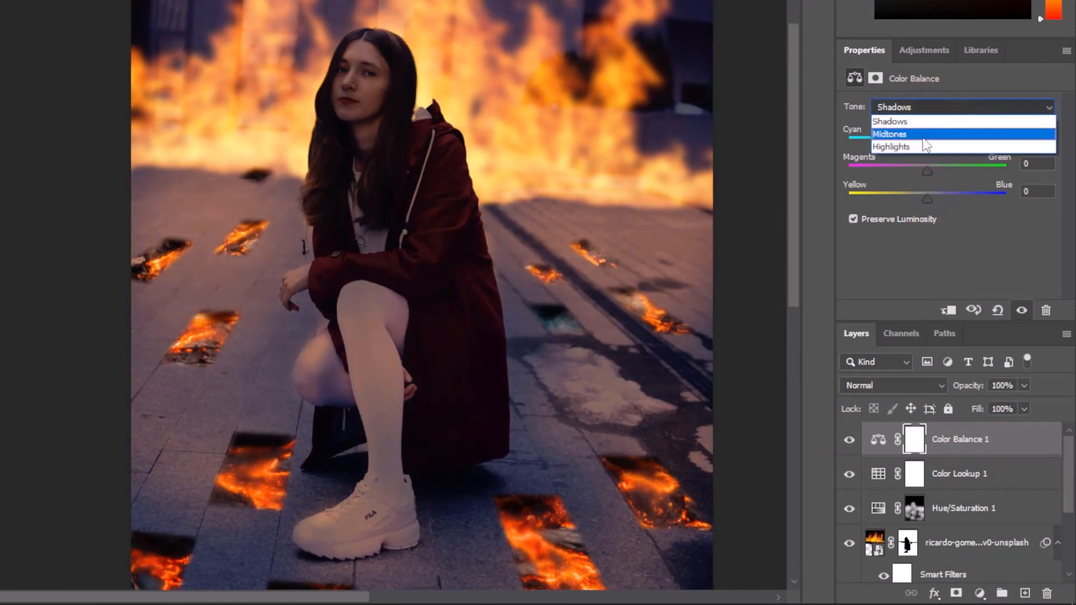
{"action": "left_click", "coordinate": [930, 144]}
{"action": "left_click_drag", "start_coordinate": [934, 143], "coordinate": [935, 142]}
{"action": "left_click_drag", "start_coordinate": [927, 197], "coordinate": [934, 194]}
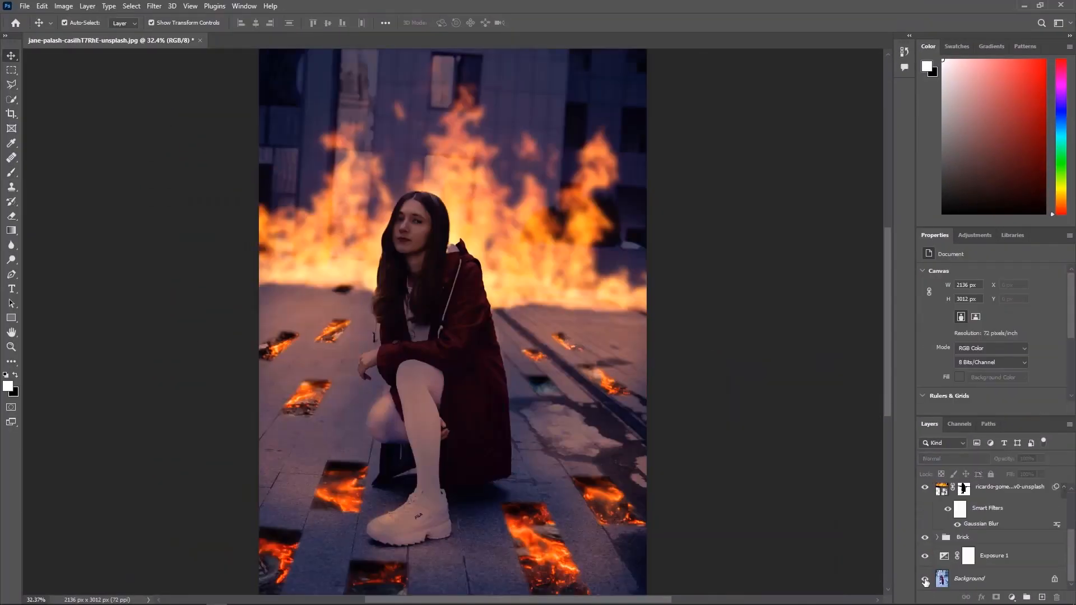
Compare the finished fire composite with the original background photo by isolating and restoring the layers' visibility
{"action": "left_click", "coordinate": [925, 581], "text": "alt"}
{"action": "left_click", "coordinate": [925, 581], "text": "alt"}
{"action": "left_click", "coordinate": [925, 580], "text": "alt"}
{"action": "left_click", "coordinate": [926, 581], "text": "alt"}
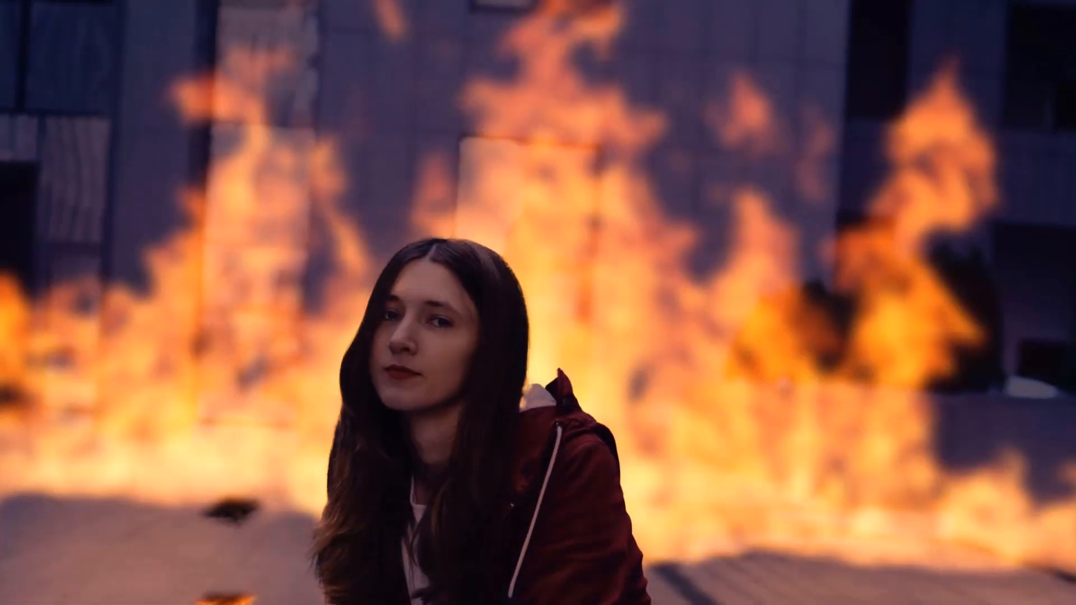